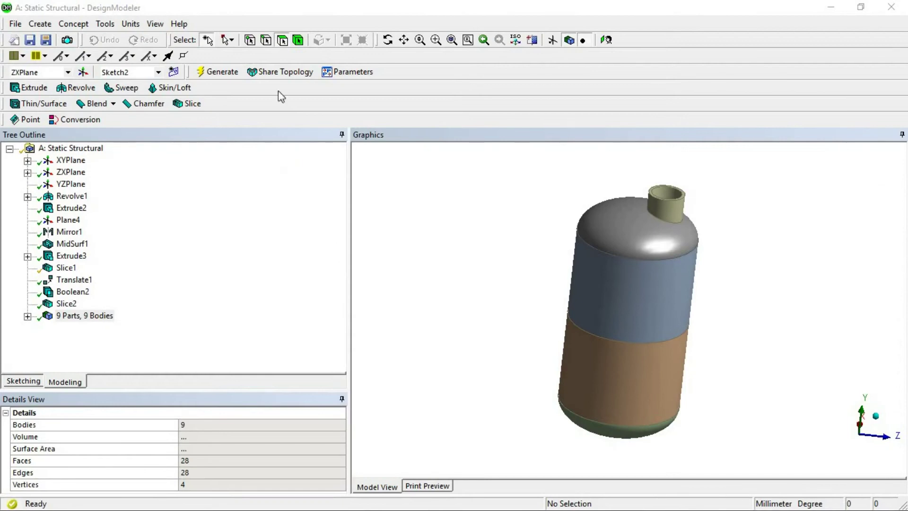
- Orbit the bottle and pick its bottom cap, top cap, neck and cylinder faces to check their areas
middle_drag(659, 304, 621, 347)
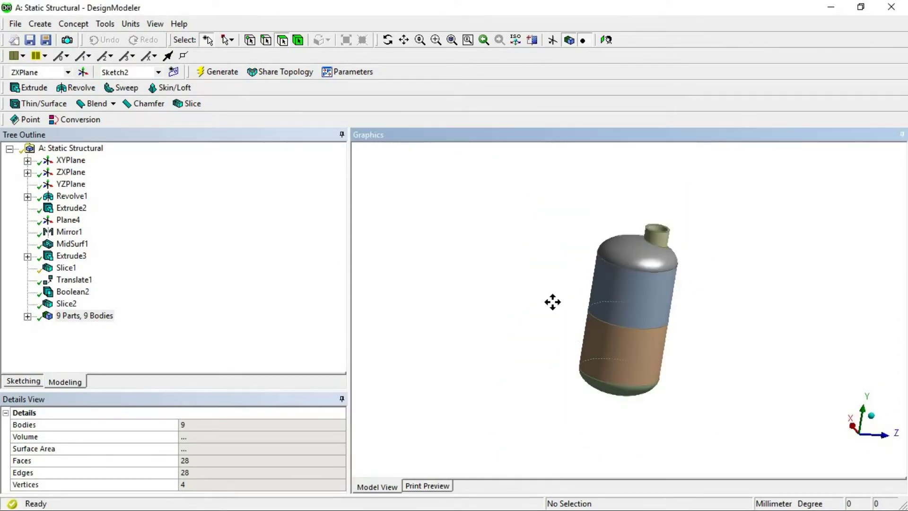
scroll(574, 331, up, 2)
click(563, 331)
scroll(626, 334, down, 2)
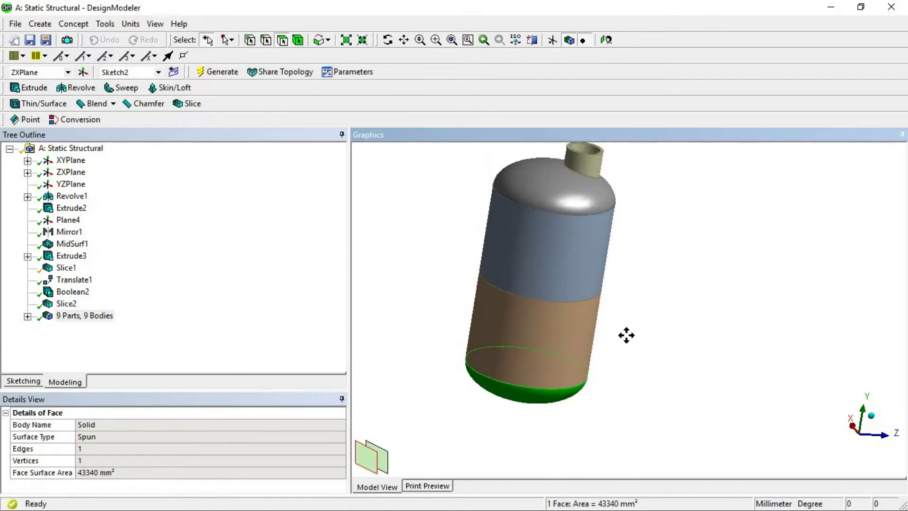
middle_drag(626, 335, 570, 297)
ctrl+click(566, 168)
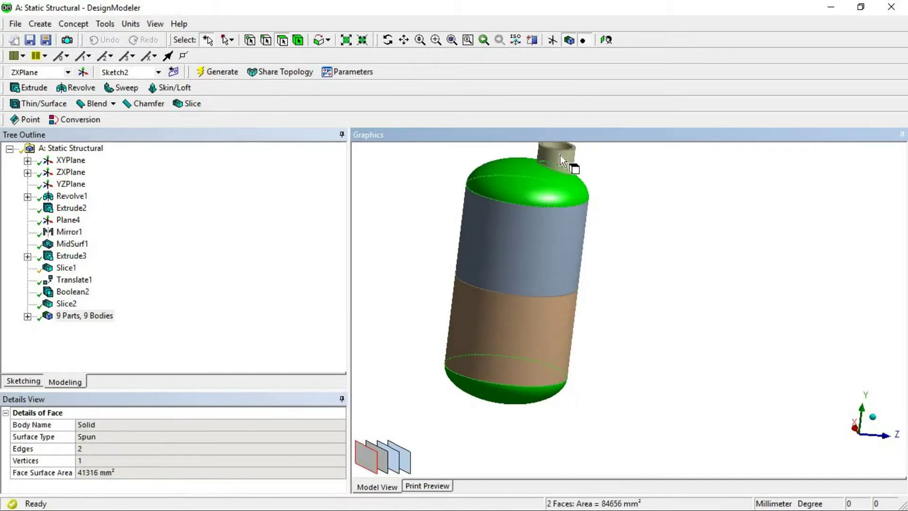
click(560, 155)
click(511, 245)
ctrl+click(507, 318)
scroll(591, 293, down, 2)
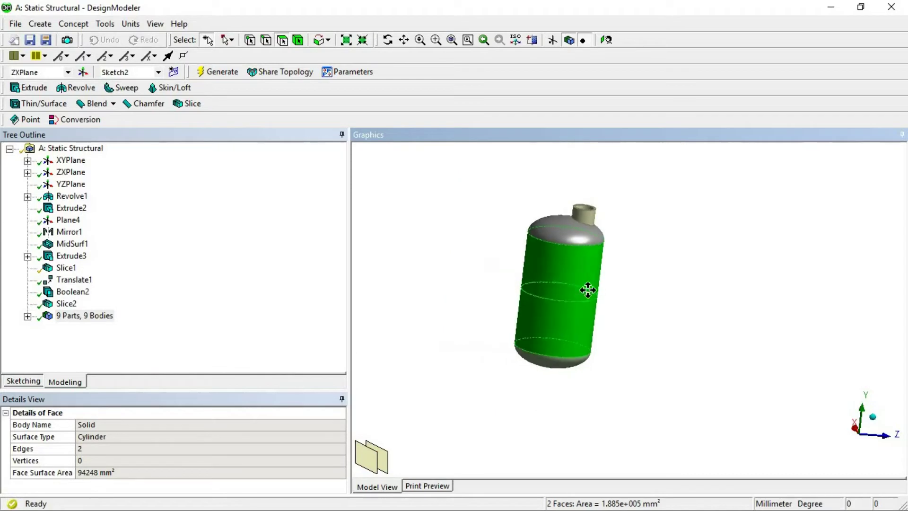
middle_drag(588, 288, 558, 290)
- Expand the 9 Parts, 9 Bodies tree and inspect the solid and surface bodies' details
click(29, 324)
click(28, 316)
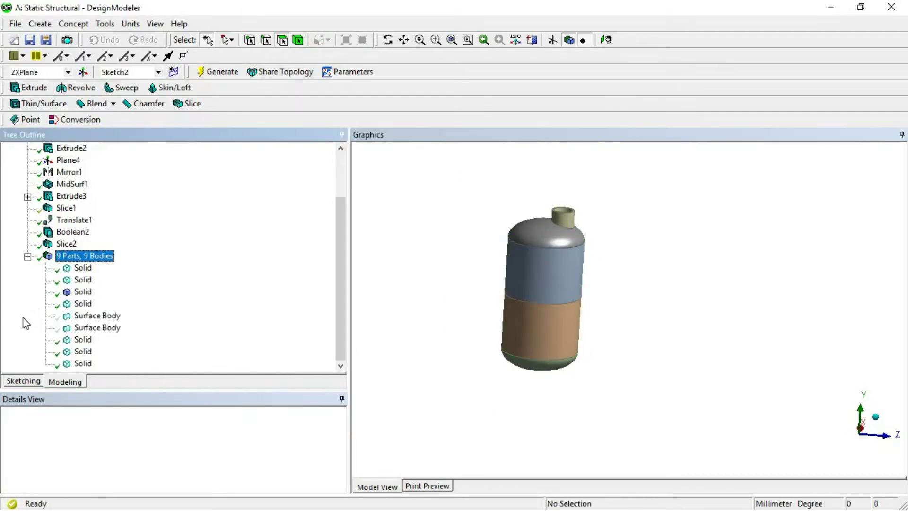
click(83, 268)
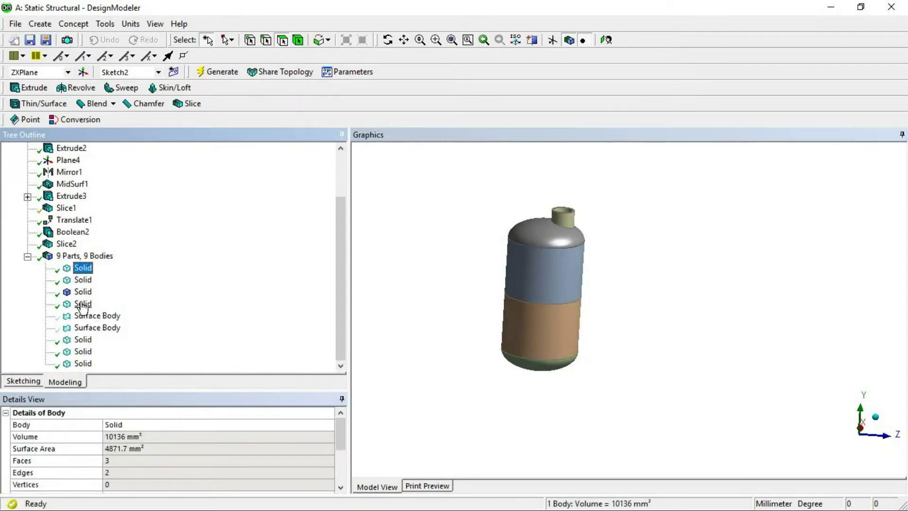
shift+click(83, 306)
click(101, 327)
key(Up)
shift+click(109, 329)
right_click(109, 328)
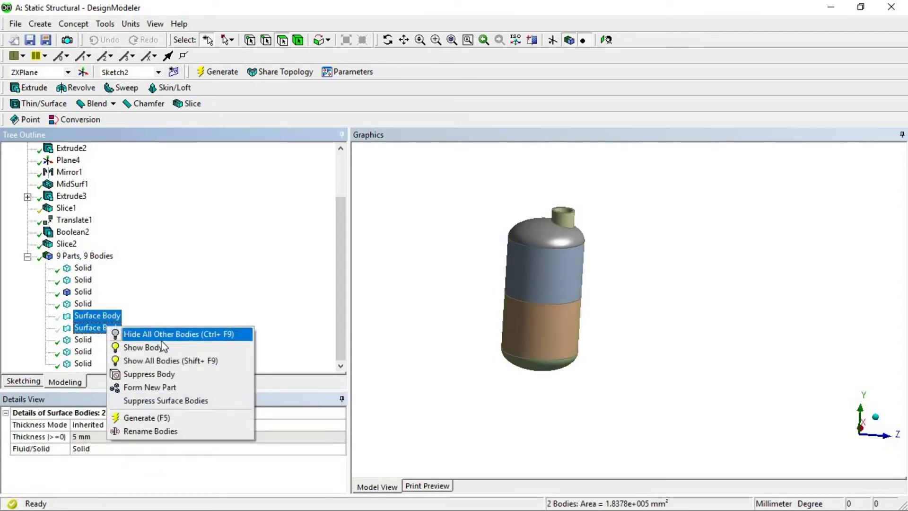
click(173, 336)
middle_drag(562, 326, 690, 207)
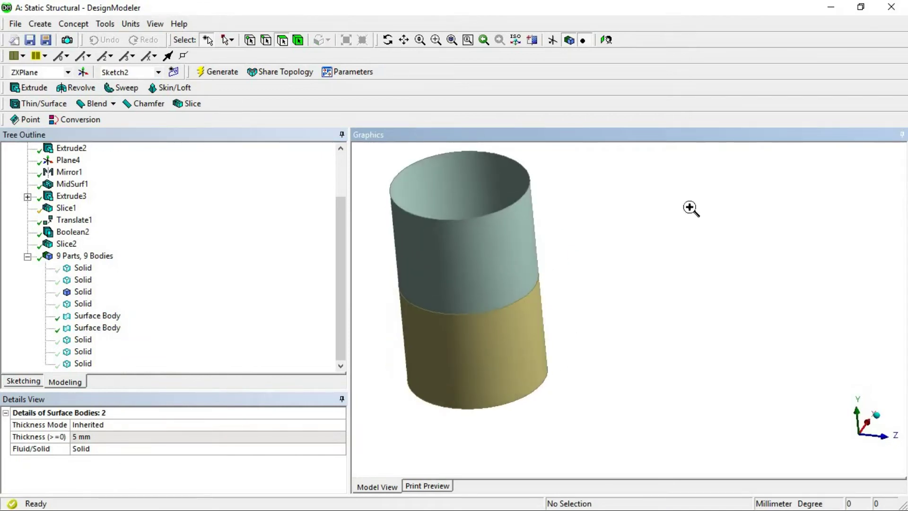
right_click(689, 207)
click(728, 384)
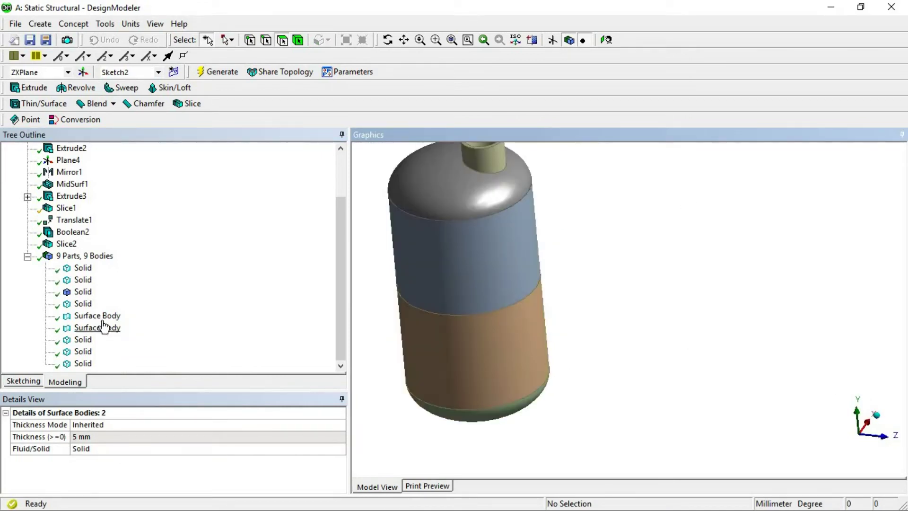
click(100, 317)
ctrl+click(100, 327)
right_click(104, 330)
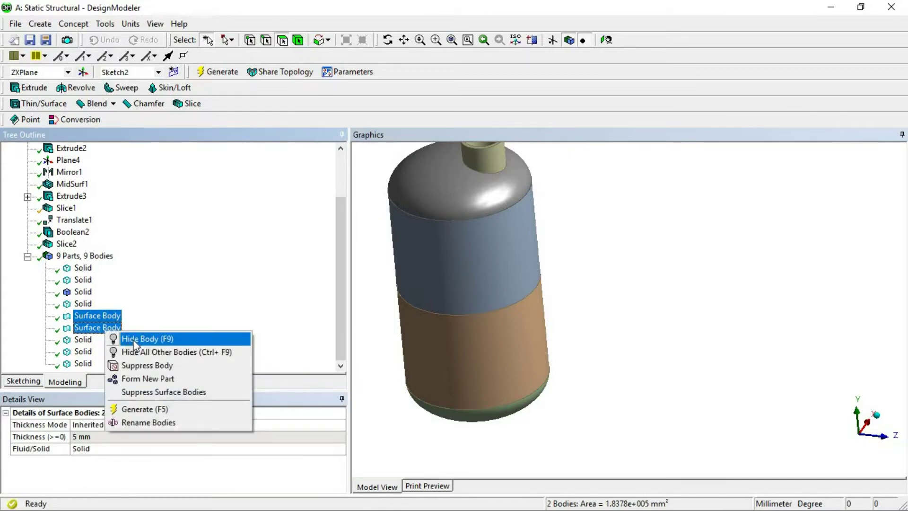
click(151, 338)
middle_drag(582, 185, 582, 237)
click(97, 315)
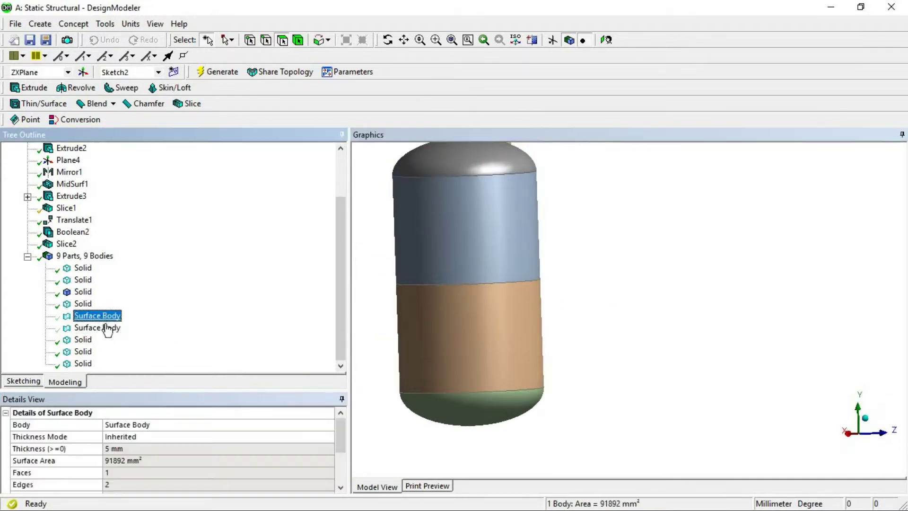
click(705, 251)
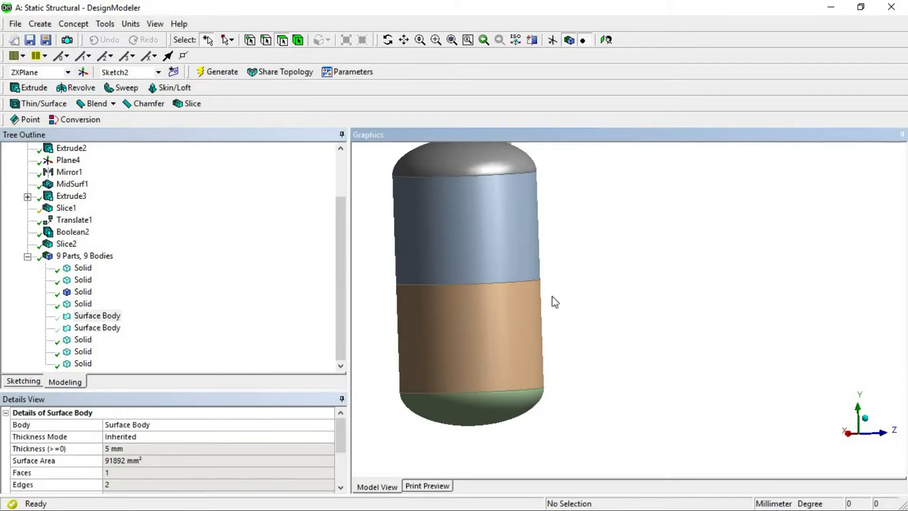
right_click(745, 201)
click(799, 371)
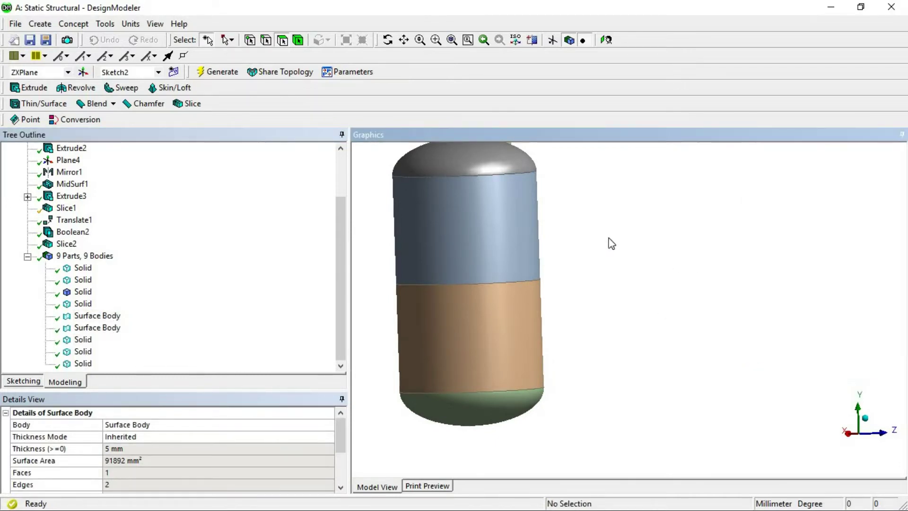
click(106, 24)
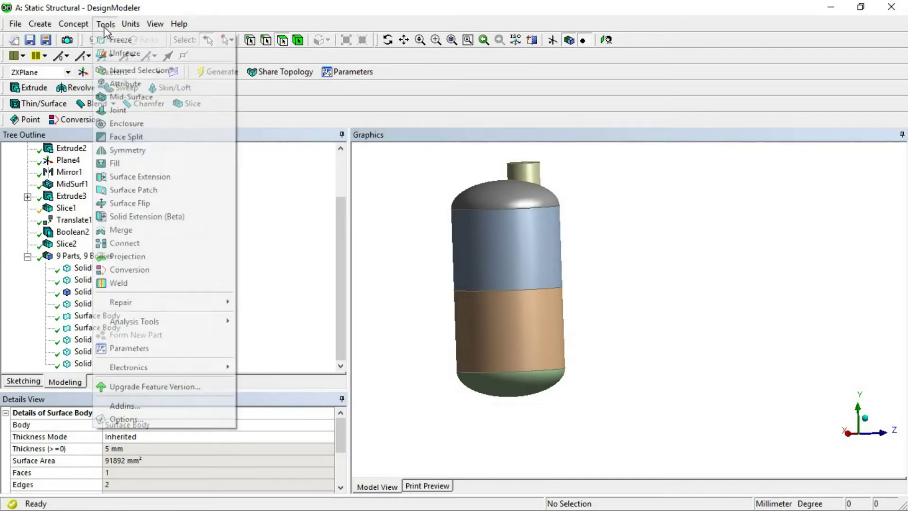
- Start the Mass Properties analysis from Tools > Analysis Tools
mouse_move(191, 323)
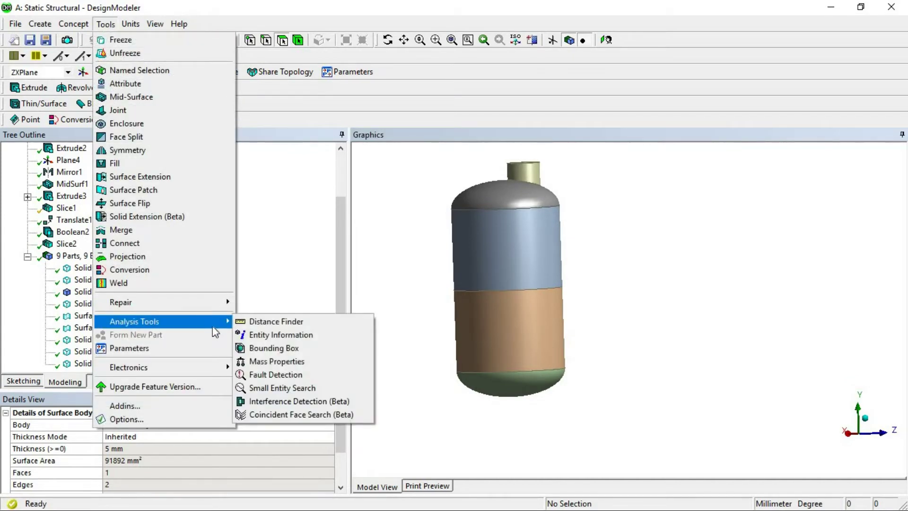
click(274, 362)
scroll(599, 291, down, 2)
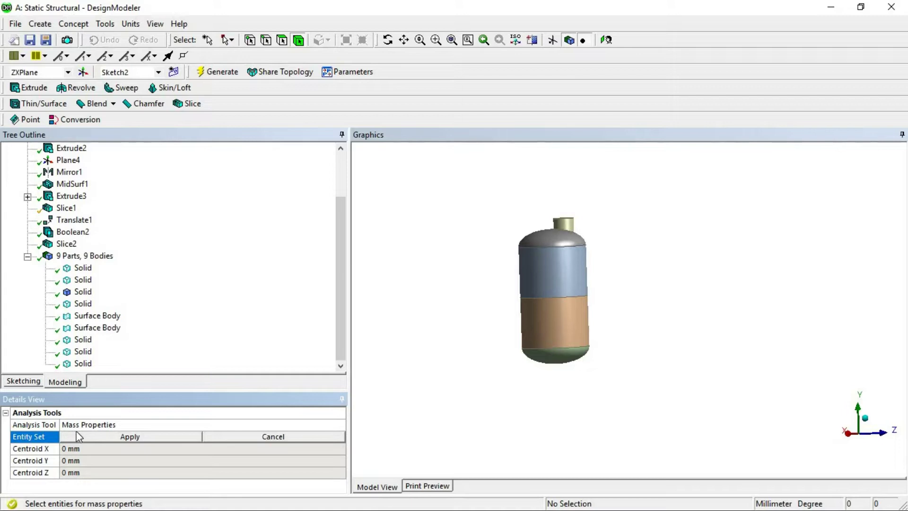
click(115, 431)
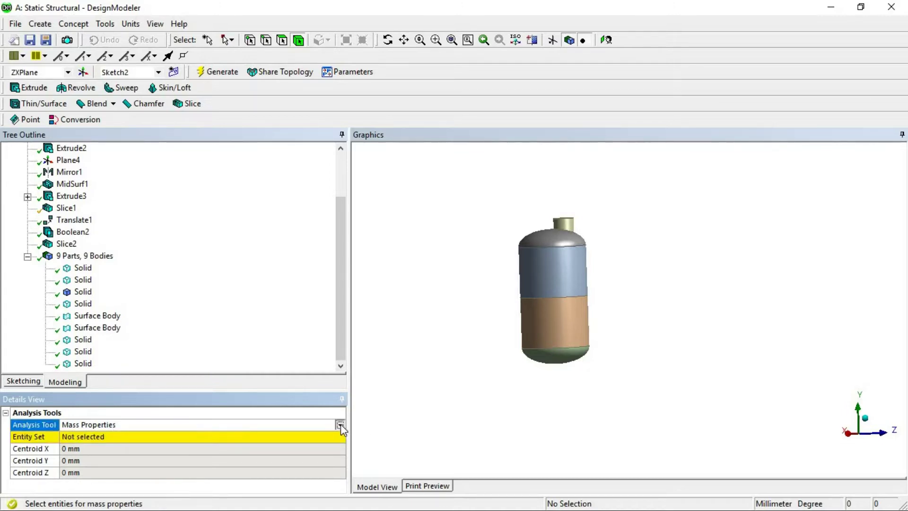
click(340, 424)
click(180, 462)
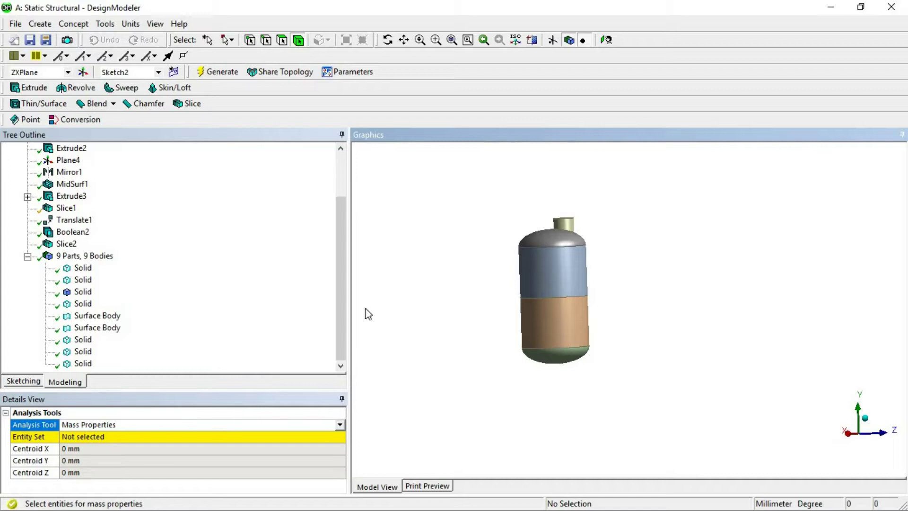
- Select all bodies and apply them, then dismiss the mixed solid/surface entity types warning
right_click(442, 255)
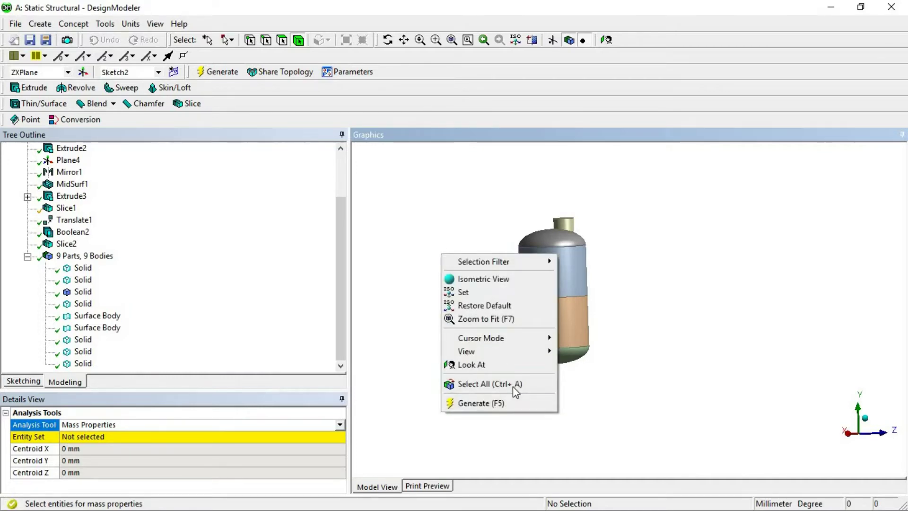
click(517, 387)
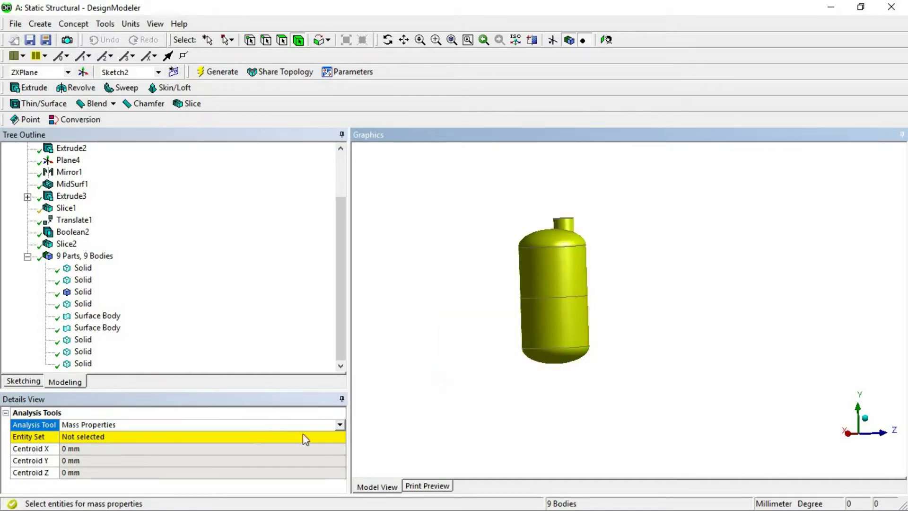
click(110, 437)
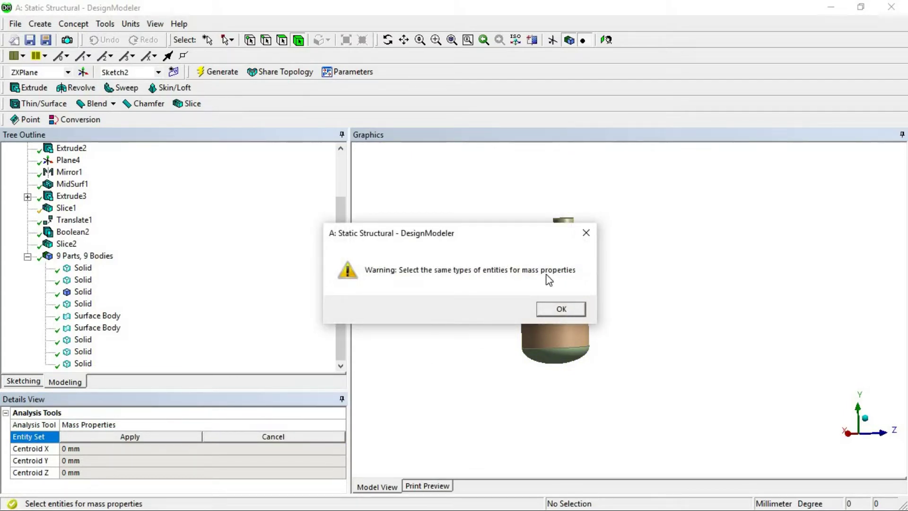
click(586, 237)
scroll(544, 374, down, 4)
scroll(551, 344, up, 2)
click(345, 343)
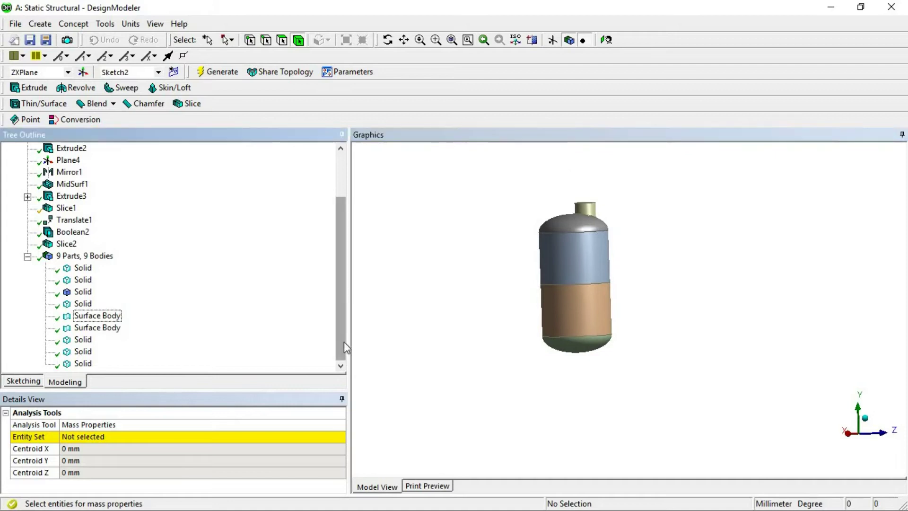
- Hide both surface bodies in the Tree Outline
click(102, 328)
ctrl+click(105, 317)
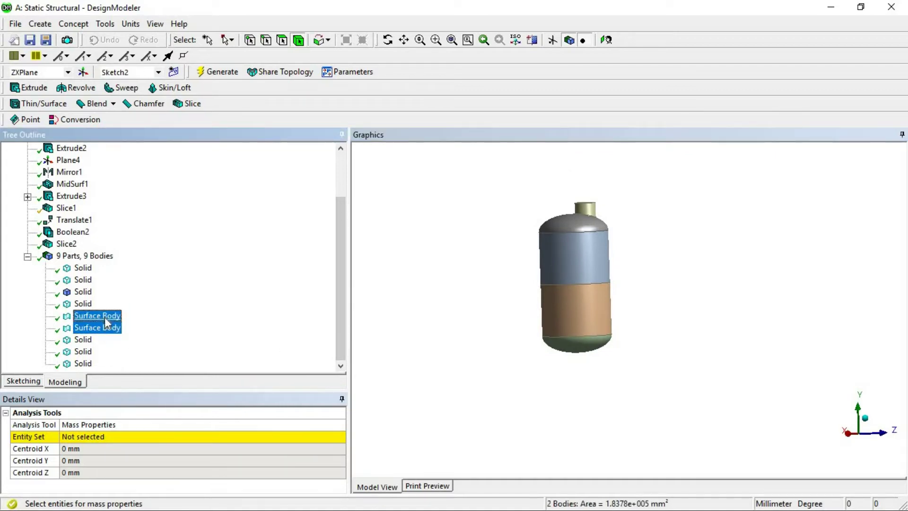
right_click(106, 324)
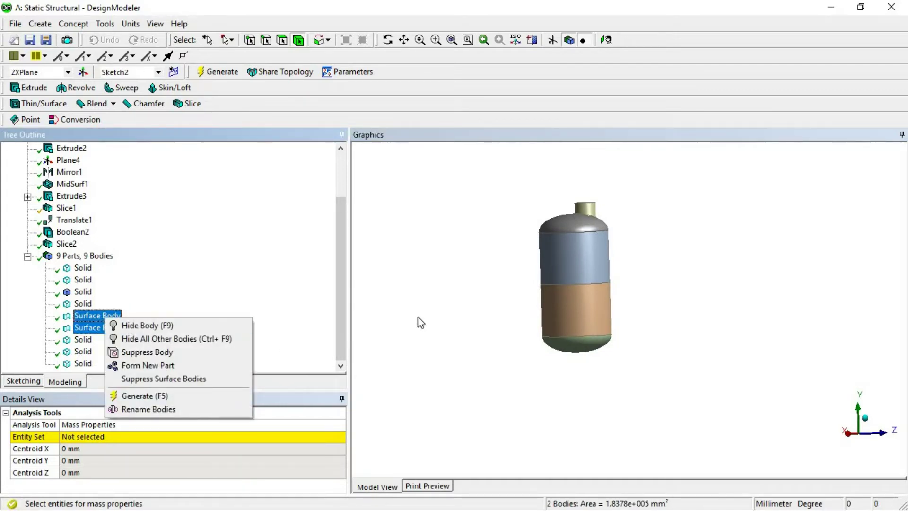
click(142, 326)
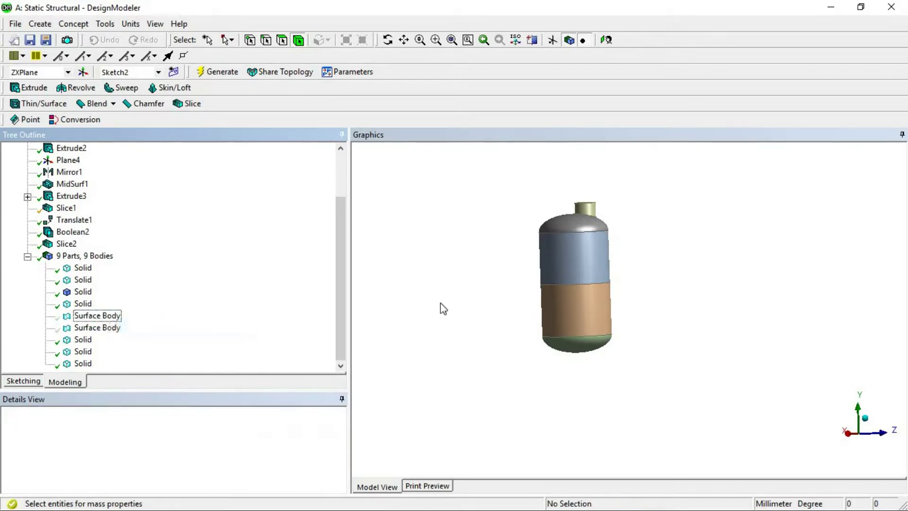
- Compute Mass Properties for all seven solids: centroid X −1.5614e-005, Y −141.18, Z 1.8554 mm
right_click(454, 284)
click(497, 413)
click(105, 23)
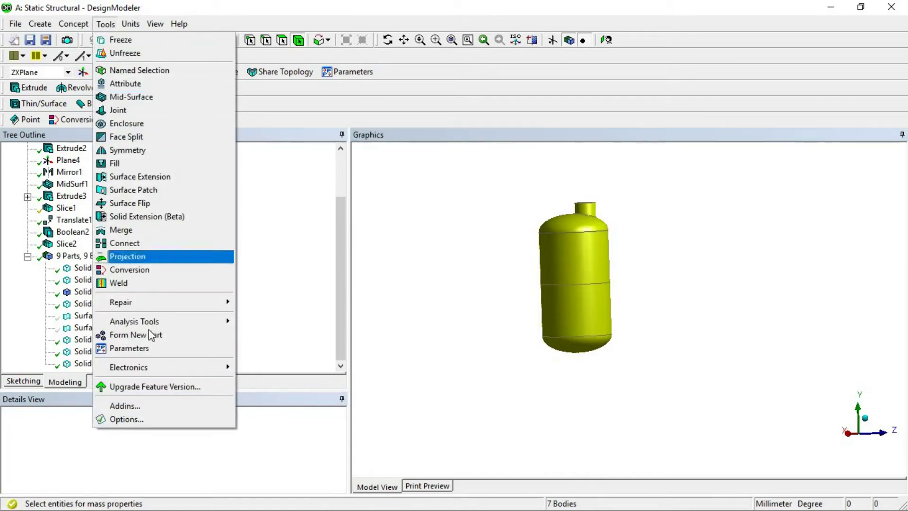
mouse_move(188, 319)
click(278, 362)
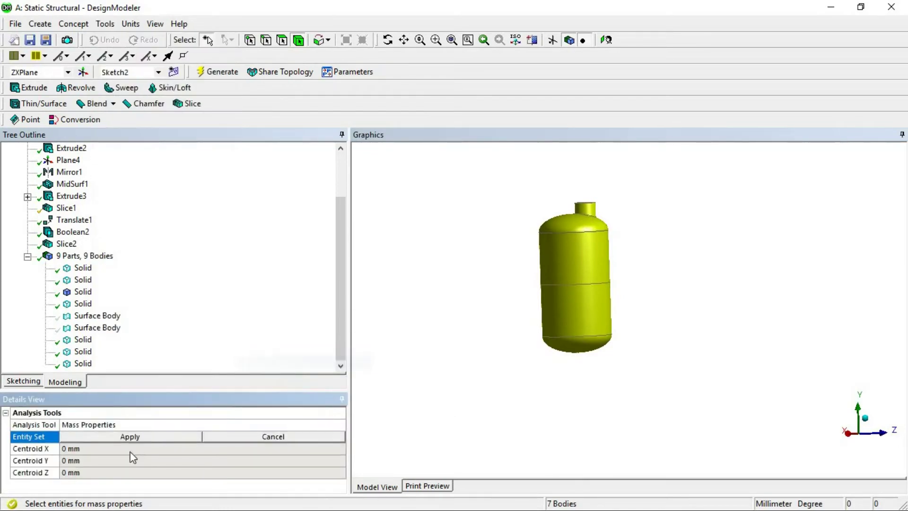
click(131, 437)
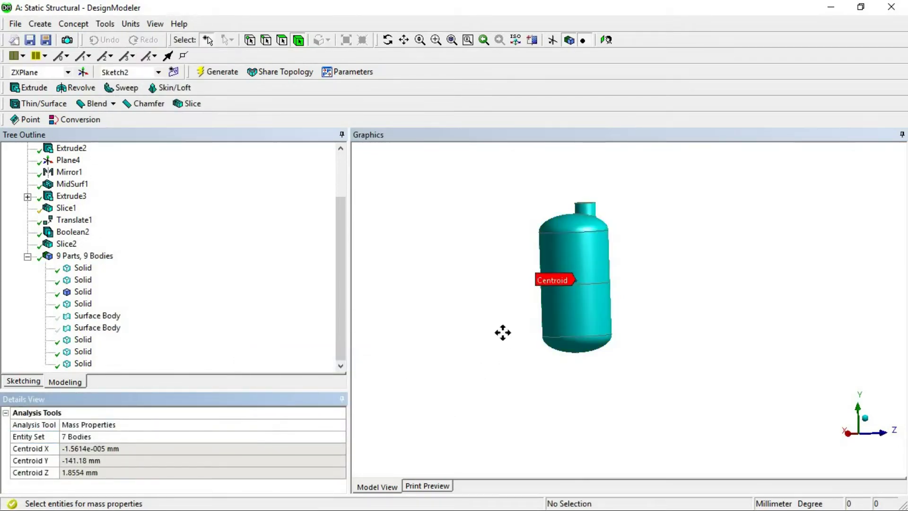
scroll(503, 332, up, 5)
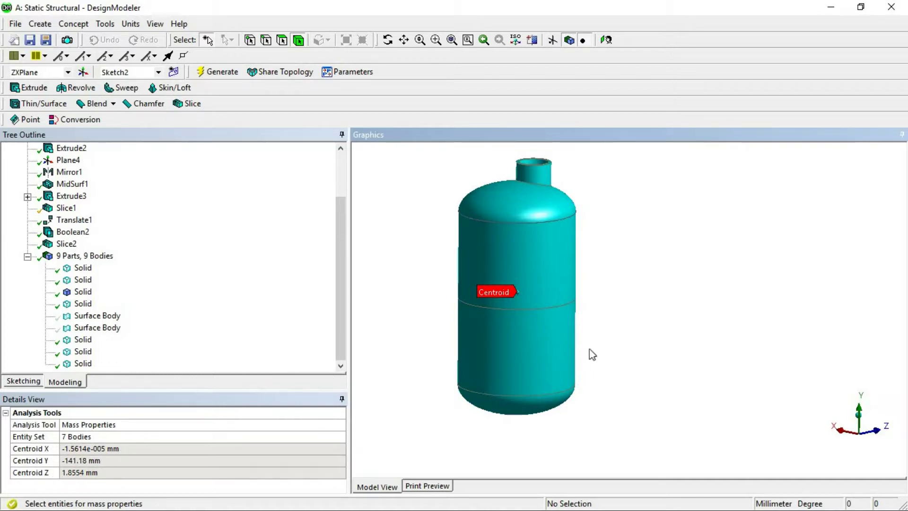
- Isolate the two surface bodies and apply them, giving a centroid of 0, −150, 0 mm
click(84, 437)
click(103, 327)
ctrl+click(111, 317)
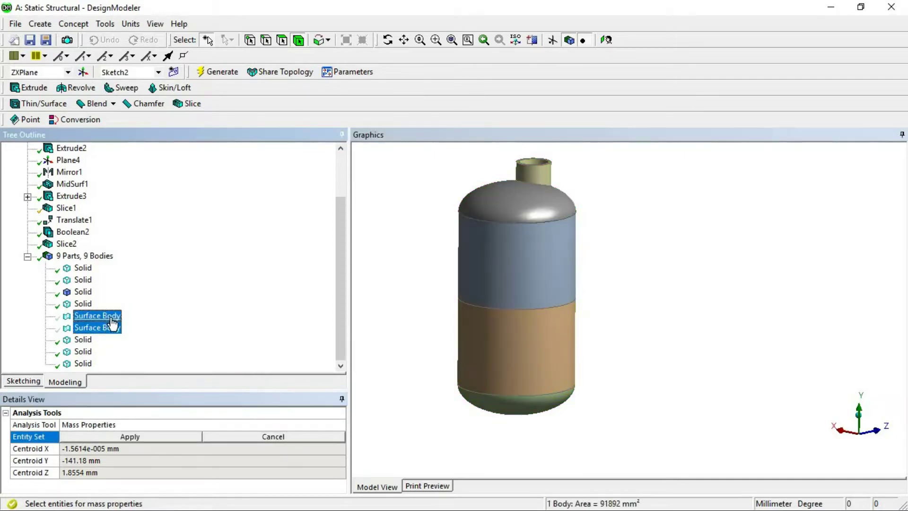
right_click(112, 324)
click(152, 340)
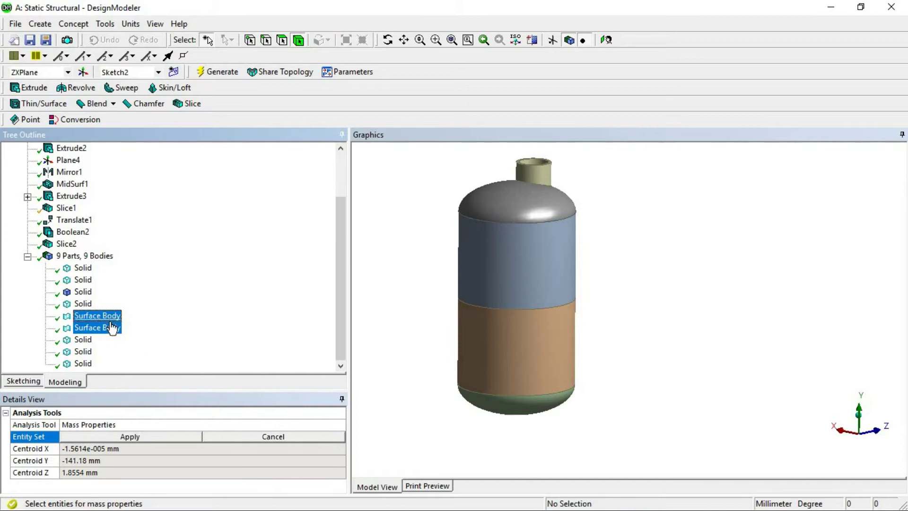
right_click(114, 326)
click(163, 350)
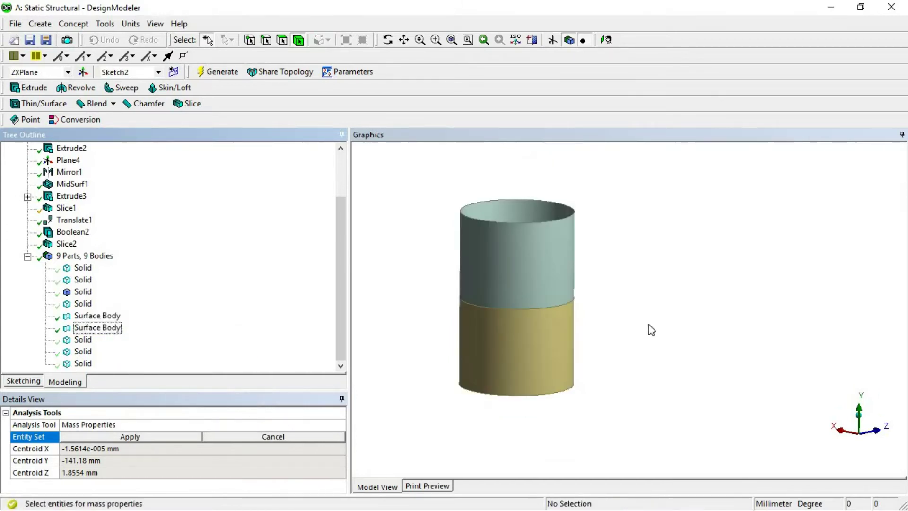
right_click(622, 290)
click(667, 419)
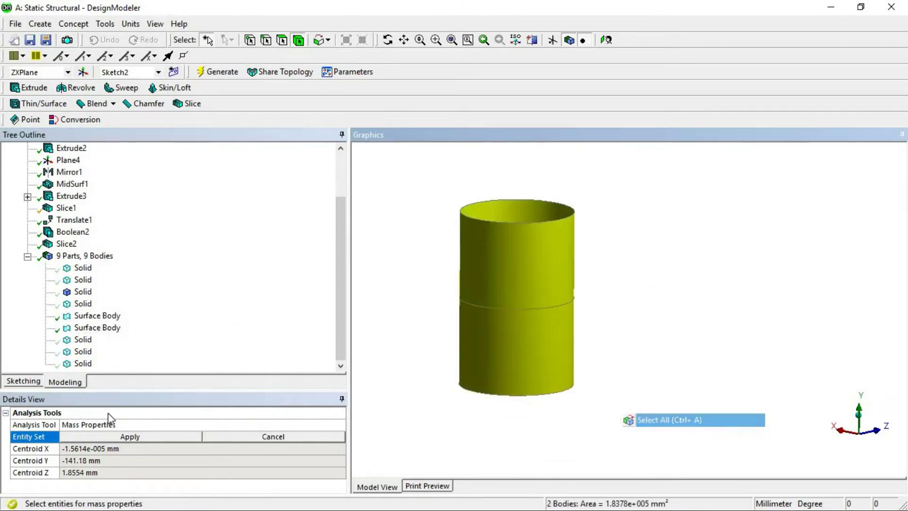
click(92, 434)
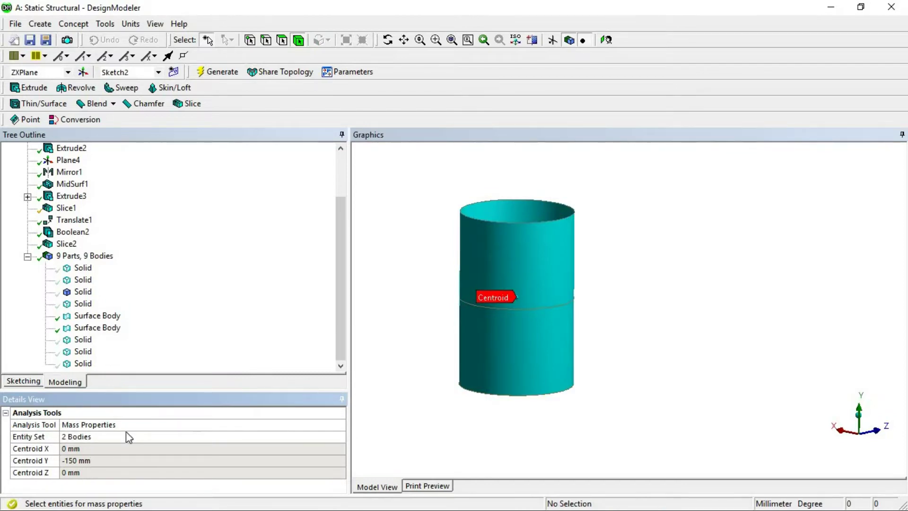
- Show all hidden bodies again and clear the body selection
right_click(657, 234)
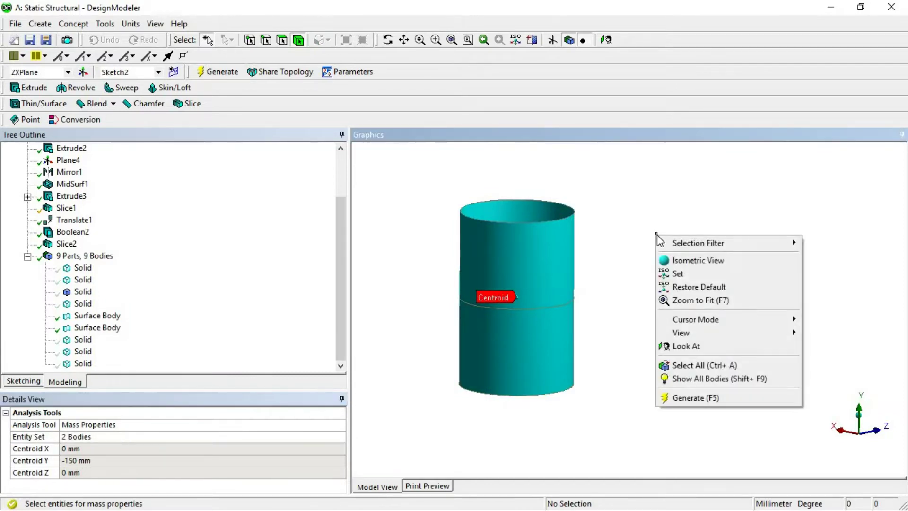
click(725, 379)
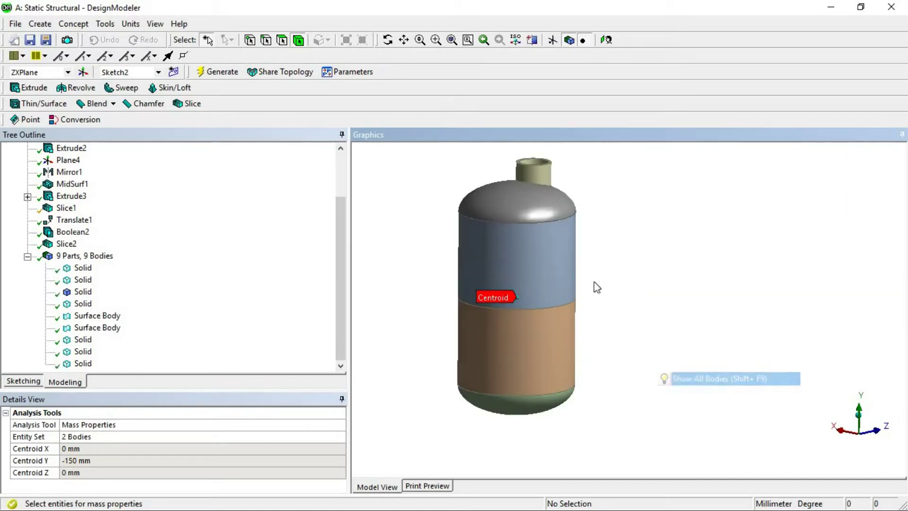
click(83, 303)
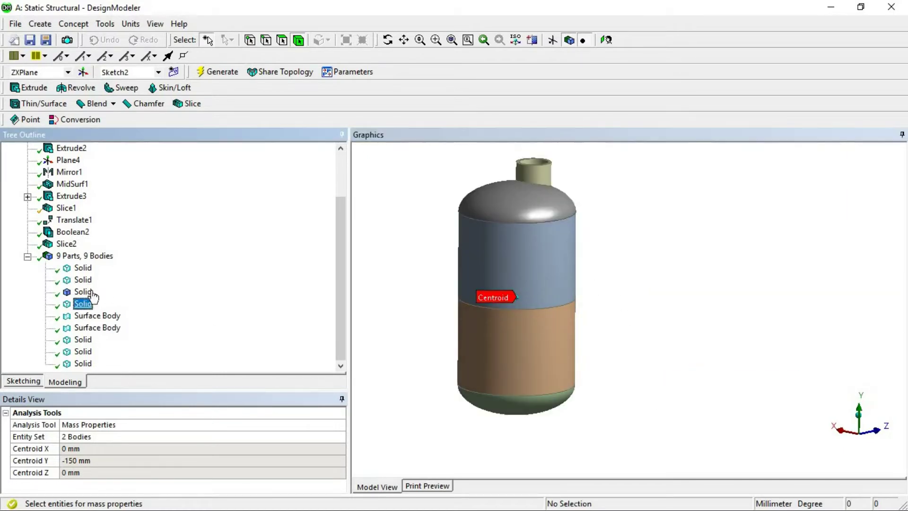
click(606, 321)
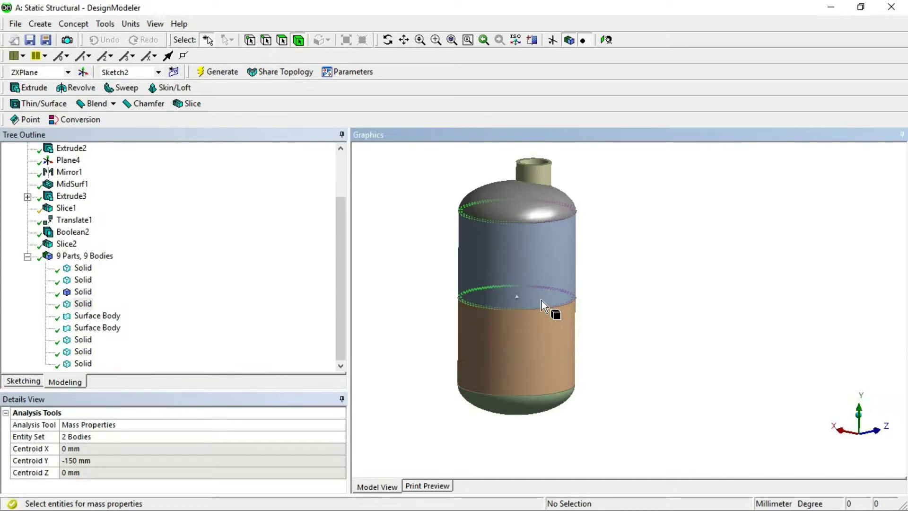
- Hide both surface bodies again, leaving seven solid bodies visible
click(575, 271)
click(133, 24)
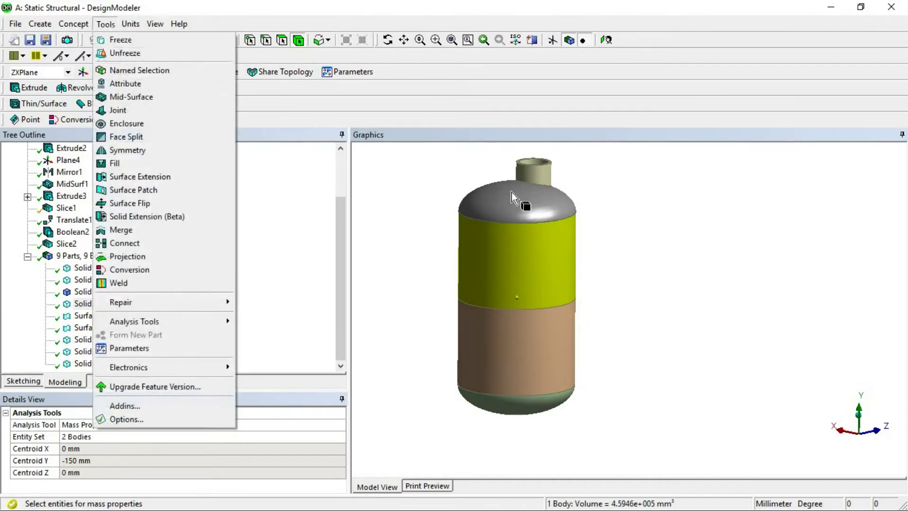
click(452, 168)
click(452, 168)
click(82, 316)
ctrl+click(97, 328)
right_click(101, 328)
click(118, 335)
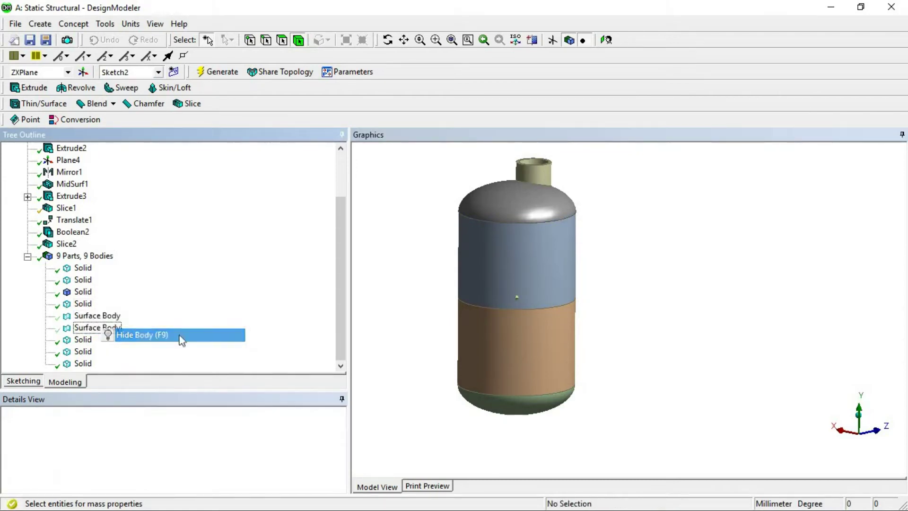
- Compute Mass Properties for the seven remaining bodies: centroid −1.5614e-005, −141.18, 1.8554 mm
right_click(657, 217)
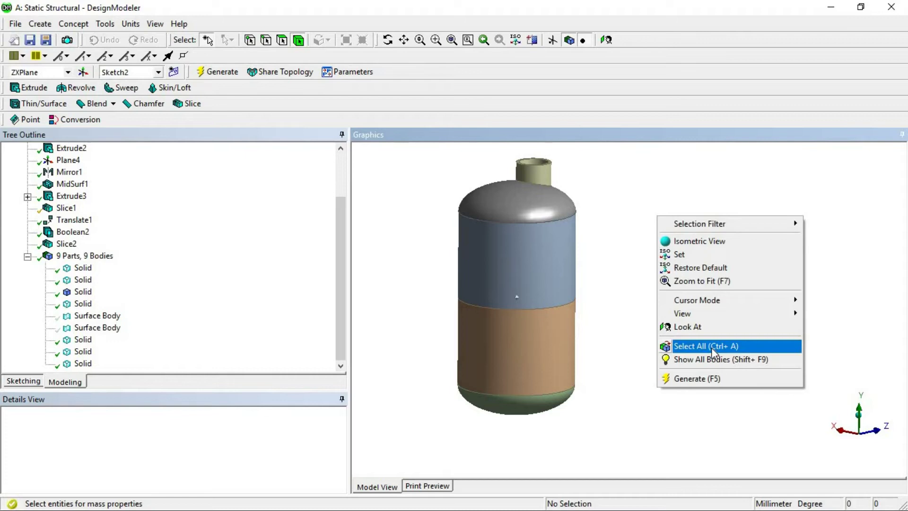
click(713, 350)
click(105, 24)
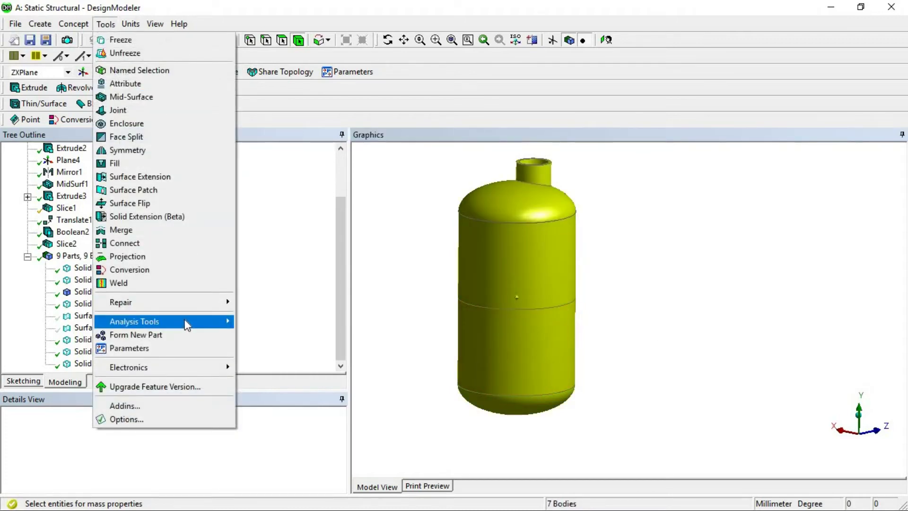
mouse_move(186, 324)
click(335, 361)
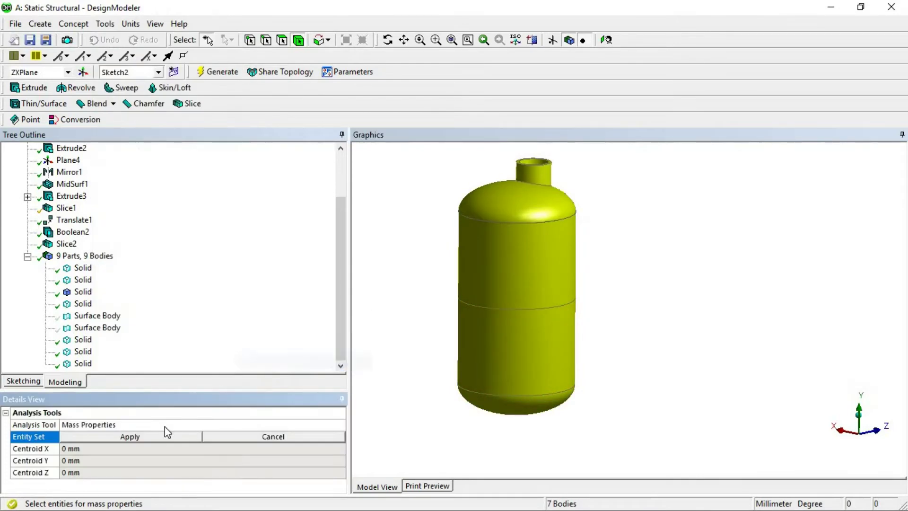
click(139, 437)
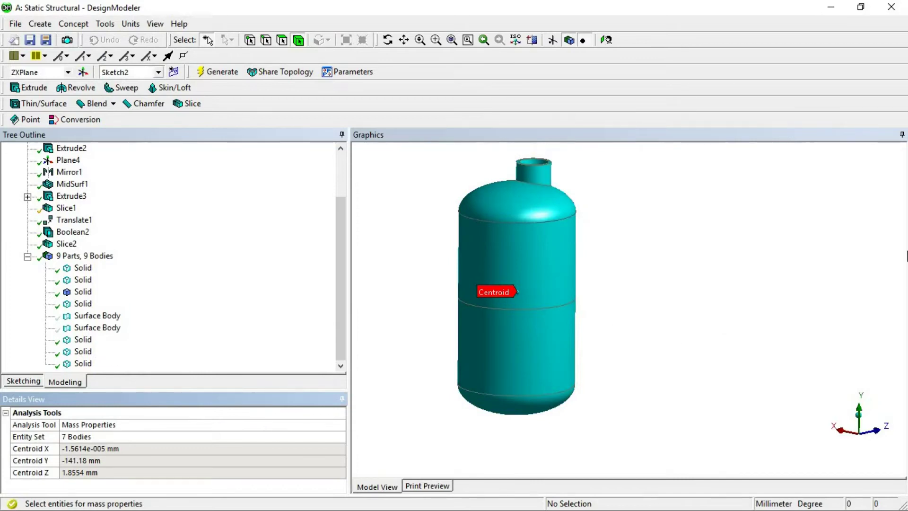
- Resize the DesignModeler window, then minimize it to reach Excel
click(861, 6)
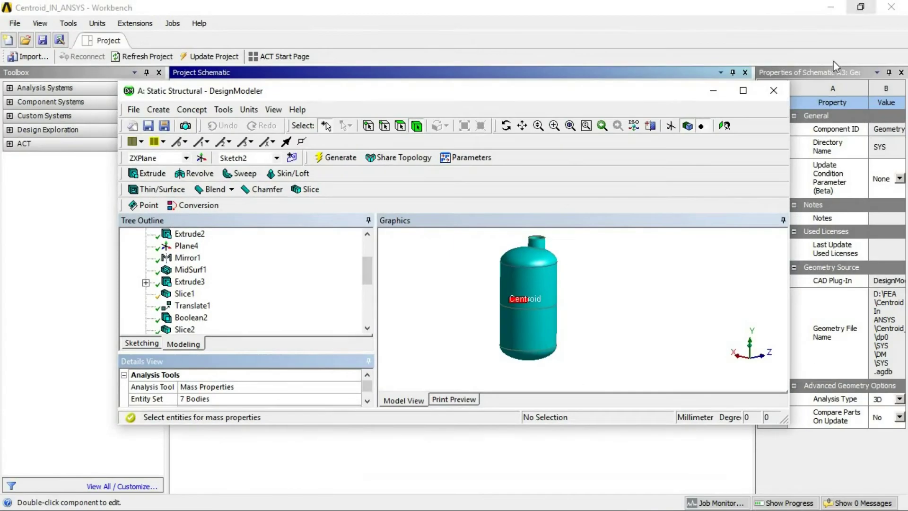
click(744, 90)
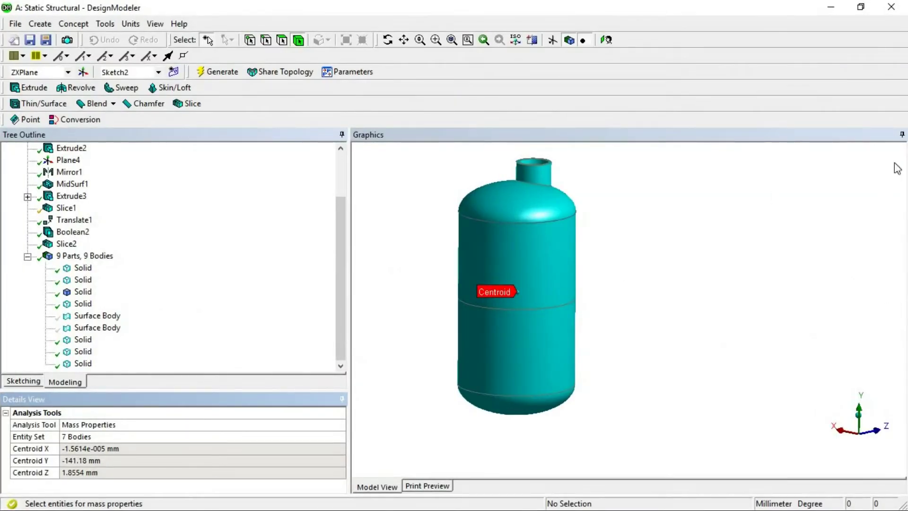
click(831, 7)
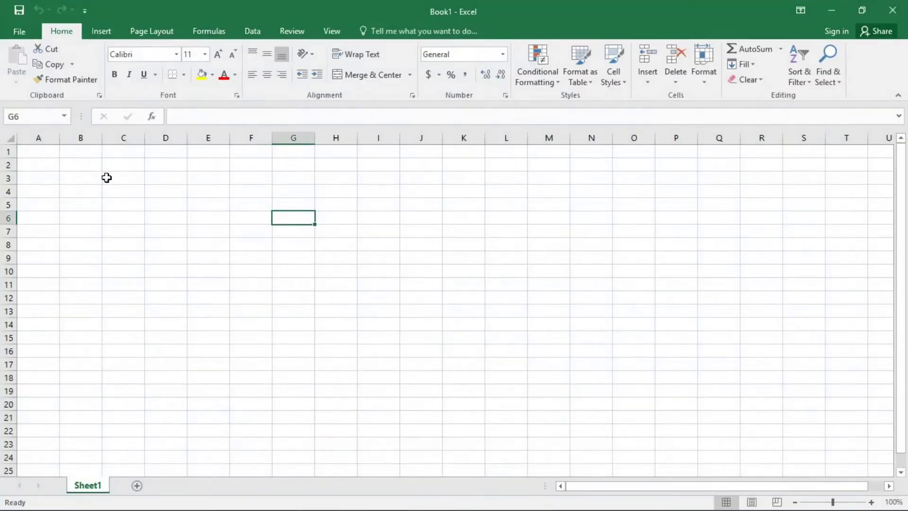
- Enter the axis labels X, Y and Z in cells C3 to C5
click(106, 178)
text(X)
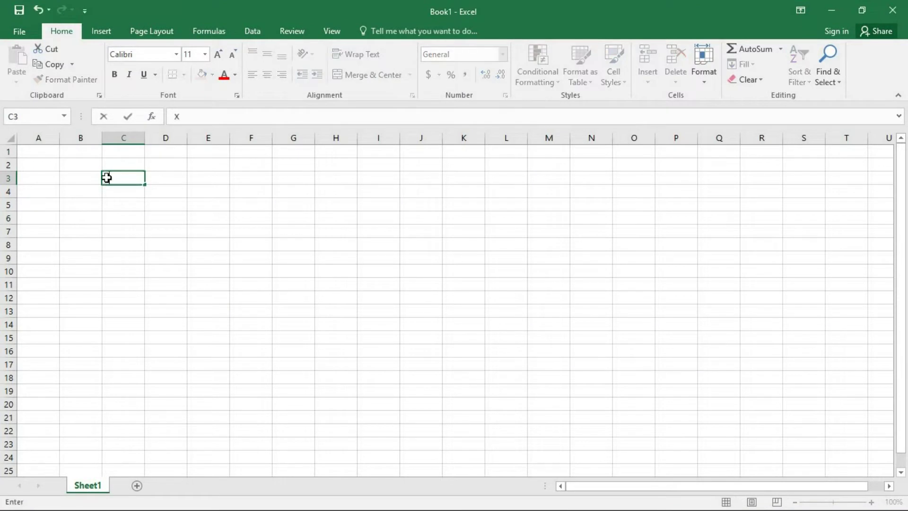
key(Return)
text(Y)
key(Return)
text(Z)
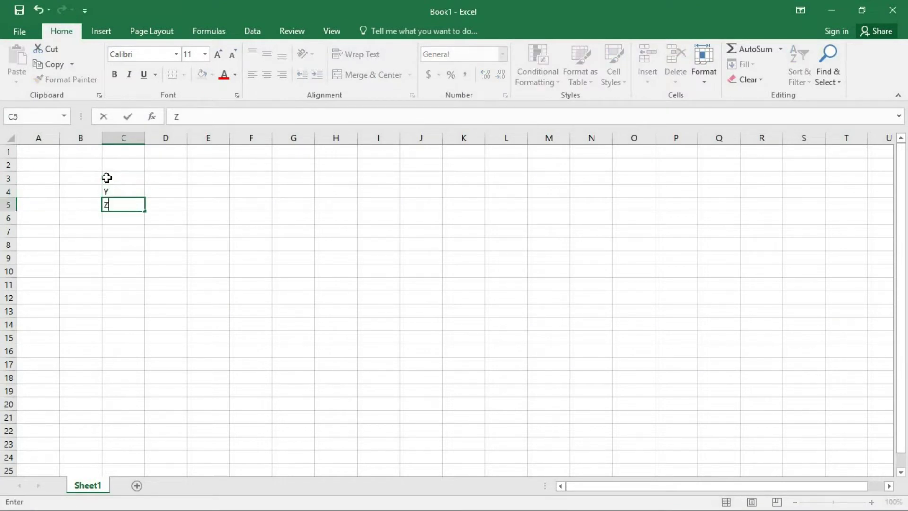
click(166, 178)
- Tile Excel beside DesignModeler and paste Centroid X (-1.56E-05) into D3
drag(756, 9, 2, 159)
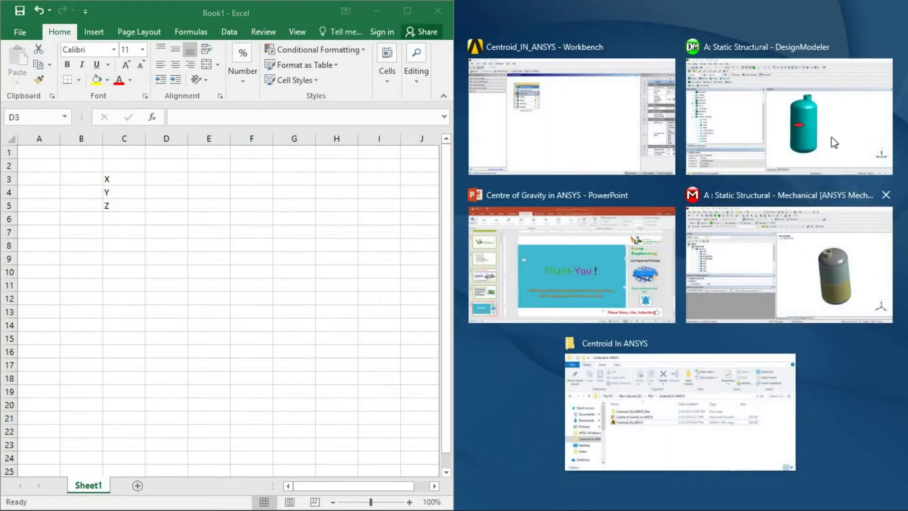
click(832, 140)
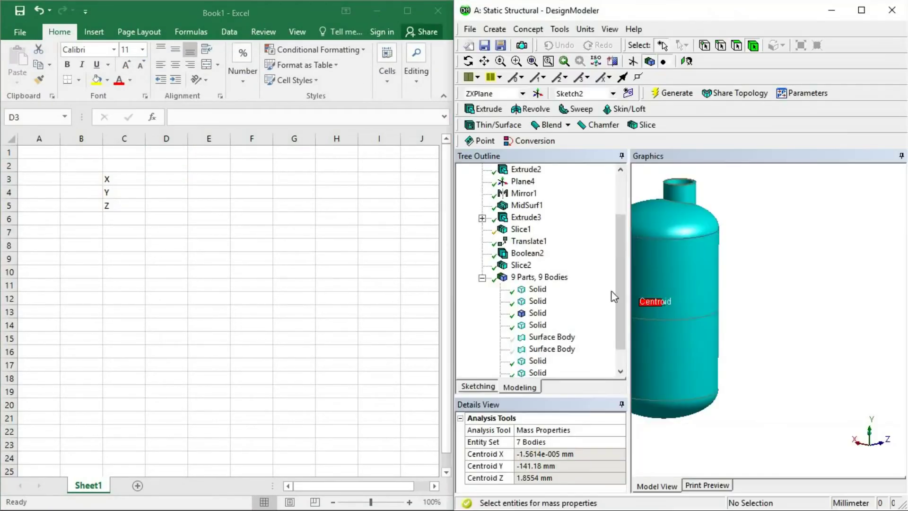
click(563, 453)
double_click(560, 453)
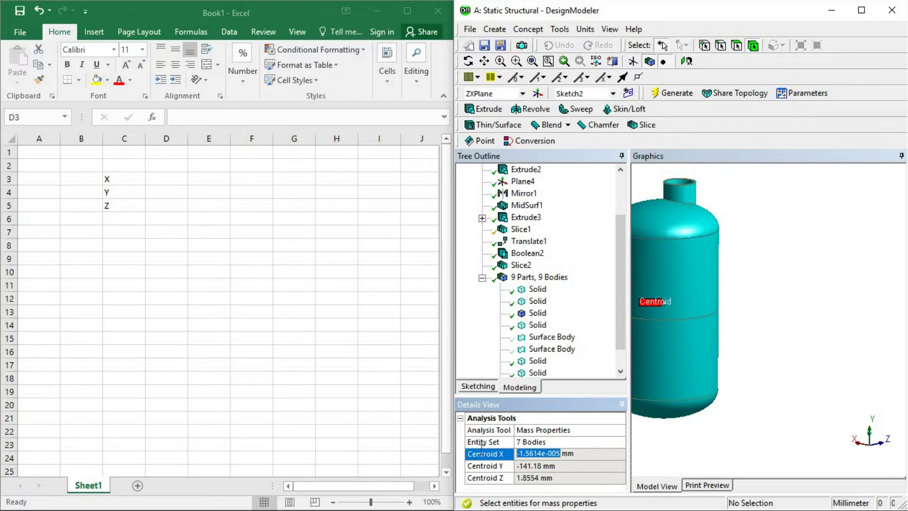
key(ctrl+c)
click(166, 179)
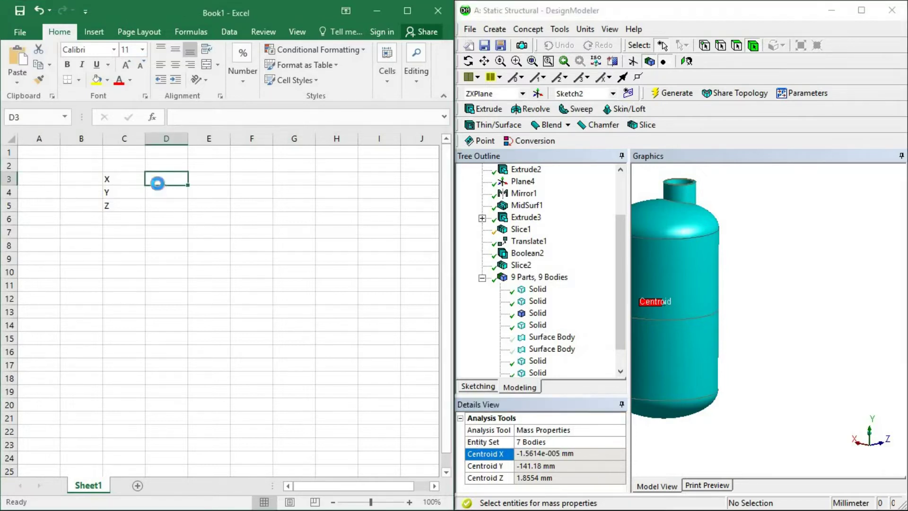
key(ctrl+v)
- Copy Centroid Y (-141.18) and Z (1.8554) into cells D4 and D5
click(544, 466)
double_click(544, 466)
key(ctrl+c)
click(174, 194)
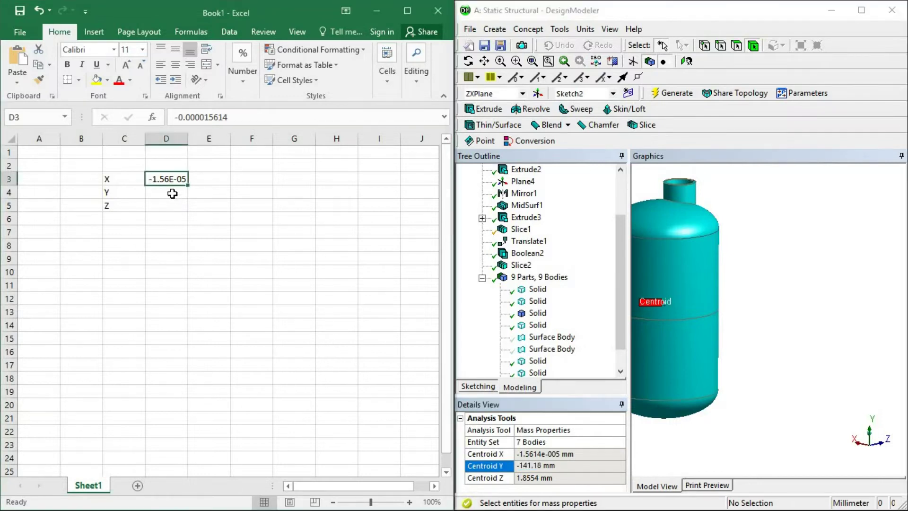
key(ctrl+v)
click(540, 478)
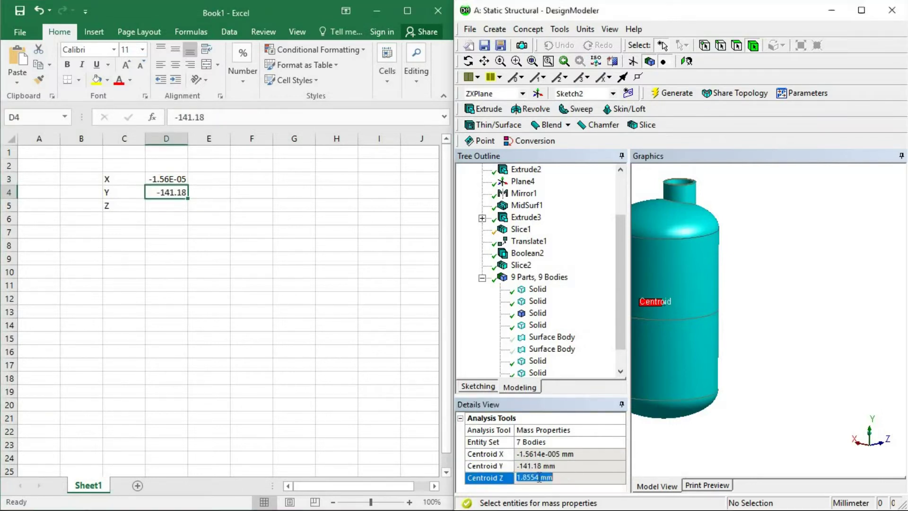
double_click(529, 478)
key(ctrl+c)
click(173, 208)
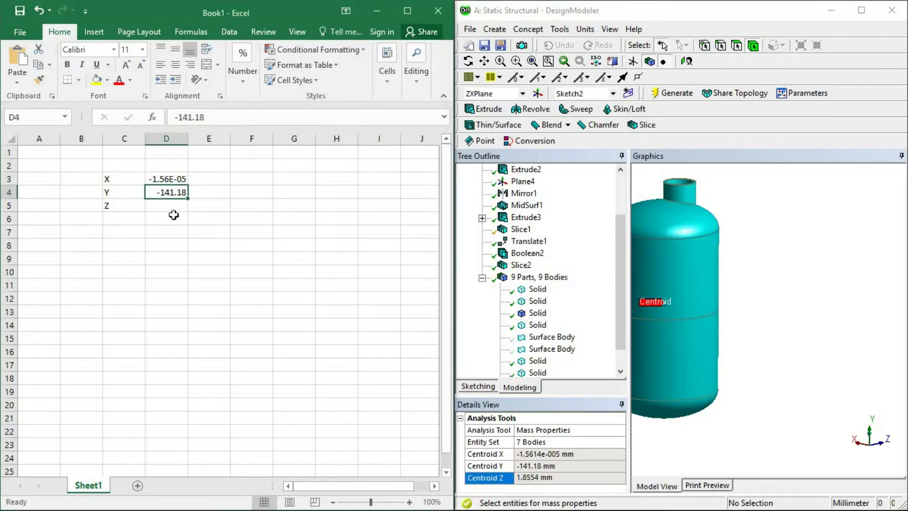
key(ctrl+v)
click(272, 255)
- Add headers Design Modeler, Mechanical and Alluminum Alloy in D2:F2, widening each column to fit
click(168, 165)
text(Design Modu)
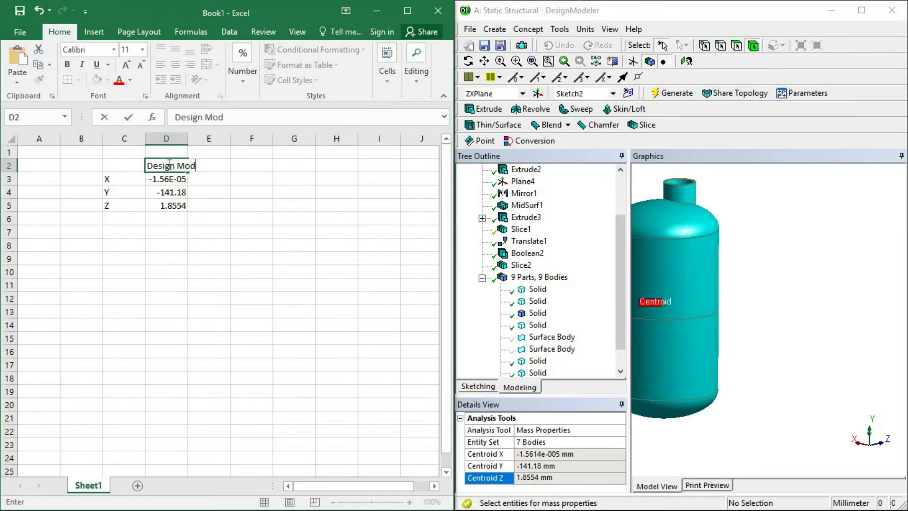
key(Return)
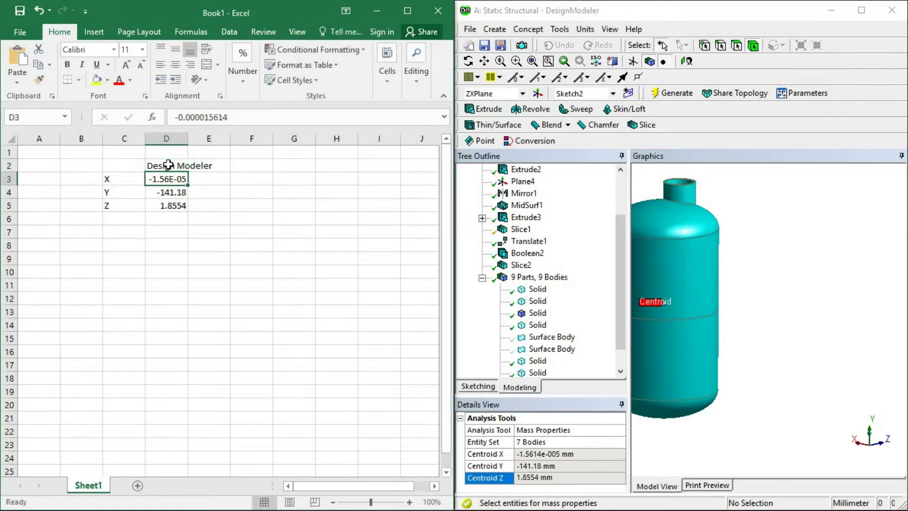
double_click(188, 139)
click(238, 165)
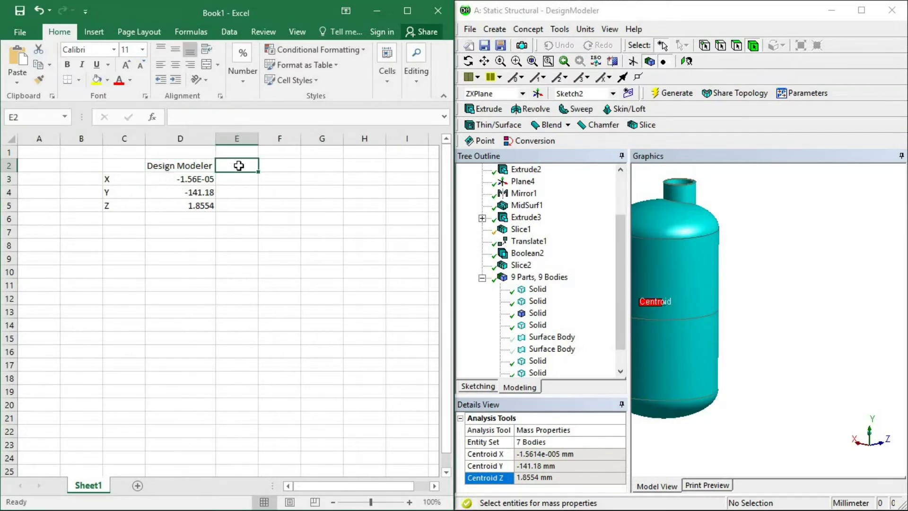
text(Mechanical)
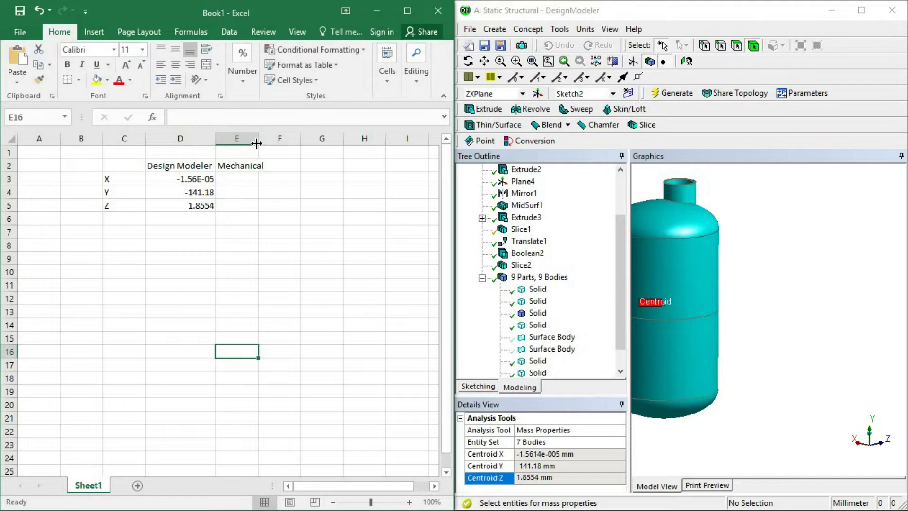
double_click(256, 143)
click(279, 168)
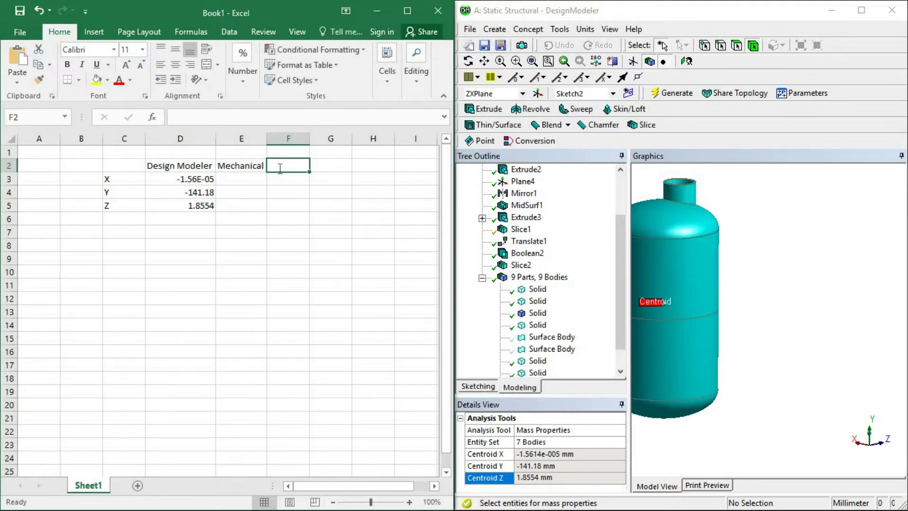
text(C)
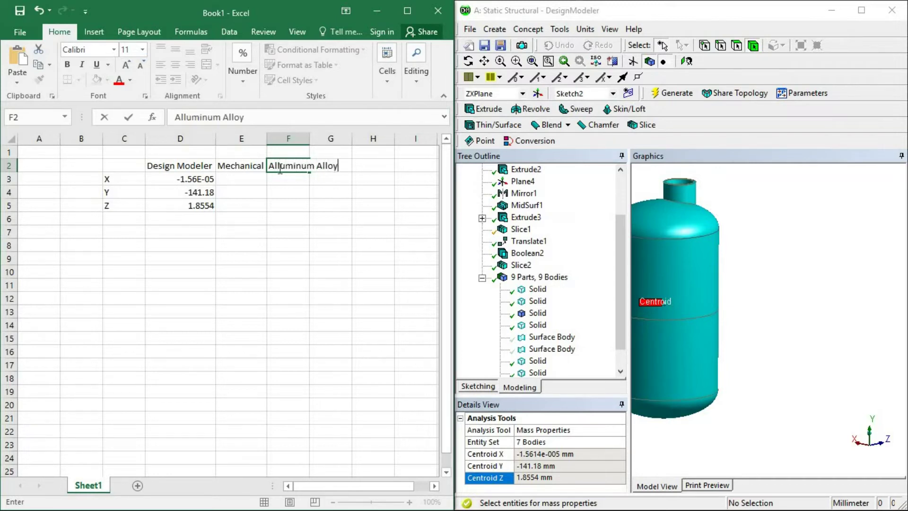
click(314, 228)
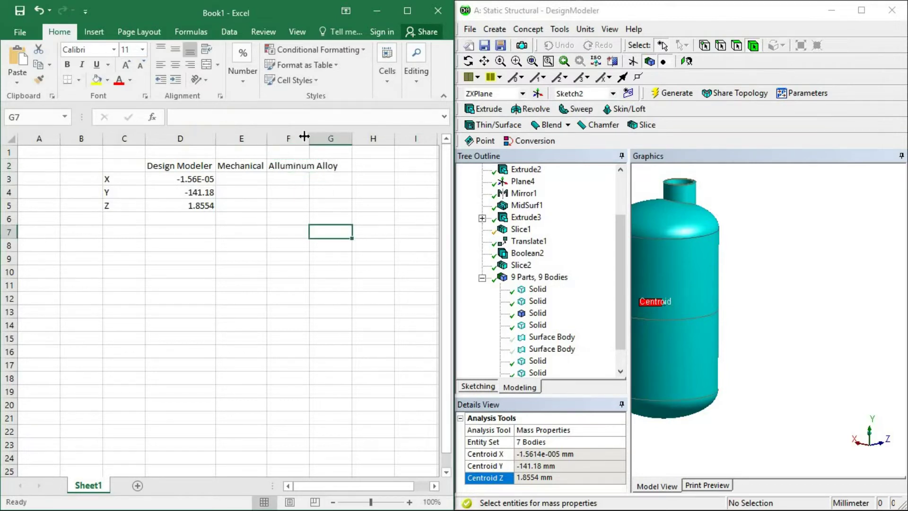
double_click(308, 137)
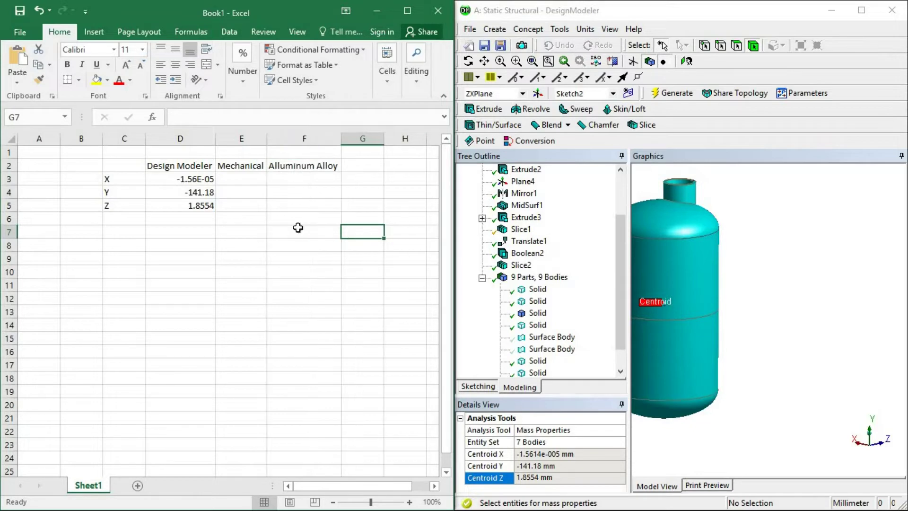
- Label cell D1 with the mm unit and minimize DesignModeler
click(190, 153)
text(mm)
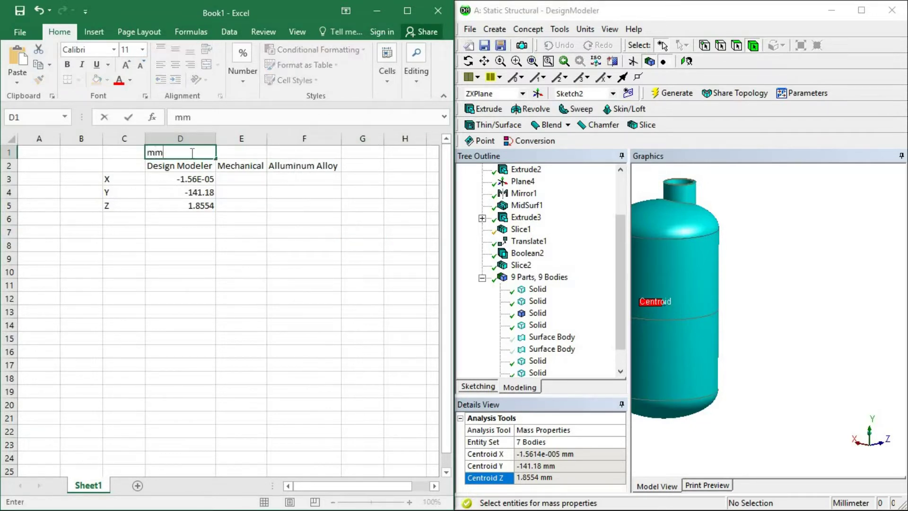
key(Return)
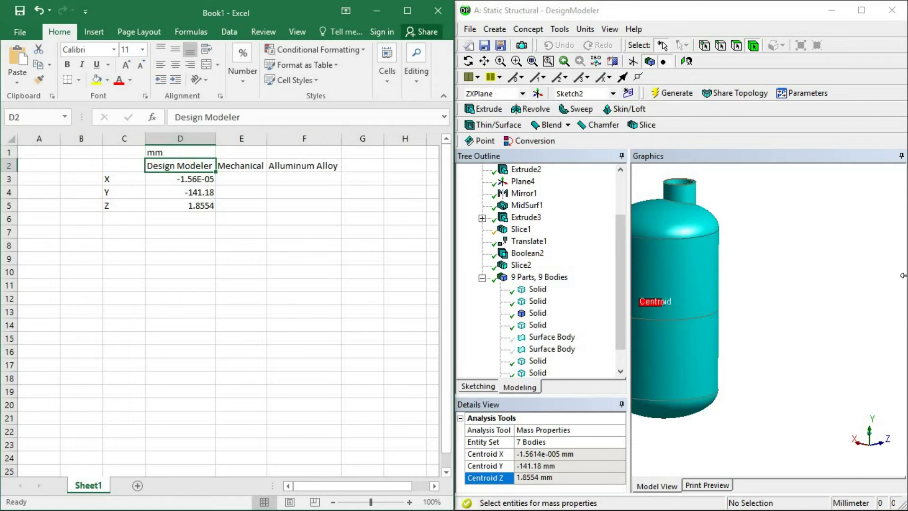
click(832, 10)
- Switch to Workbench and edit the static structural Model cell to launch Mechanical
mouse_move(907, 346)
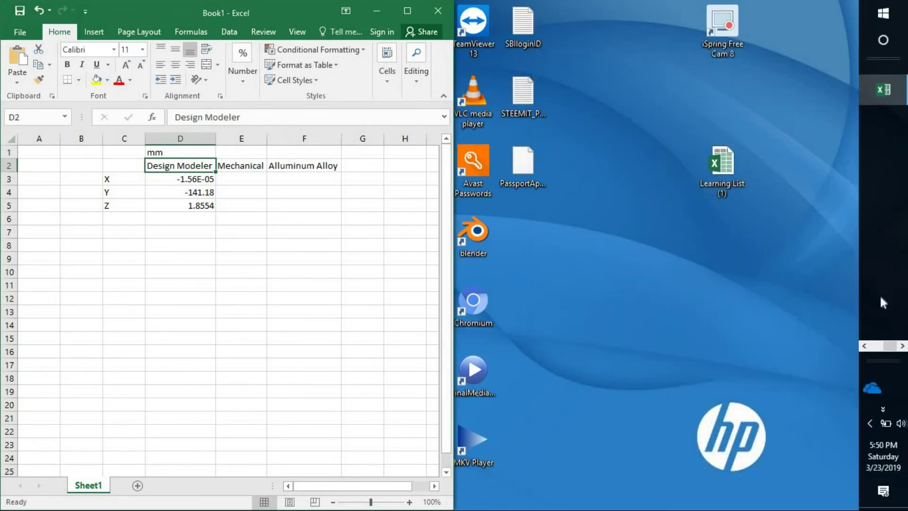
click(875, 348)
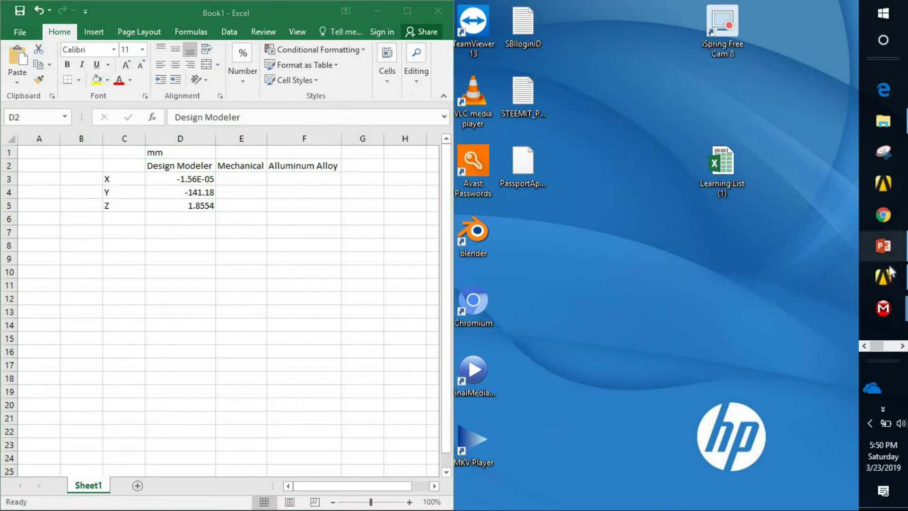
click(885, 277)
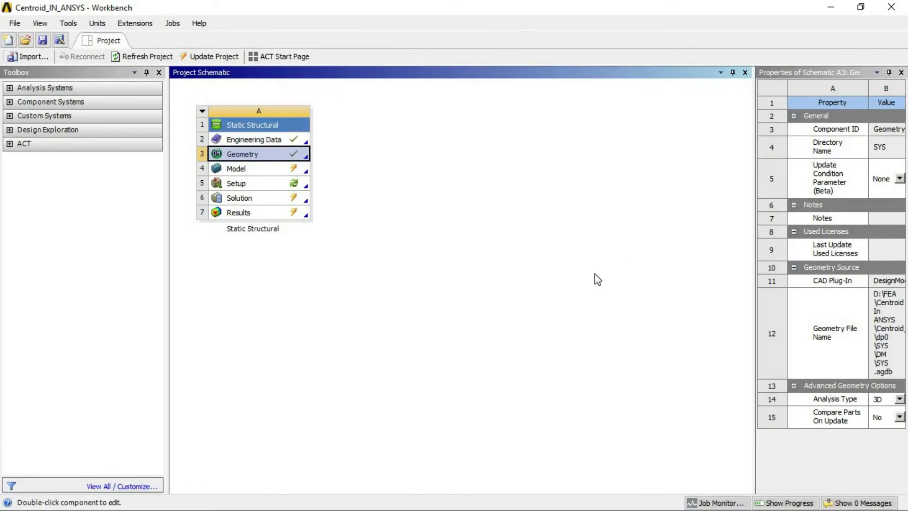
click(483, 285)
click(254, 171)
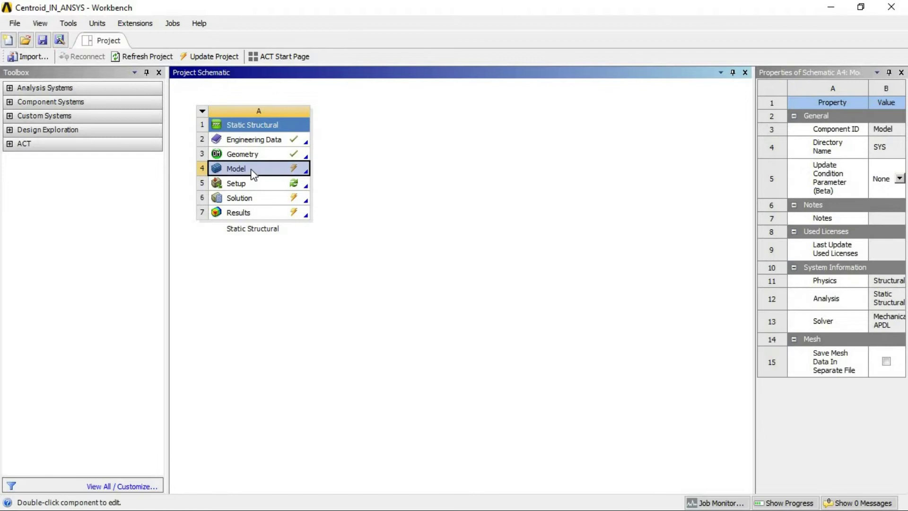
right_click(253, 171)
click(279, 178)
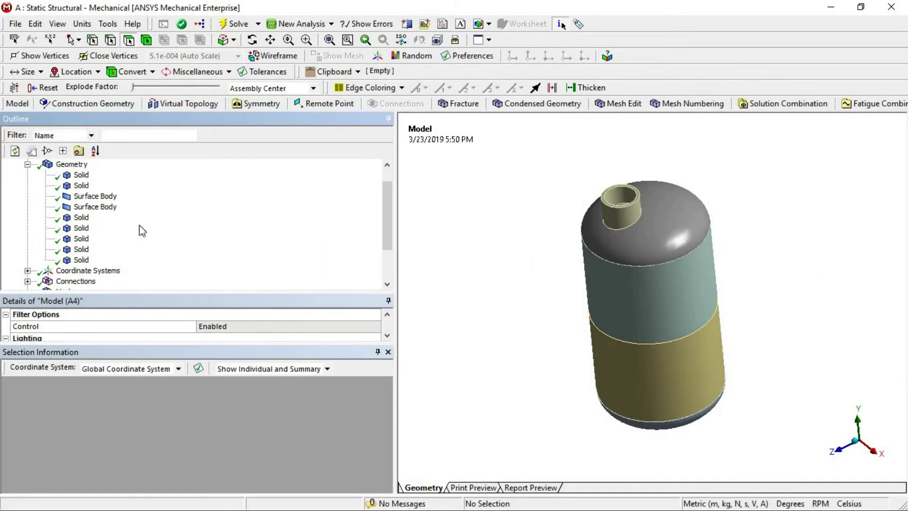
- Select the two surface bodies, then clear the selection and close the selection information pane
click(104, 198)
click(106, 208)
click(567, 228)
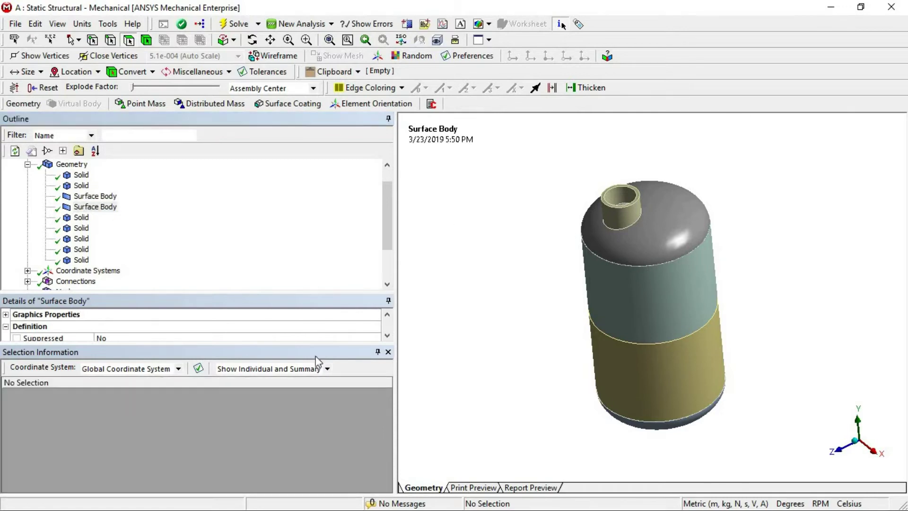
scroll(114, 235, down, 2)
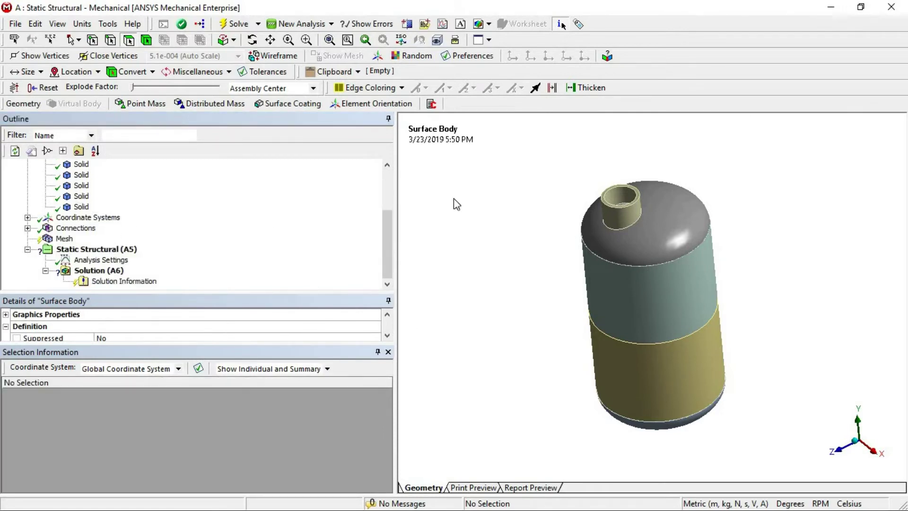
click(562, 24)
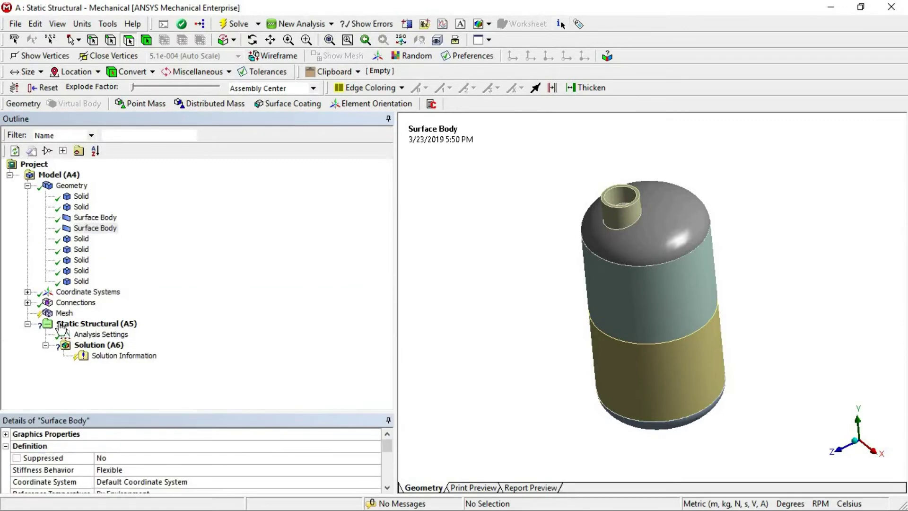
- Clear the cylinder's generated mesh data and generate a fresh mesh
right_click(64, 315)
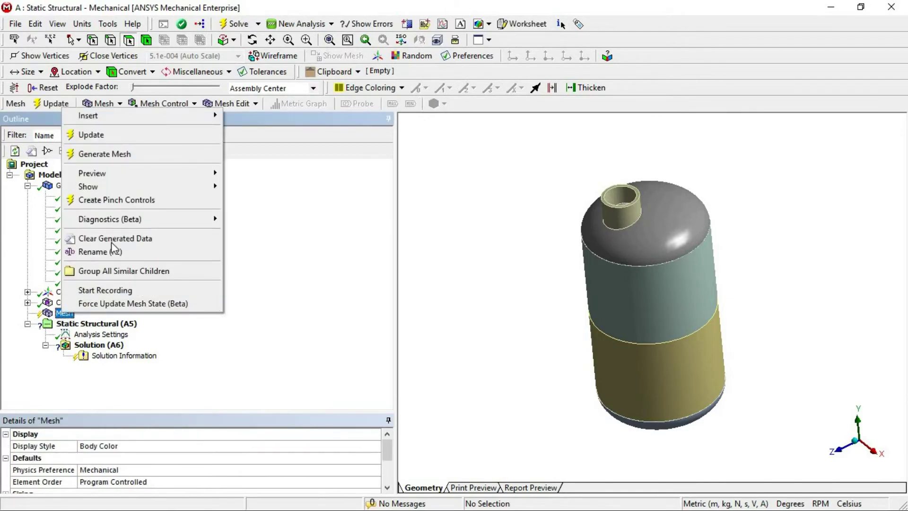
click(113, 238)
click(496, 310)
right_click(64, 313)
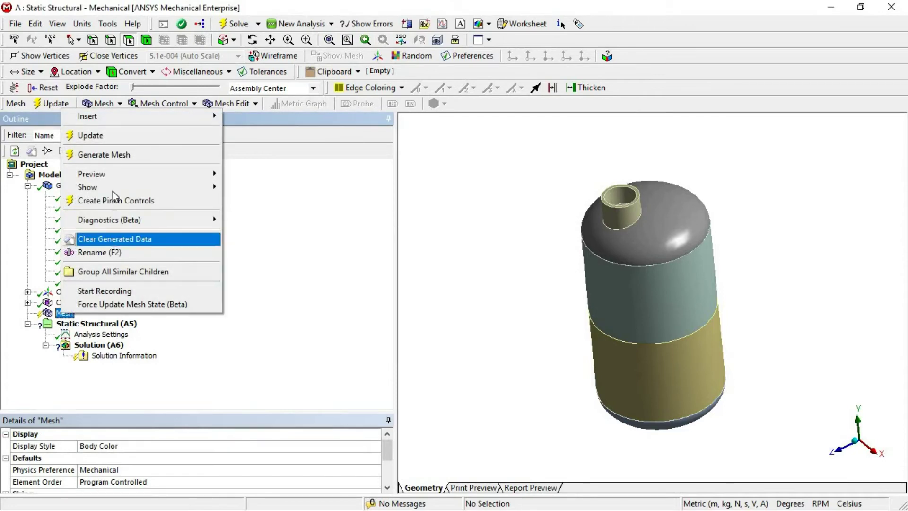
click(104, 155)
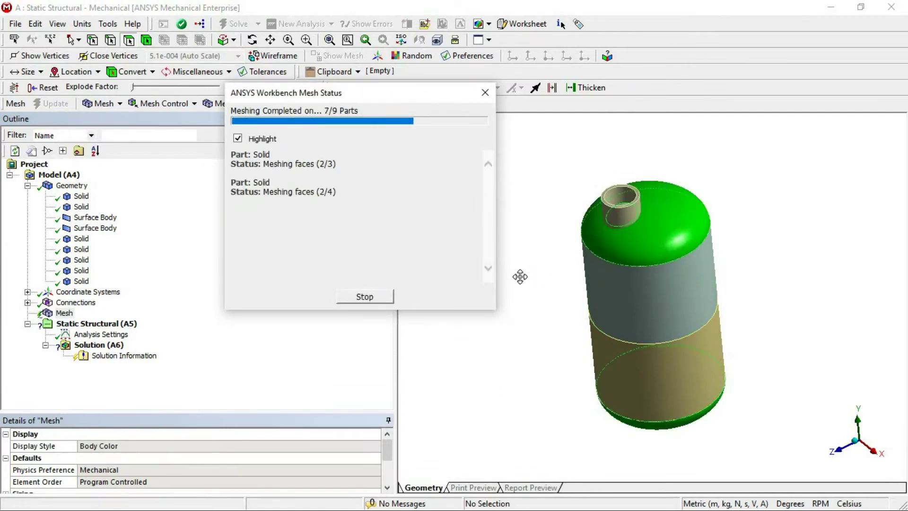
middle_drag(551, 335, 568, 256)
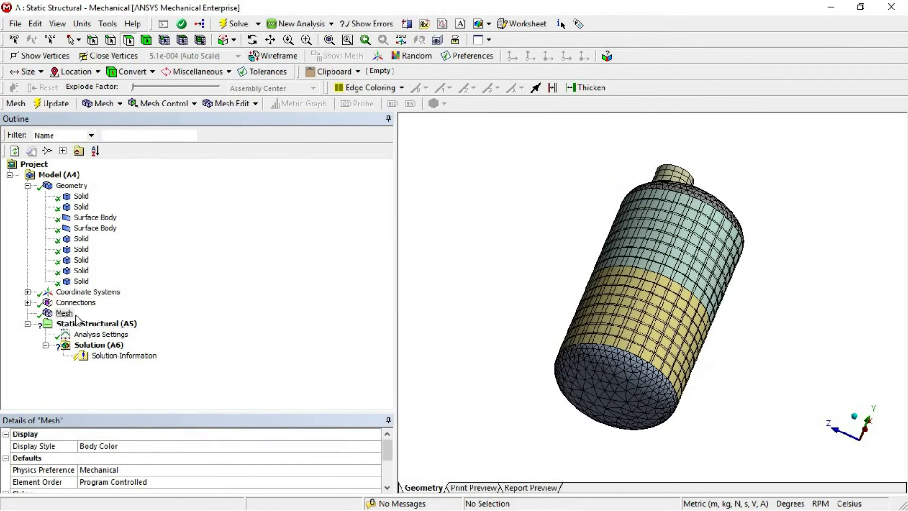
middle_click(477, 292)
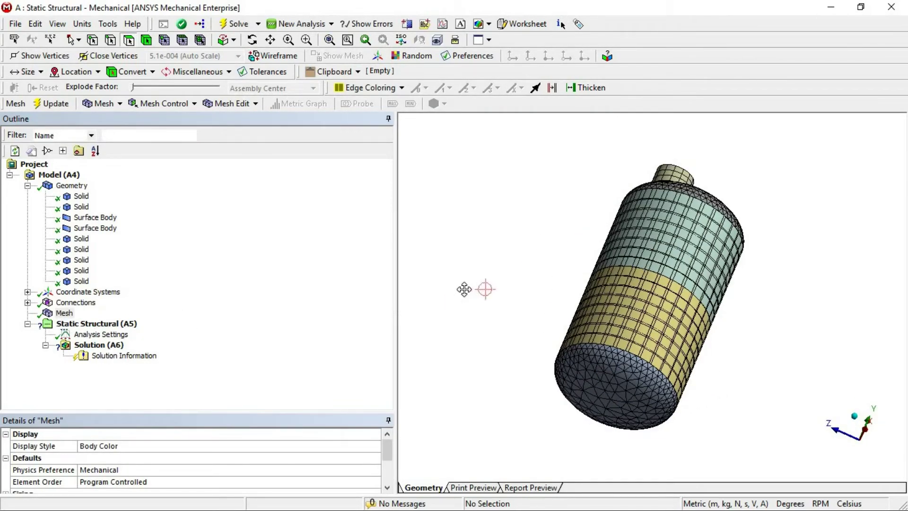
- Hide and re-show both surface bodies, then select all 28 faces of the model
click(97, 218)
shift+click(108, 228)
right_click(109, 228)
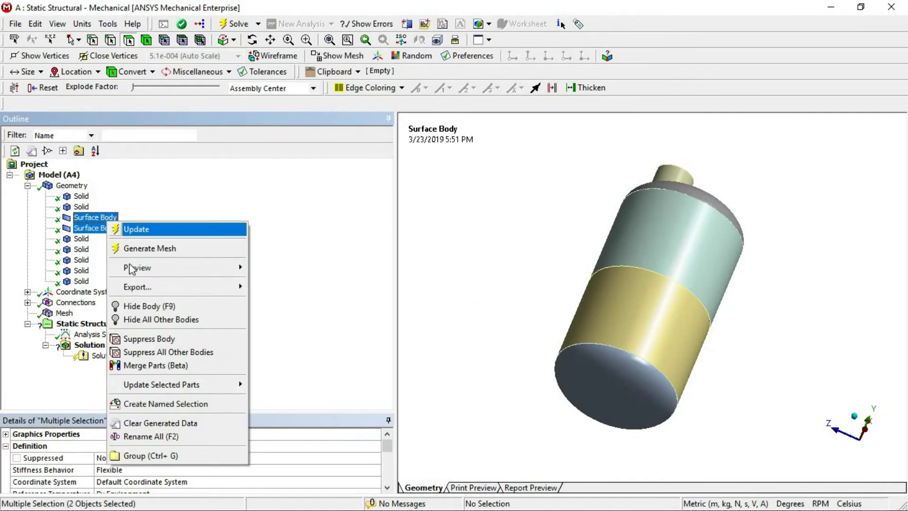
click(138, 304)
click(64, 312)
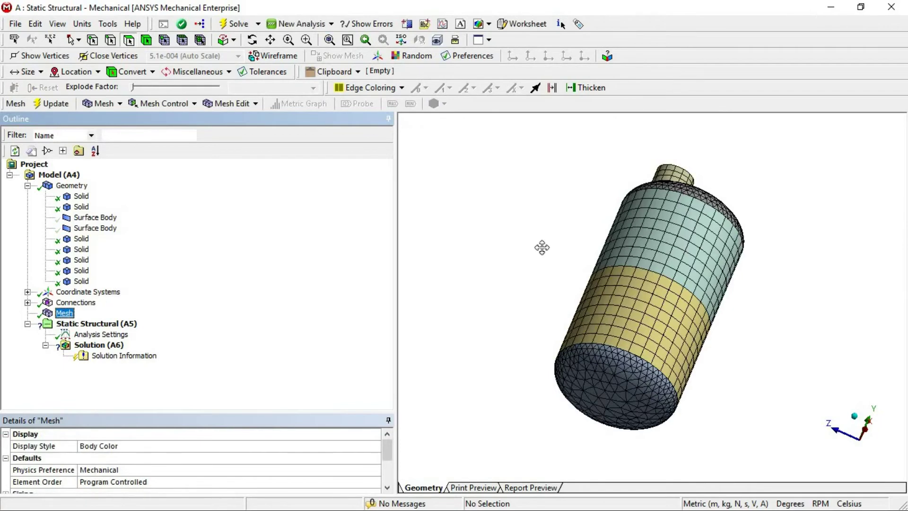
click(101, 228)
shift+click(100, 217)
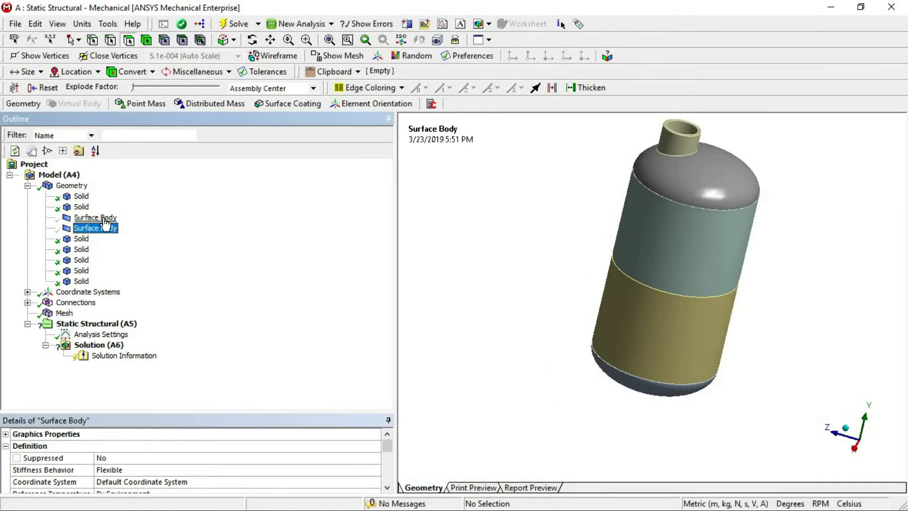
right_click(105, 218)
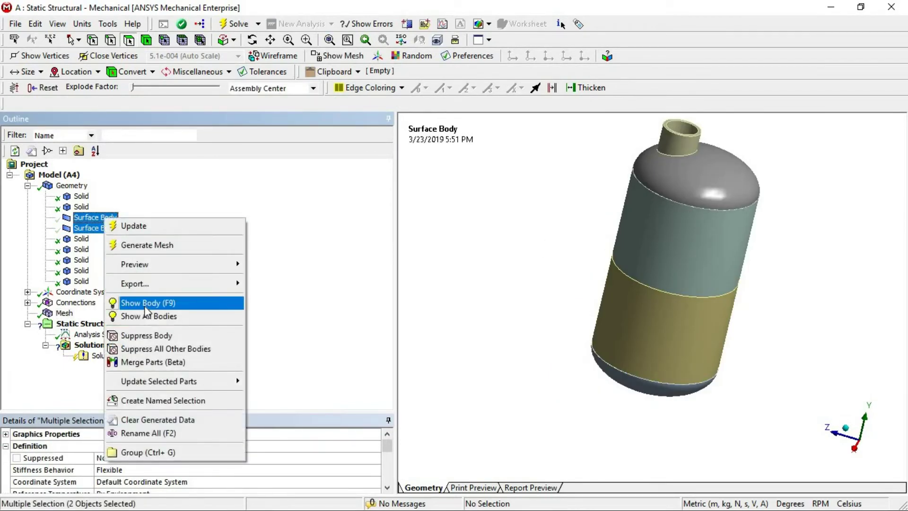
click(146, 306)
right_click(471, 250)
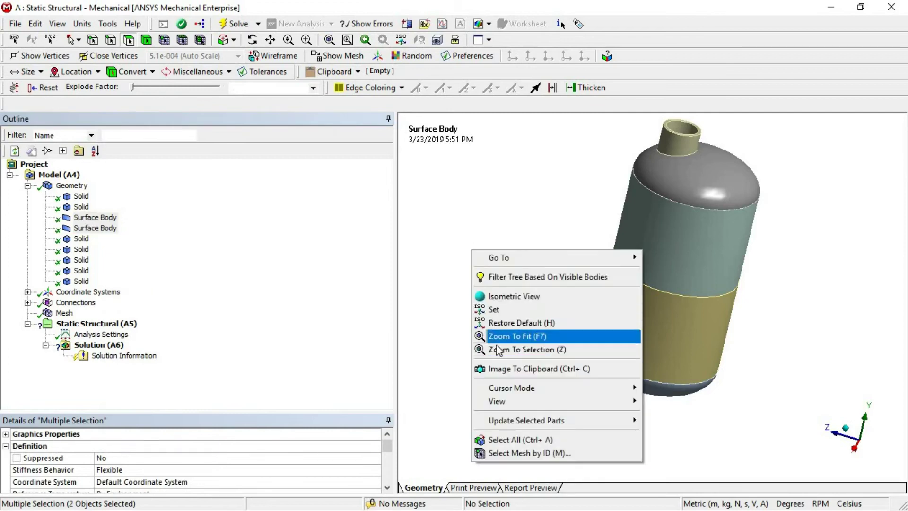
click(502, 439)
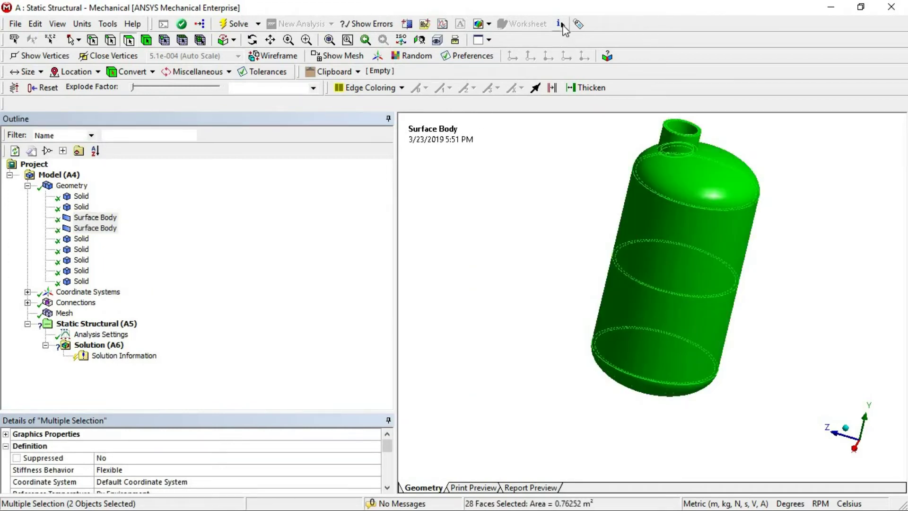
- Open the Selection Information table as a floating, enlarged panel
click(561, 25)
drag(213, 354, 473, 219)
double_click(473, 220)
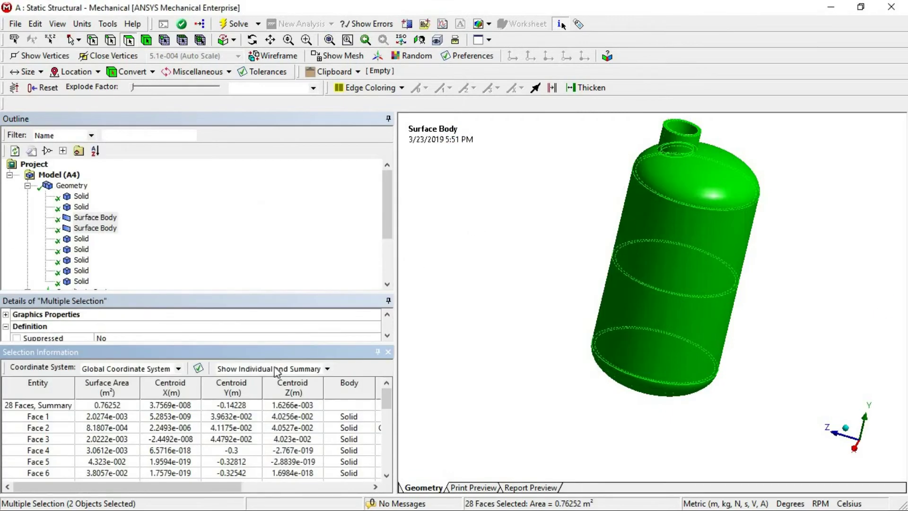
double_click(280, 350)
drag(513, 368, 513, 492)
drag(473, 223, 404, 146)
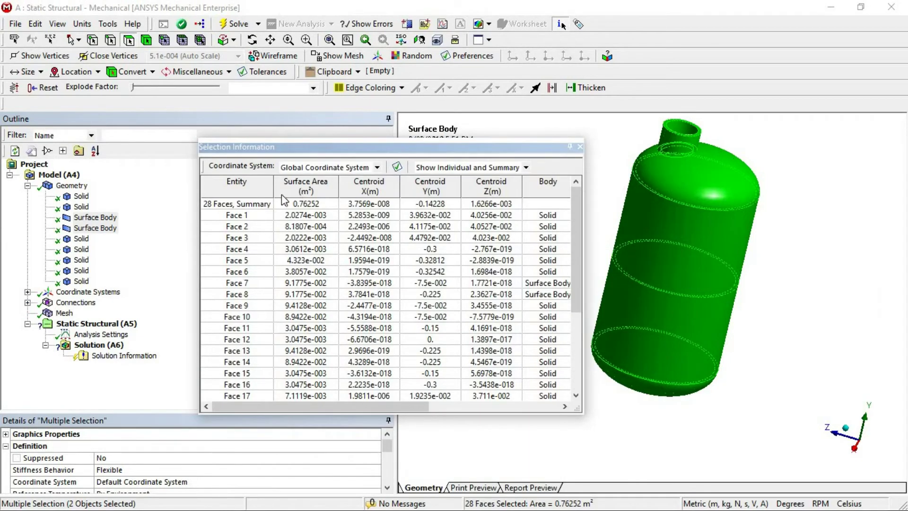
- Read the 28-face summary: area 0.76252 m², centroid X 3.7569e-008, Y -0.14228, Z 1.6266e-003 m
click(318, 206)
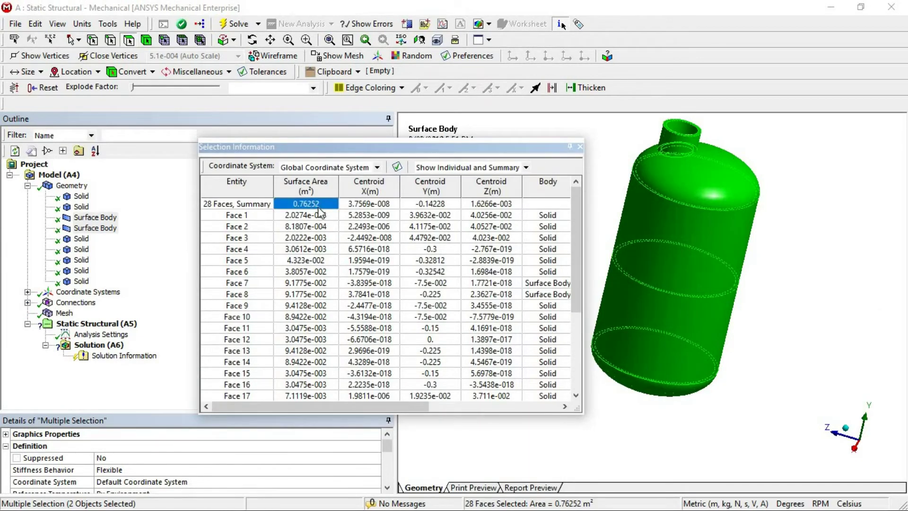
click(376, 205)
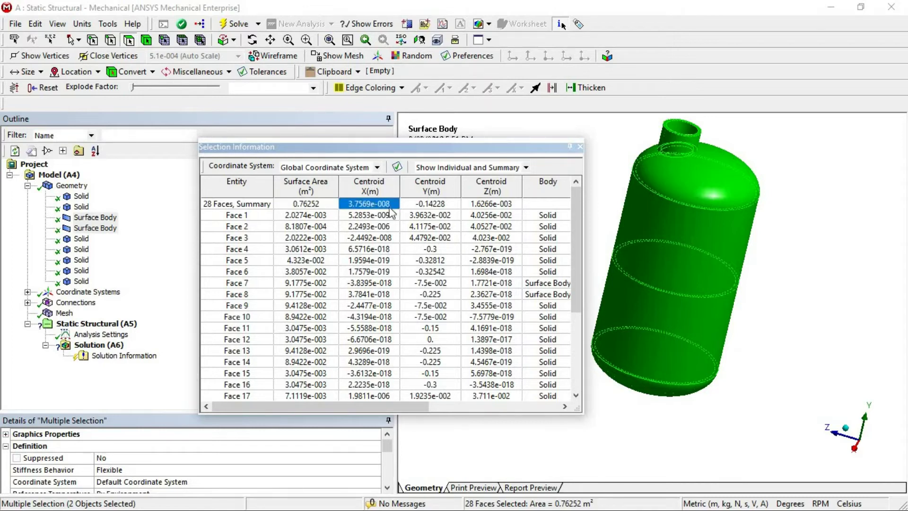
click(442, 204)
click(492, 206)
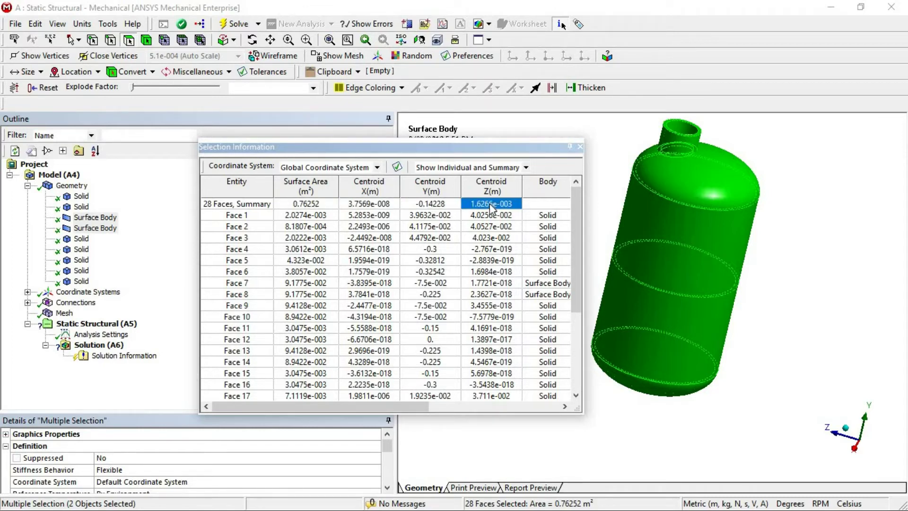
drag(400, 406, 562, 420)
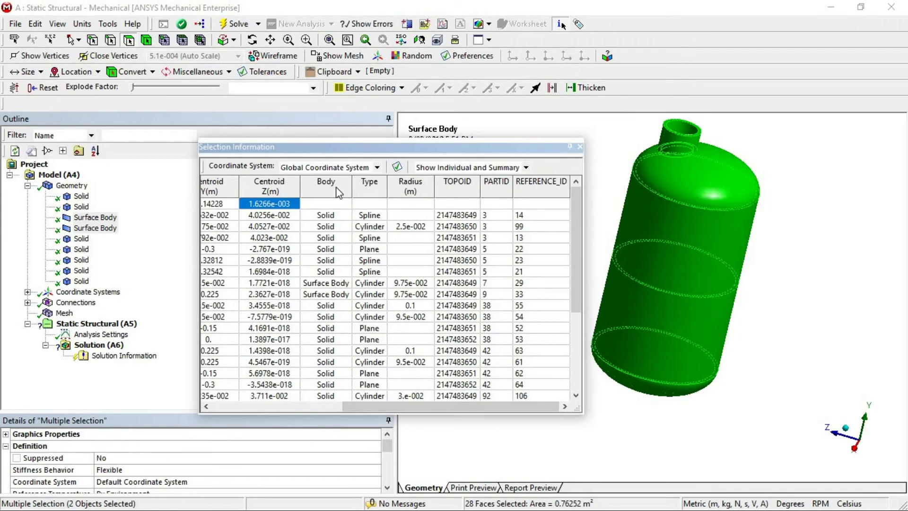
drag(338, 216, 338, 297)
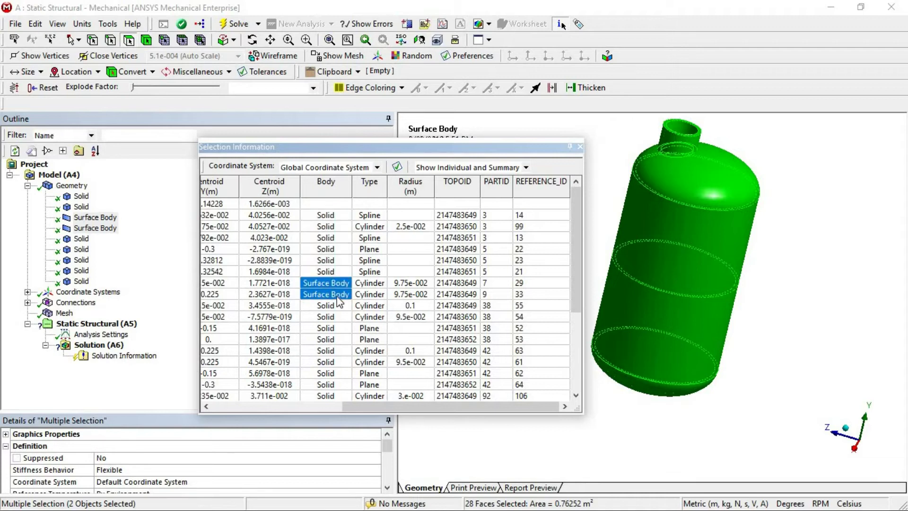
click(374, 216)
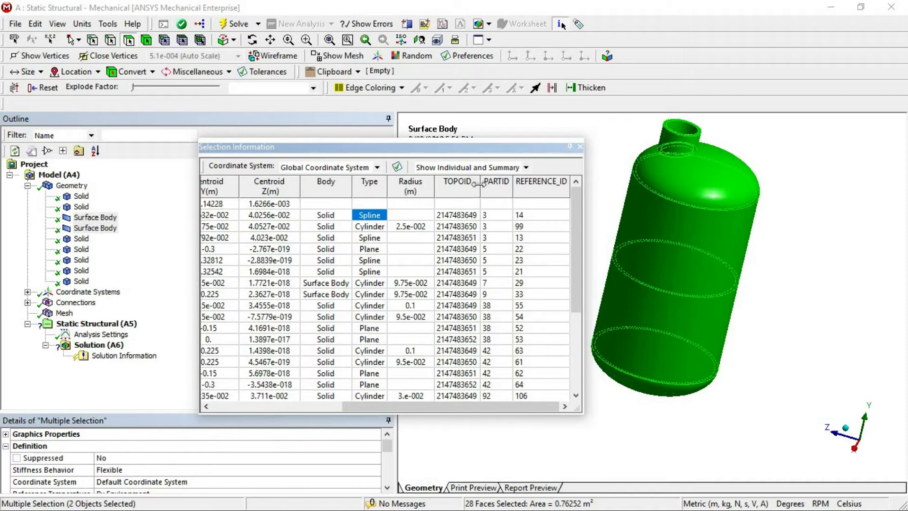
drag(534, 408, 404, 407)
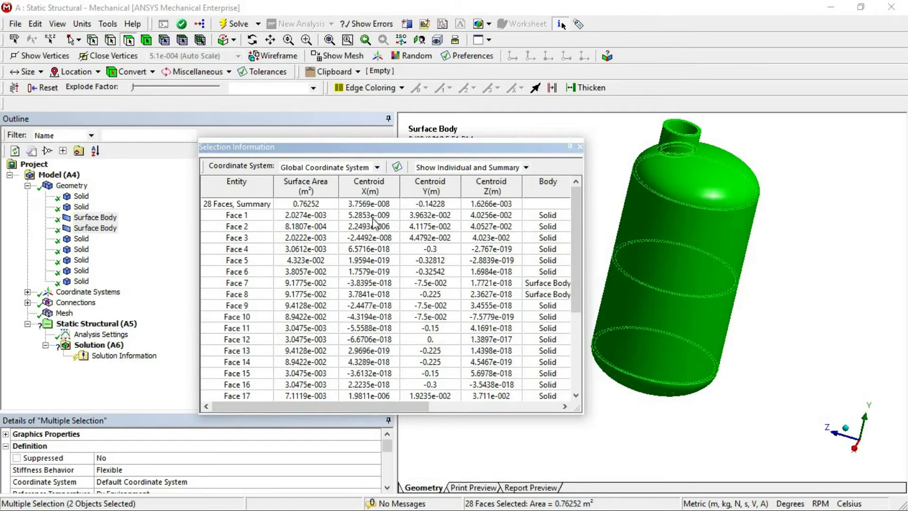
click(607, 190)
- Suppress both surface bodies in the geometry tree
click(111, 229)
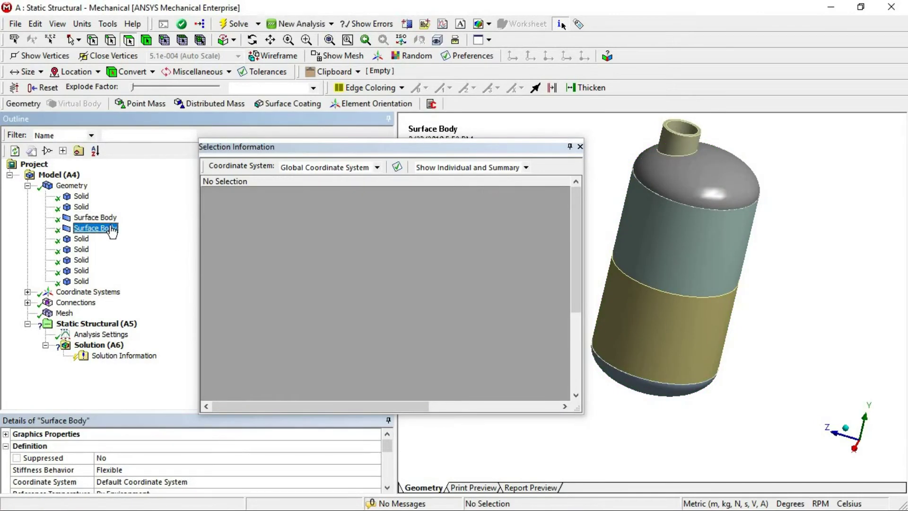
ctrl+click(104, 217)
right_click(113, 225)
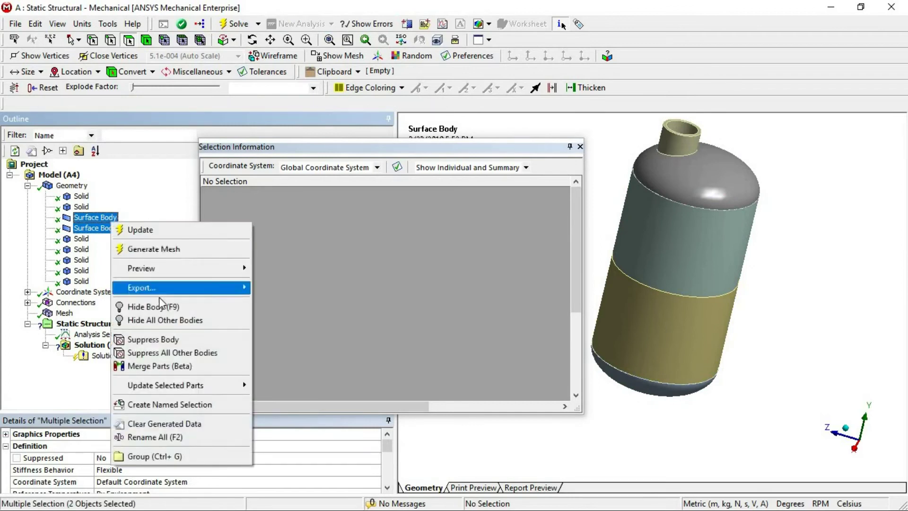
click(161, 340)
- Select all 26 remaining faces, review their 0.57897 m² summary, and close the readout
right_click(611, 160)
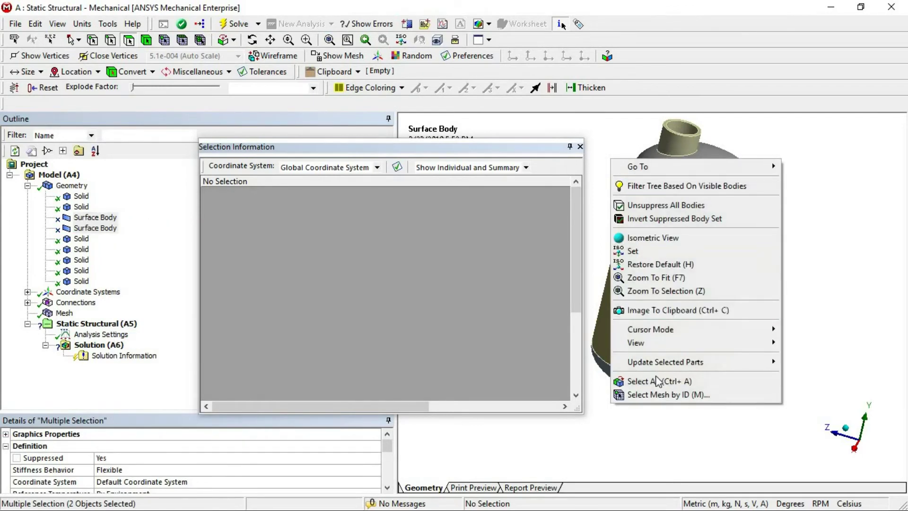
click(572, 127)
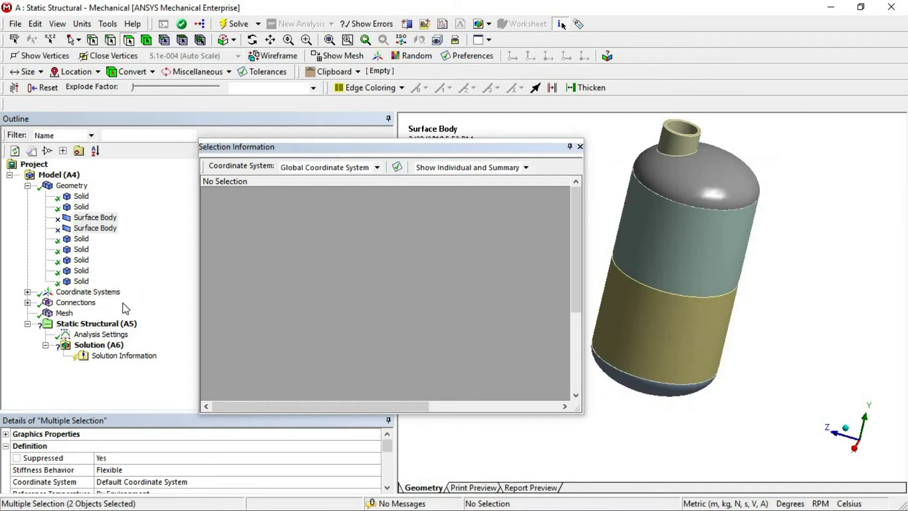
click(81, 281)
right_click(597, 167)
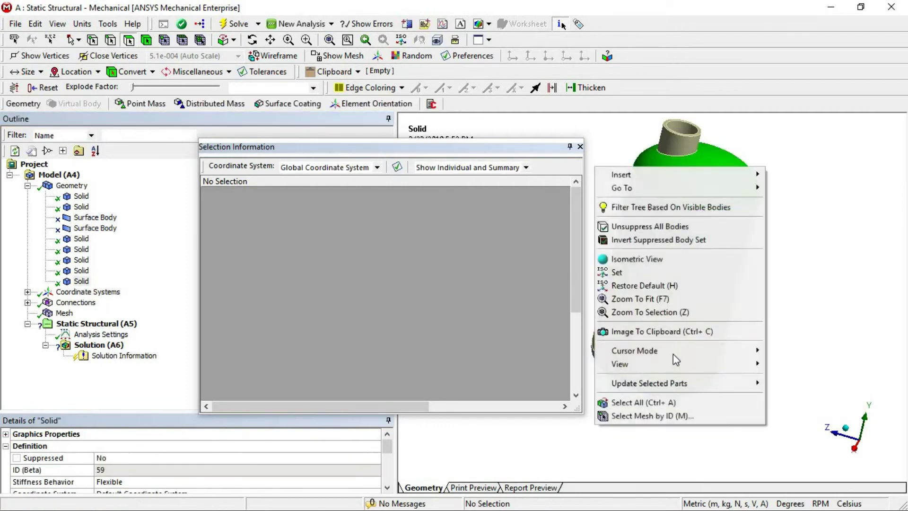
click(638, 402)
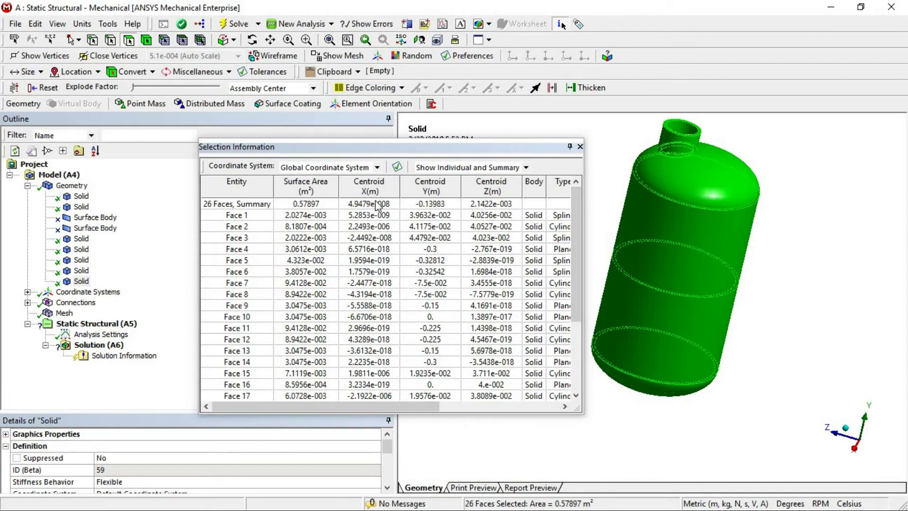
drag(389, 406, 419, 405)
click(581, 147)
click(543, 208)
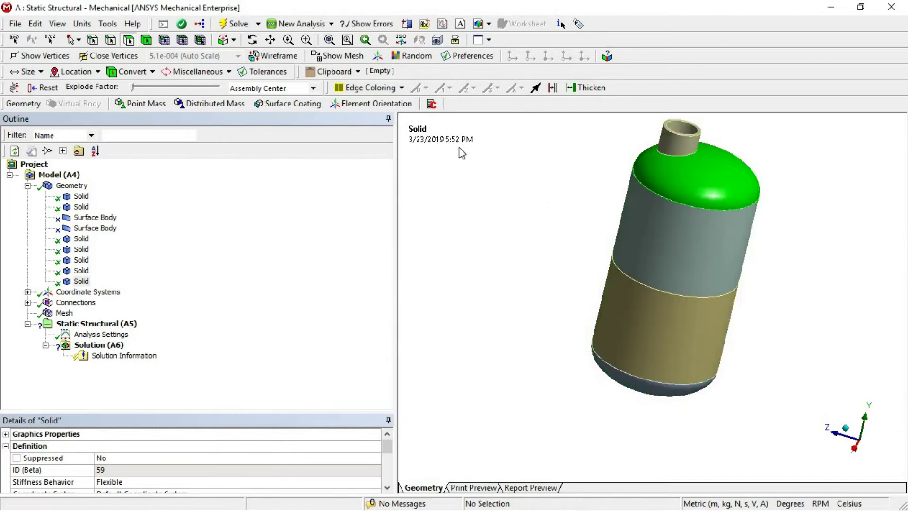
- Hide the view's date and time, then read the all-faces summary centroid and close the readout
right_click(453, 142)
click(487, 148)
right_click(474, 204)
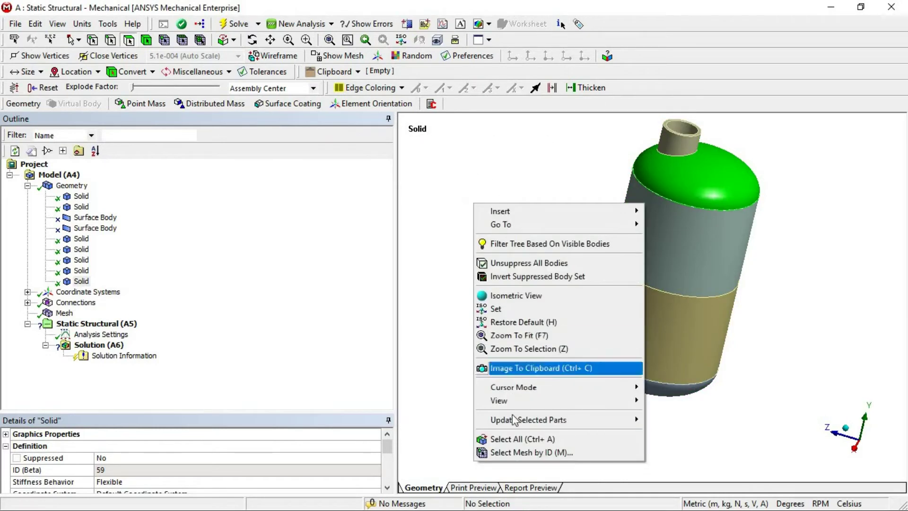
click(516, 438)
click(53, 315)
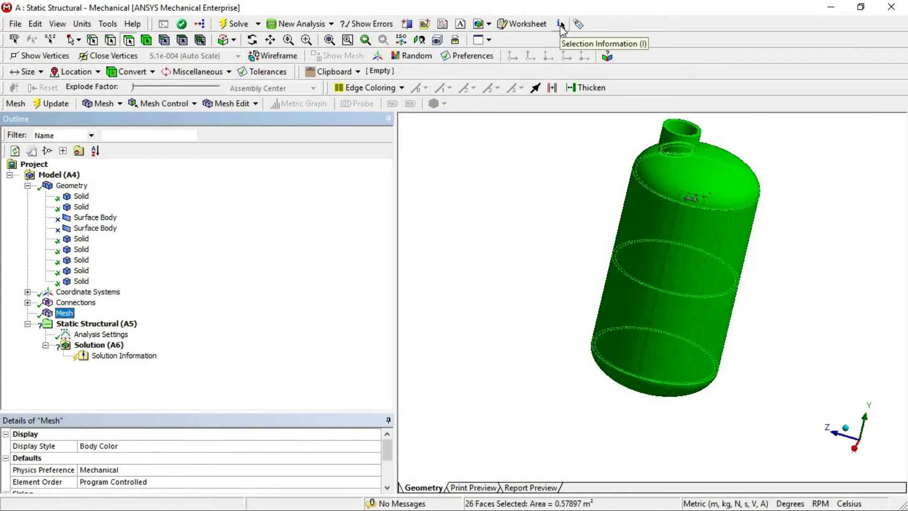
click(561, 25)
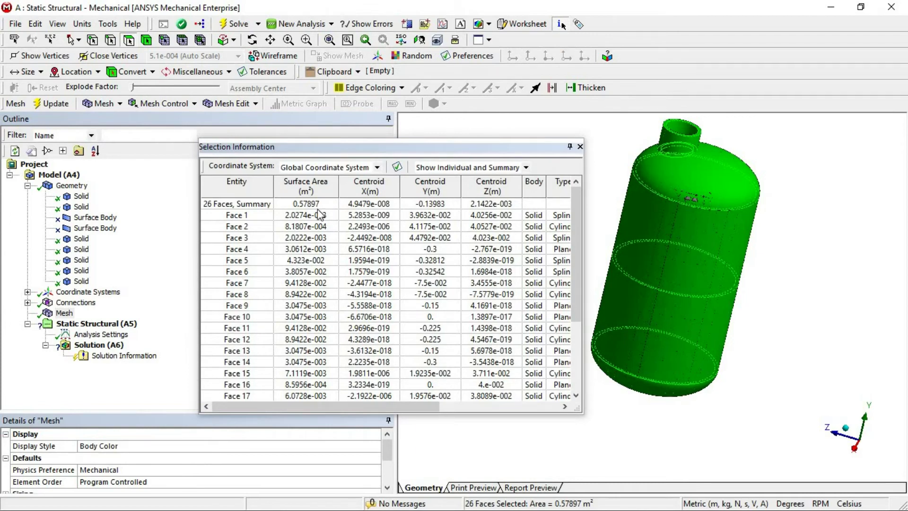
click(369, 205)
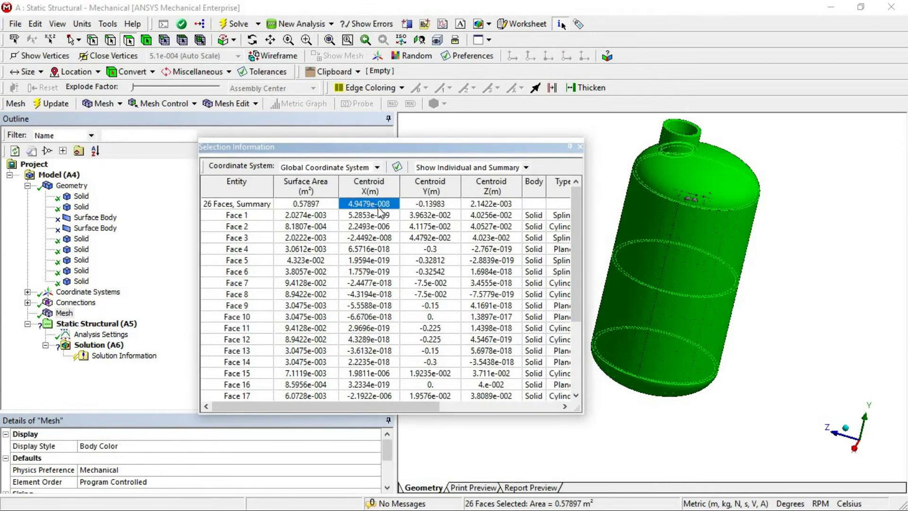
click(427, 205)
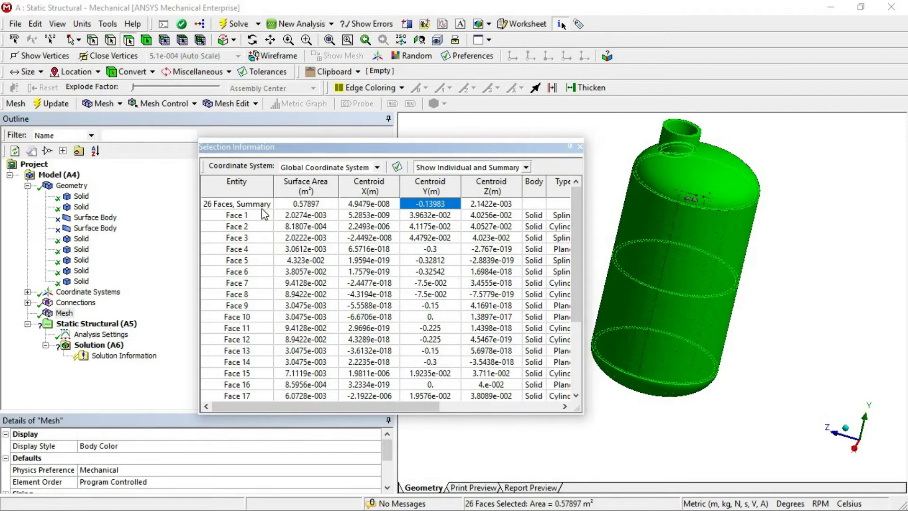
drag(241, 217, 239, 397)
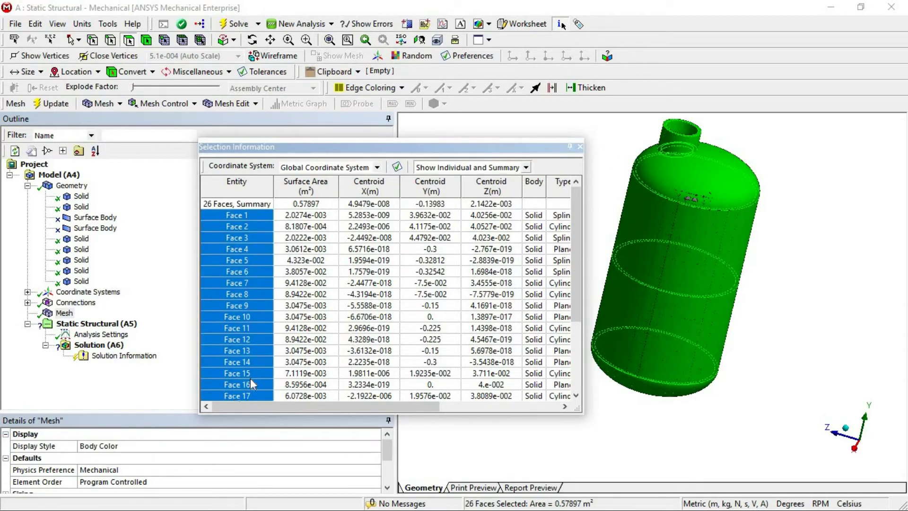
click(581, 148)
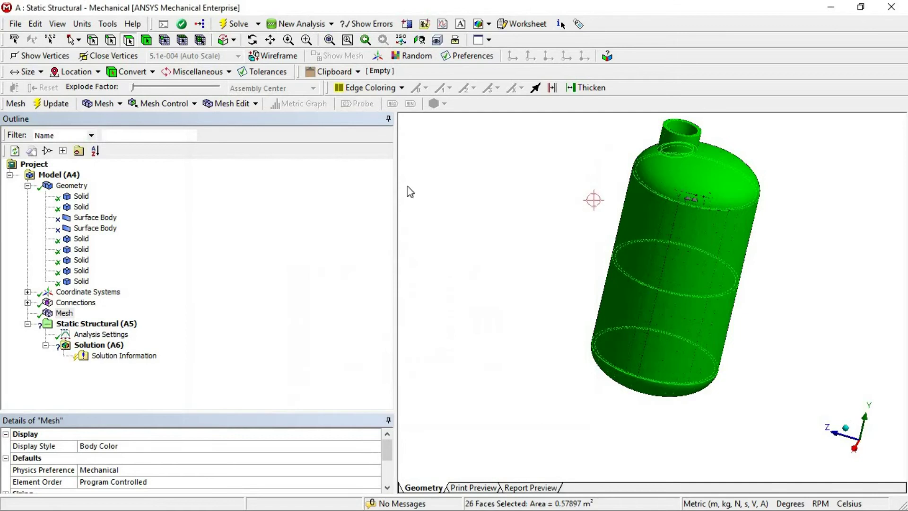
click(593, 199)
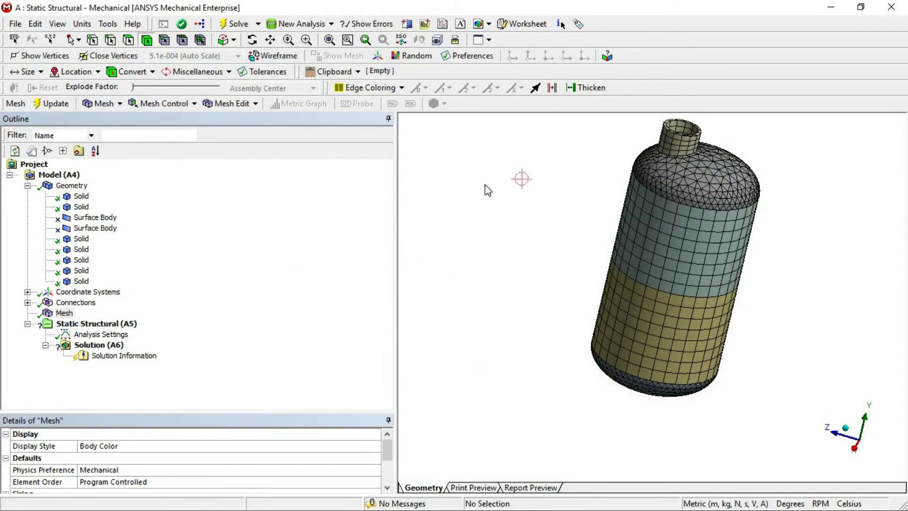
- Select all 7 bodies and read their 3.853 kg mass and centroid Y -0.14118 m
right_click(487, 184)
click(575, 458)
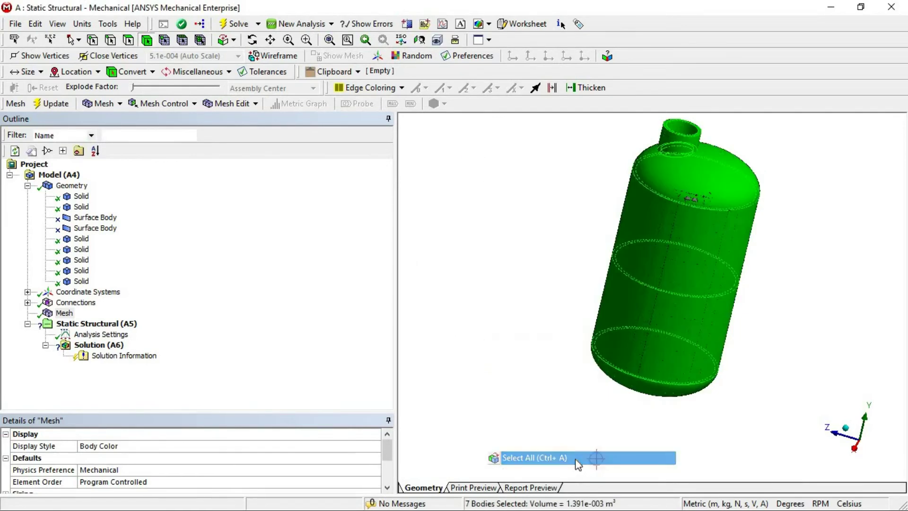
click(561, 26)
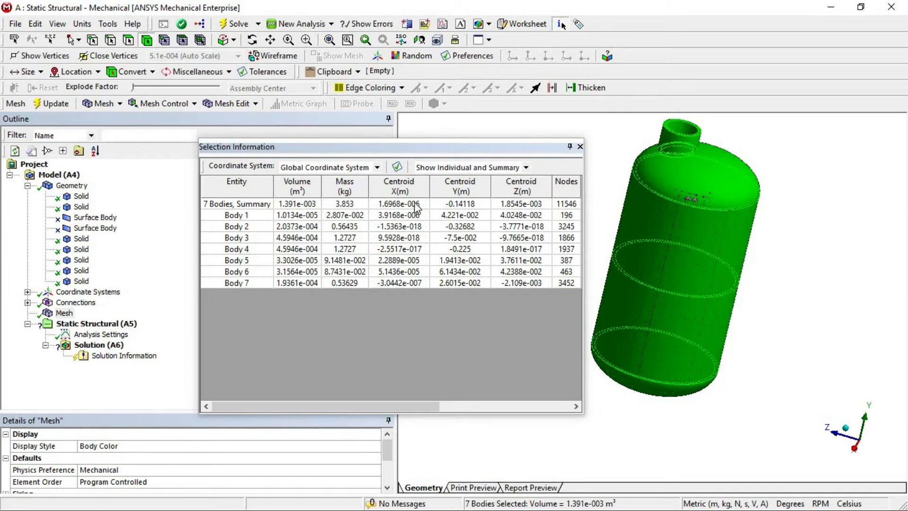
click(462, 206)
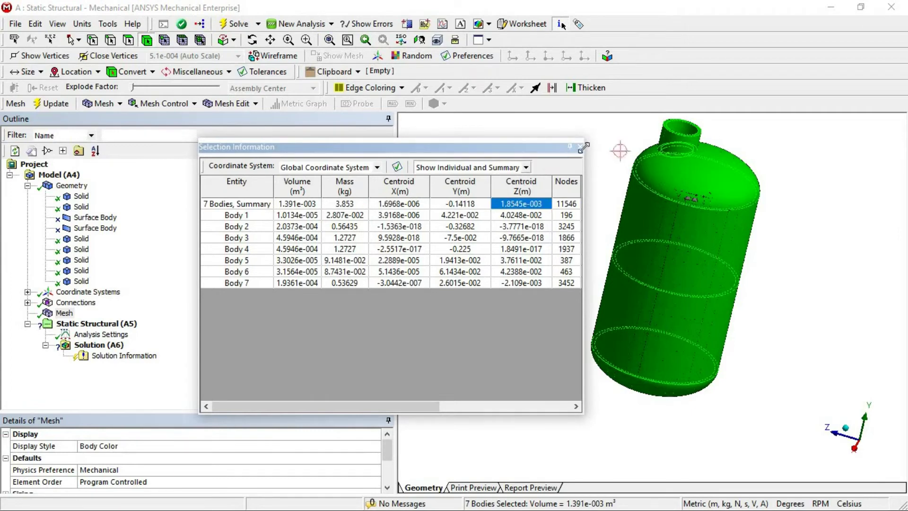
click(580, 147)
click(597, 211)
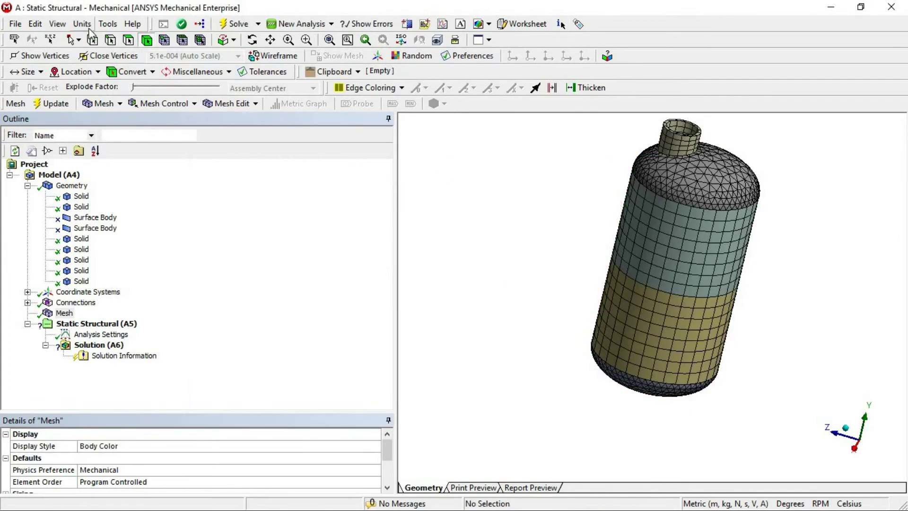
- Switch units to Metric (mm, t, N, s, mV, mA) and show selection data for all 7 bodies
click(82, 24)
click(97, 80)
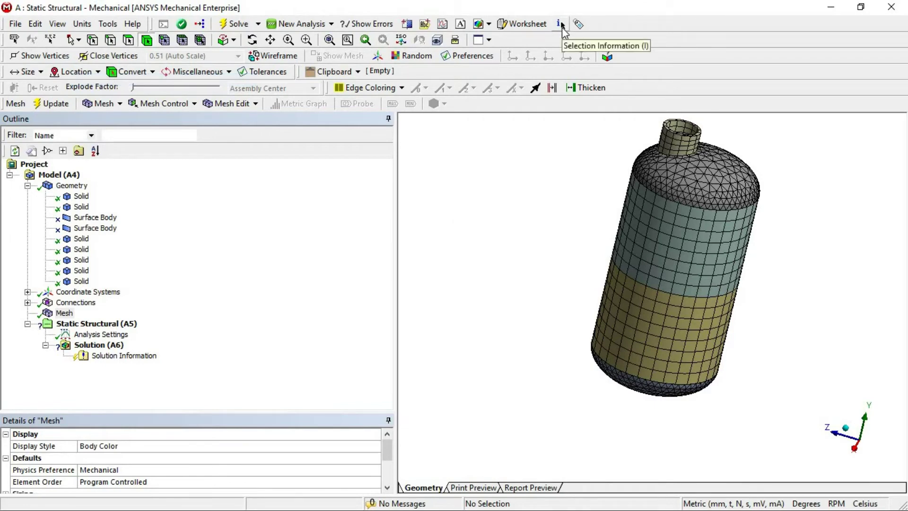
right_click(502, 214)
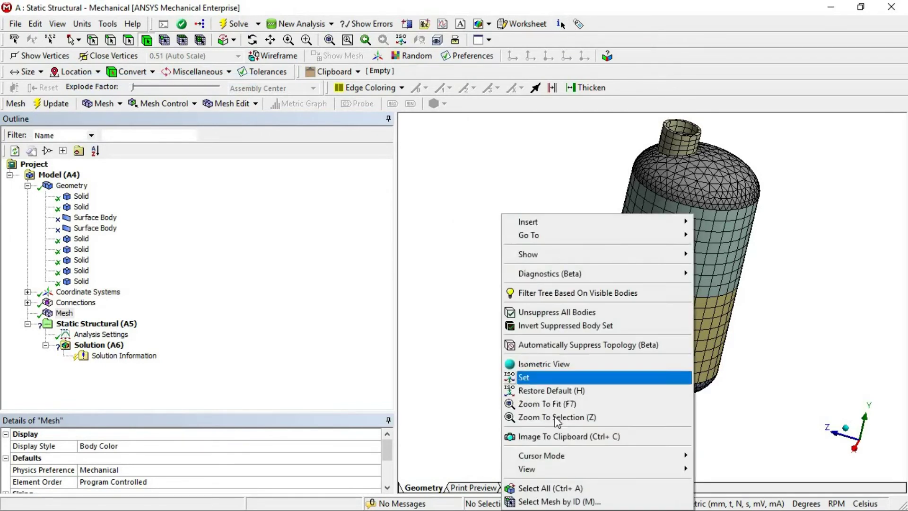
click(540, 492)
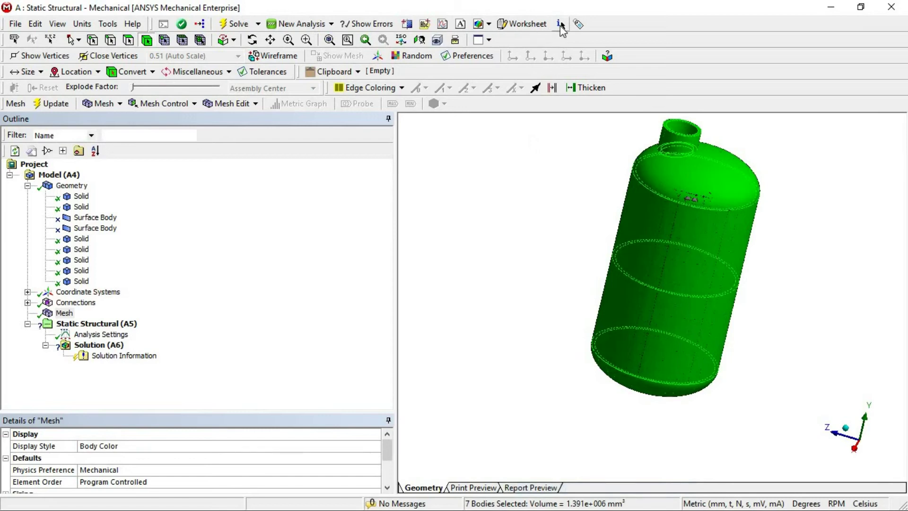
click(561, 24)
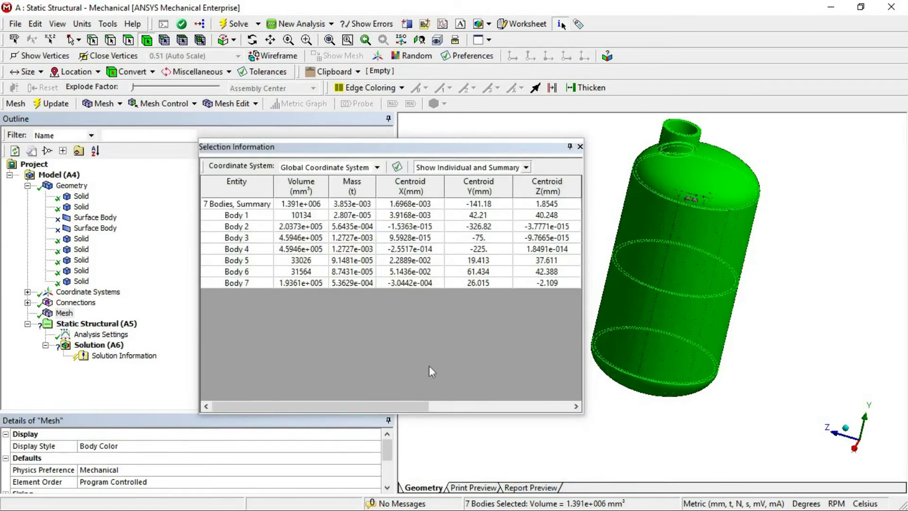
click(412, 208)
click(501, 204)
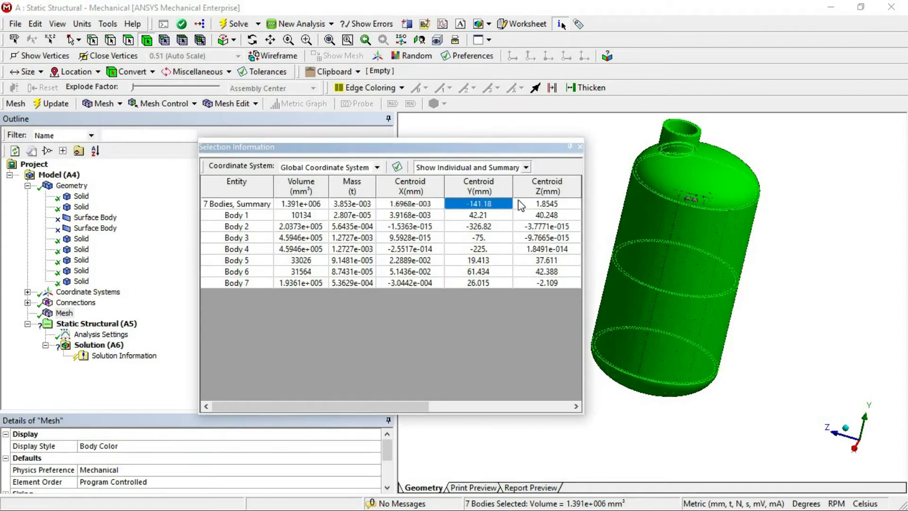
click(538, 203)
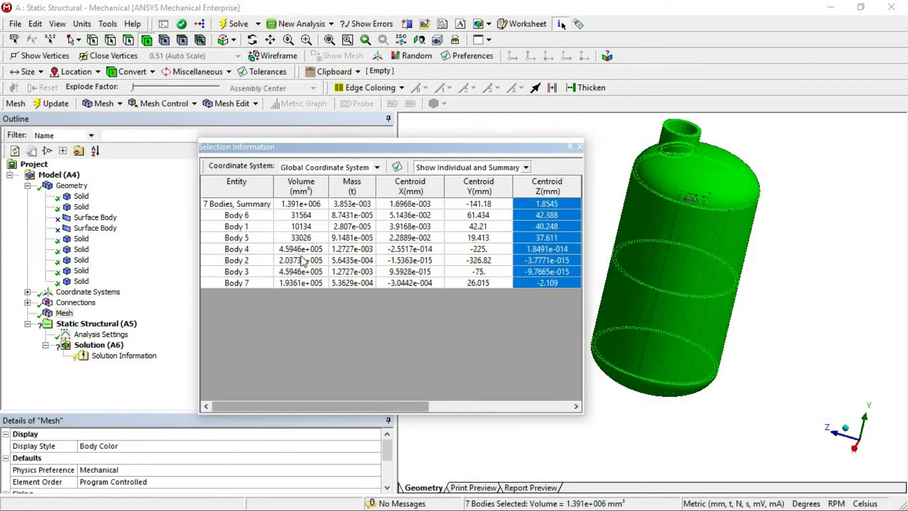
drag(249, 215, 249, 284)
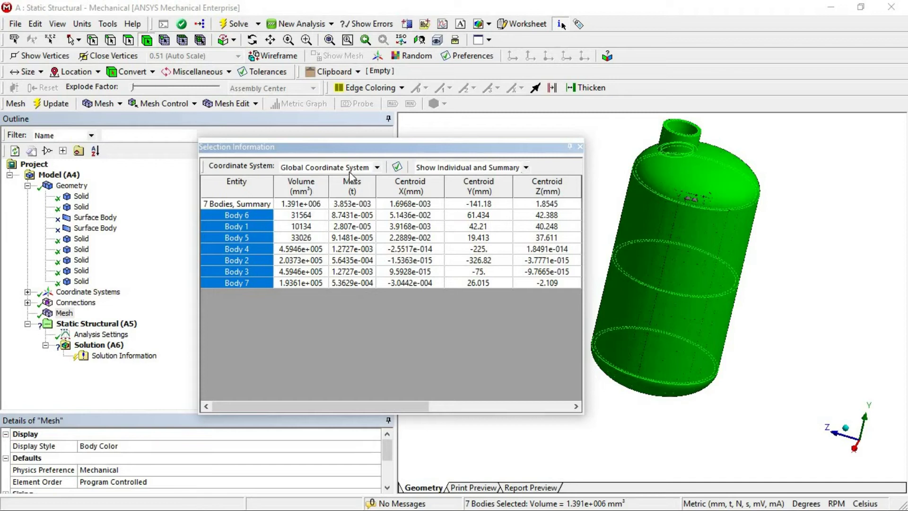
- Show only the summary row in the Global Coordinate System and copy centroid X 1.6968e-003
click(378, 168)
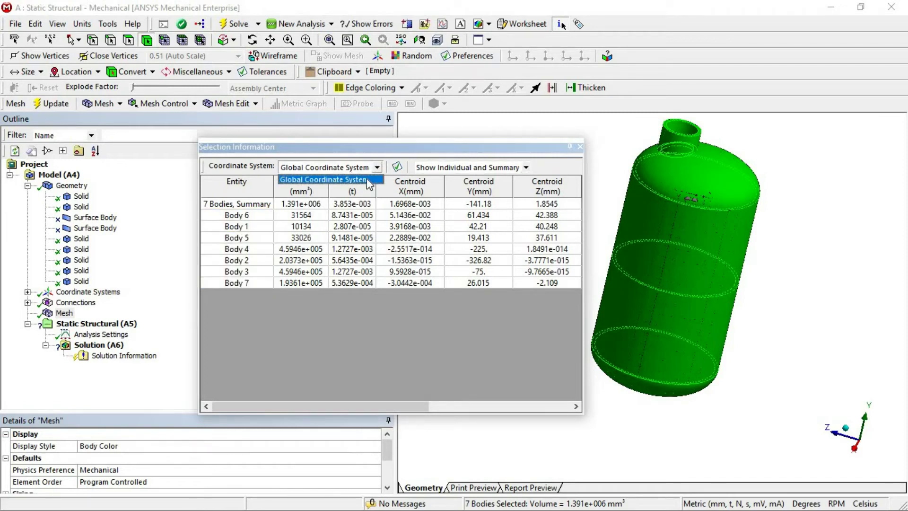
click(368, 181)
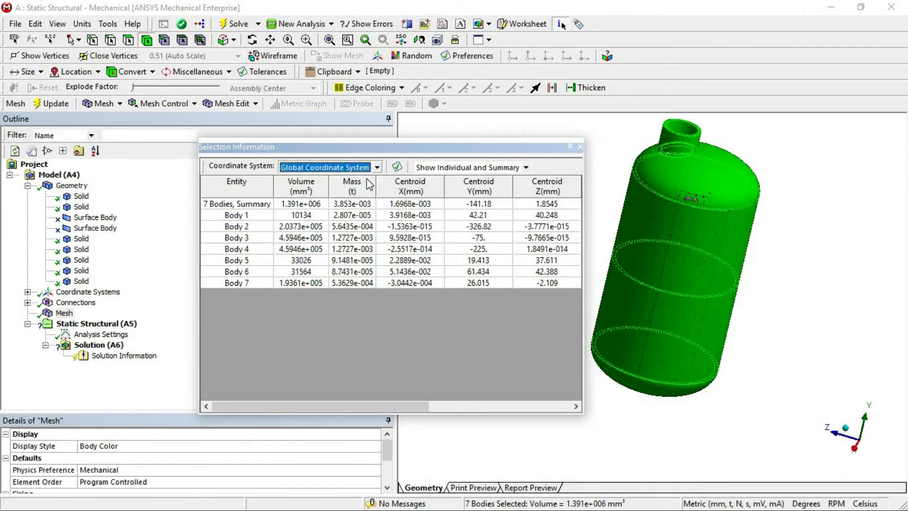
click(526, 168)
click(442, 197)
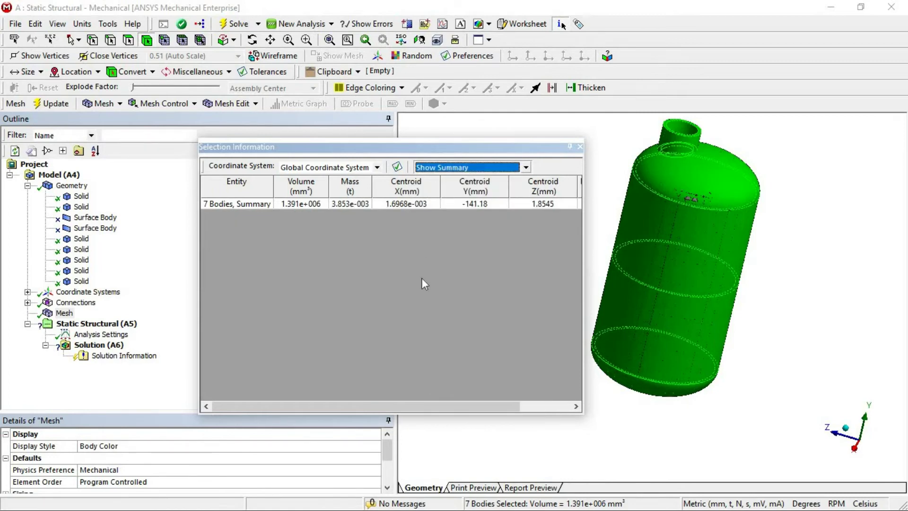
drag(501, 405, 576, 406)
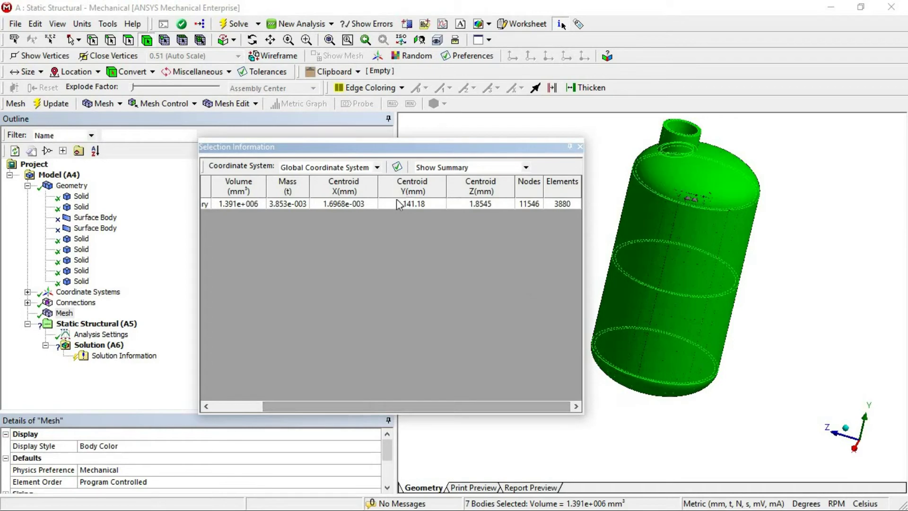
click(364, 204)
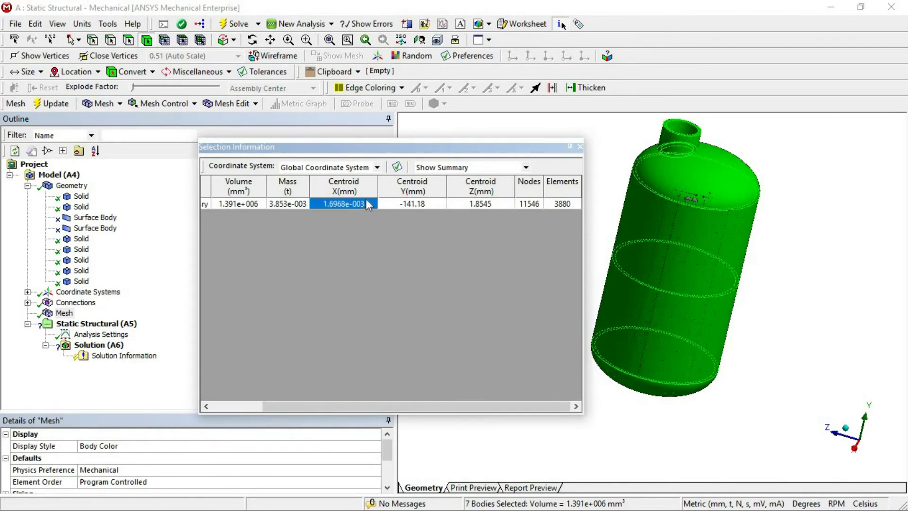
key(alt+Tab)
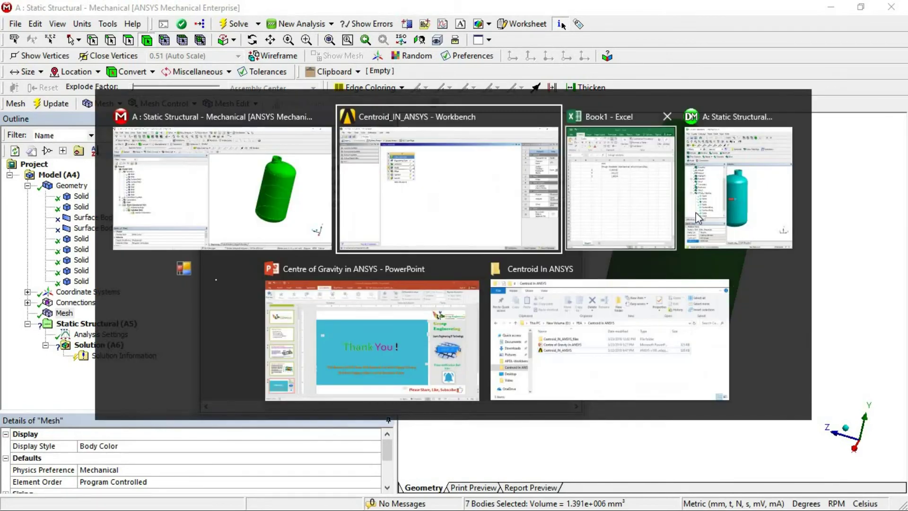
- Paste Mechanical's centroid X and Y into E3:E4, then delete the wrongly formatted values
click(627, 208)
click(240, 178)
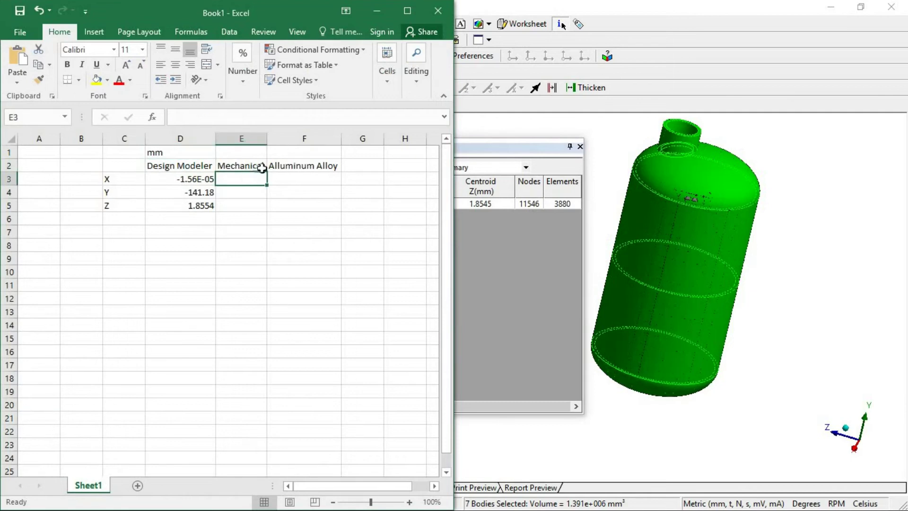
text(1.8545)
click(507, 279)
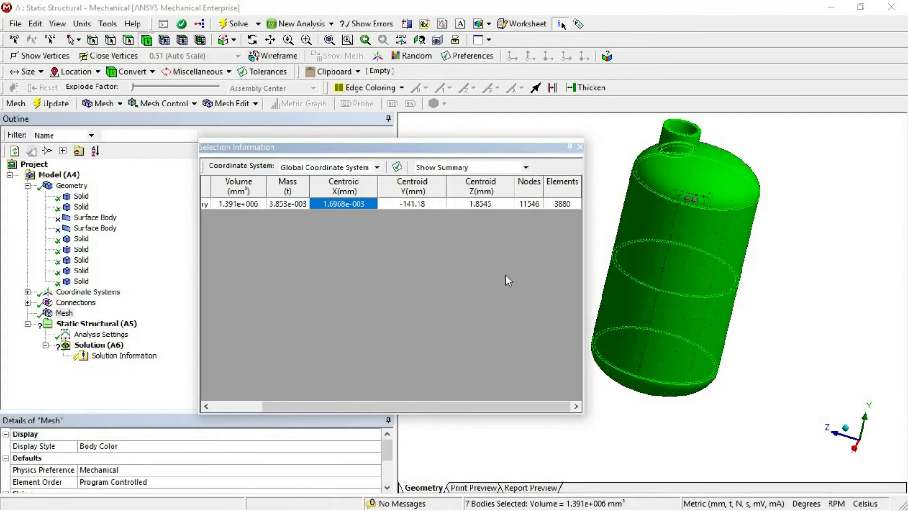
click(419, 203)
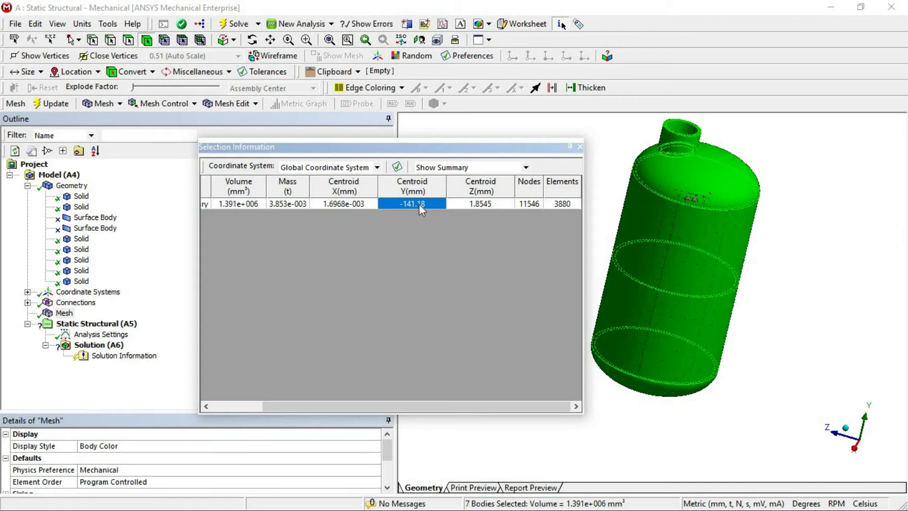
key(alt+Tab)
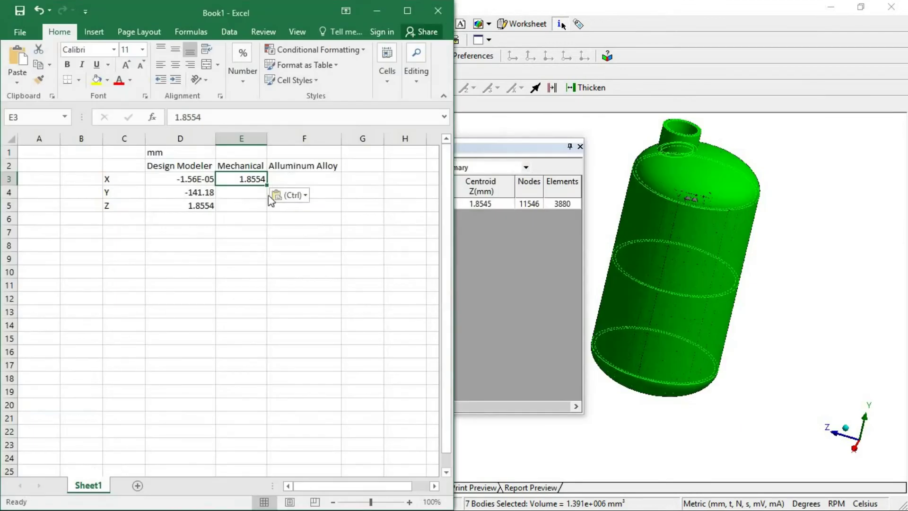
click(246, 192)
text(1.8554)
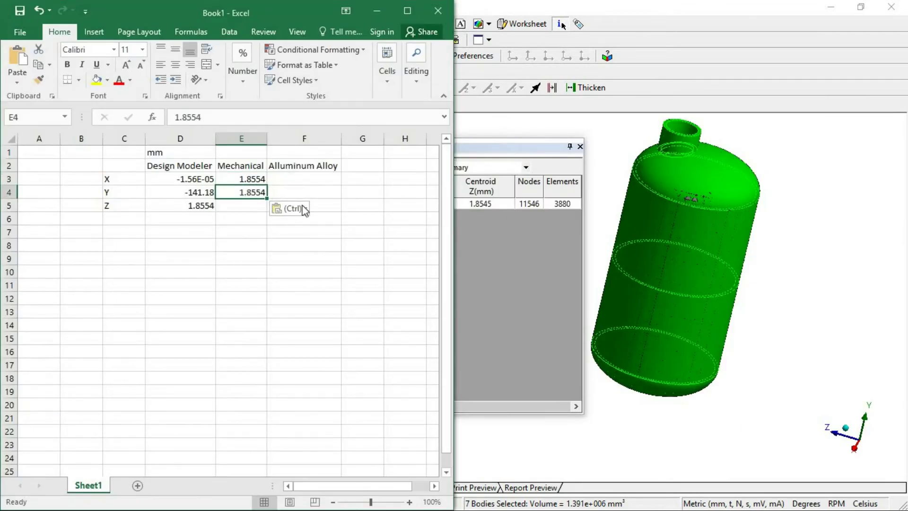
click(294, 208)
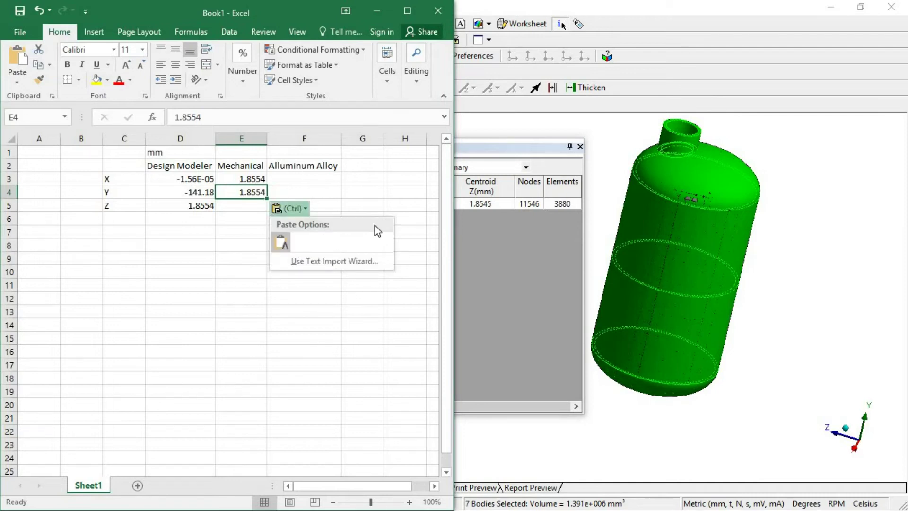
drag(243, 180, 250, 192)
key(Delete)
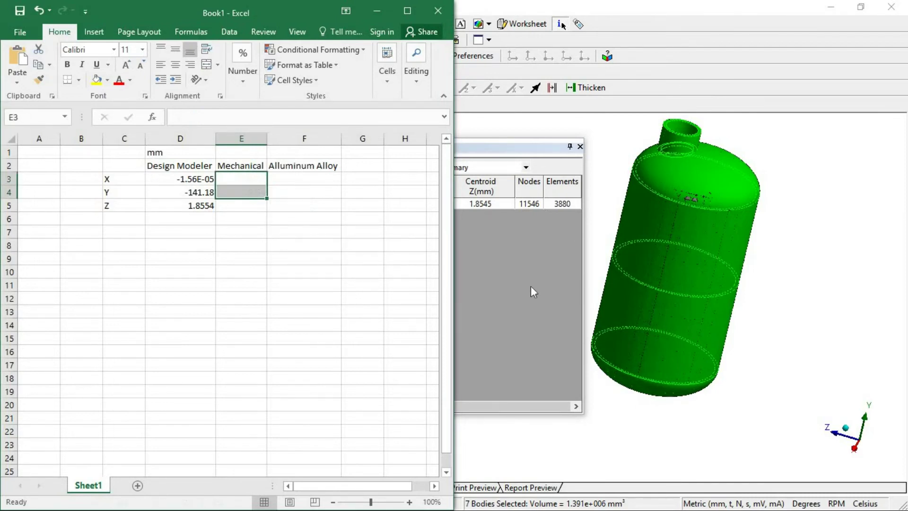
- Copy centroid X 1.6968e-003, abandon a paste special into E3, and test-paste it into E7
click(531, 285)
click(349, 201)
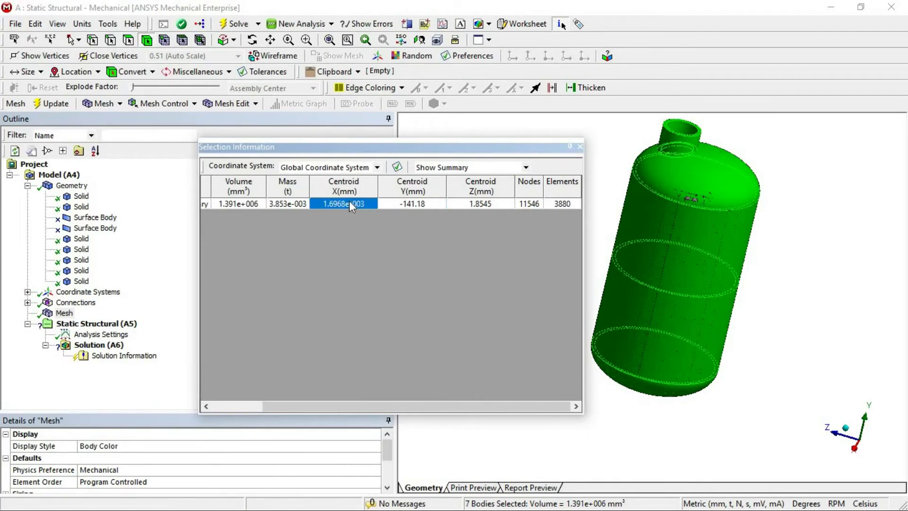
right_click(349, 201)
click(376, 249)
key(alt+Tab)
click(243, 181)
right_click(246, 181)
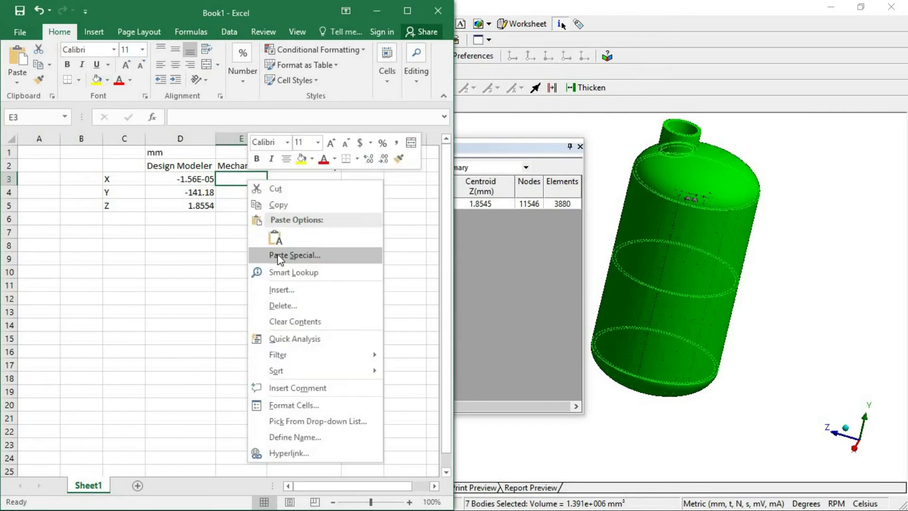
click(278, 256)
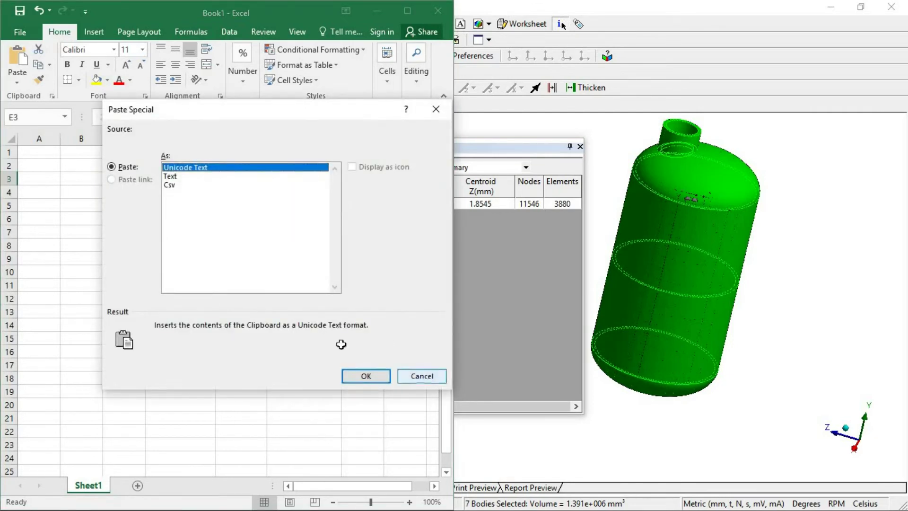
key(Escape)
click(260, 299)
click(246, 229)
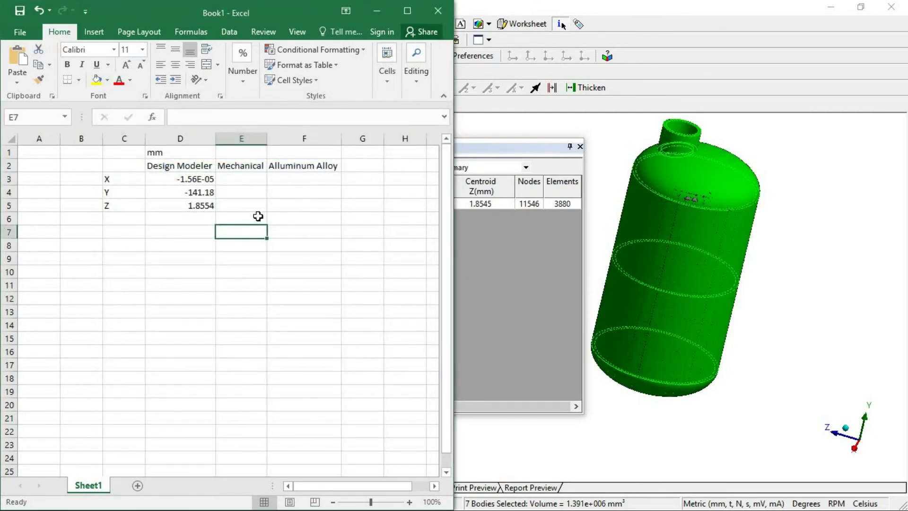
key(ctrl+v)
- Test-paste the centroid Y value -141.18 into E8
click(478, 265)
click(421, 205)
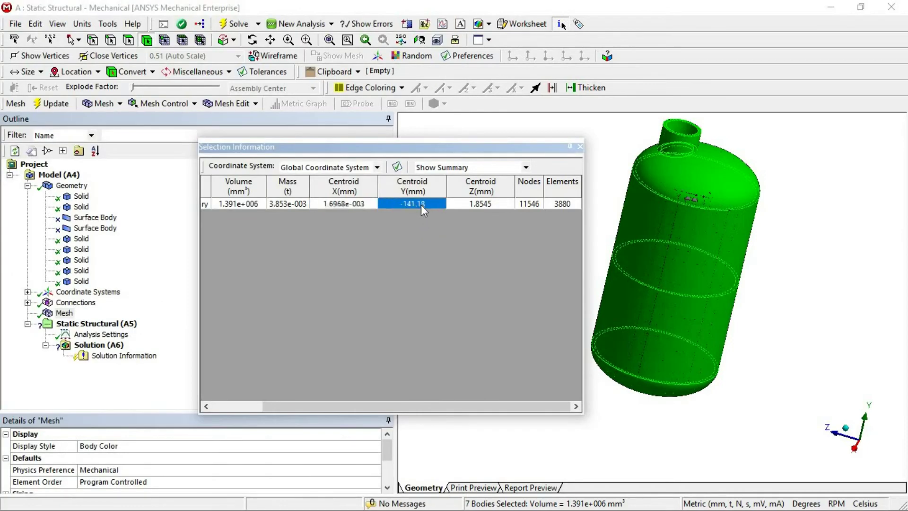
key(alt+Tab)
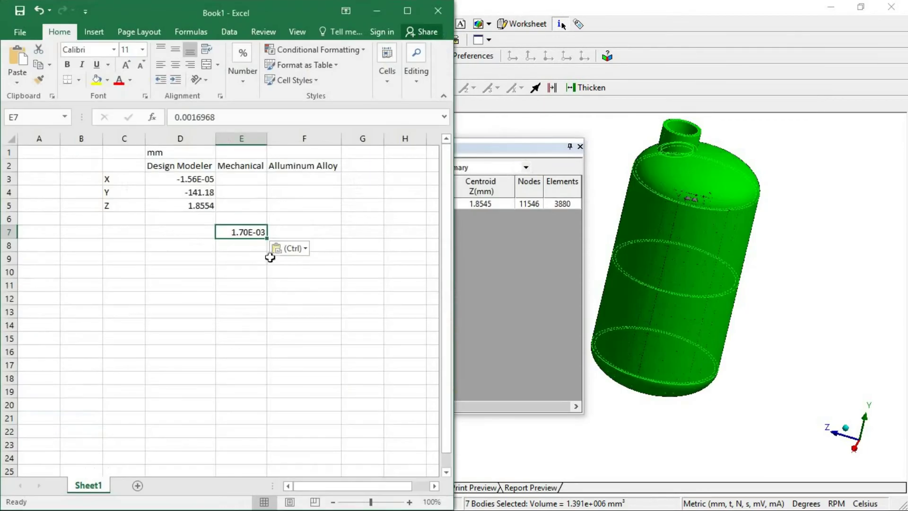
click(255, 246)
key(ctrl+v)
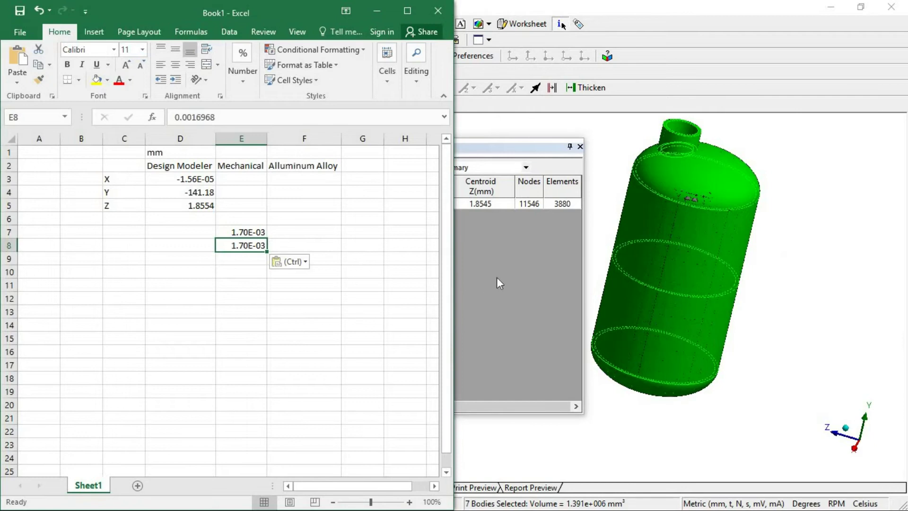
click(291, 265)
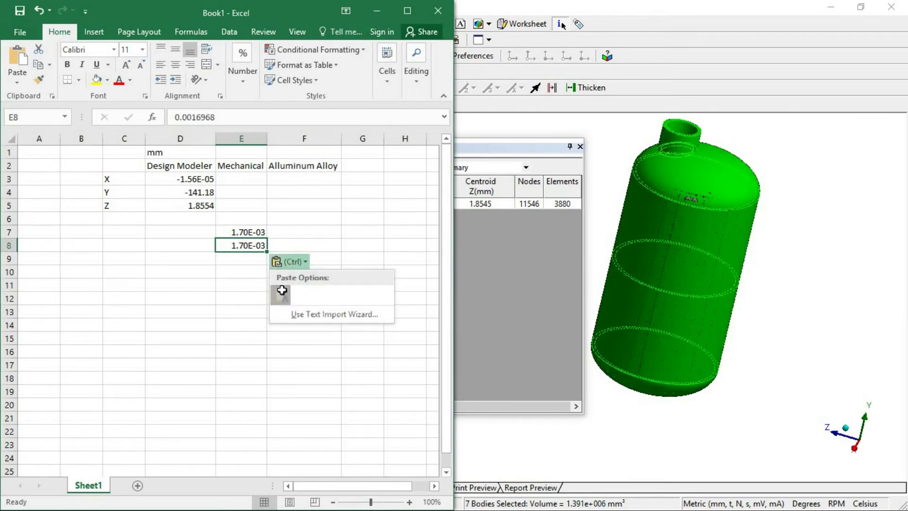
click(283, 293)
- Move Mechanical's readout panel aside and delete the test values in E7:E8
click(304, 232)
drag(521, 147, 786, 138)
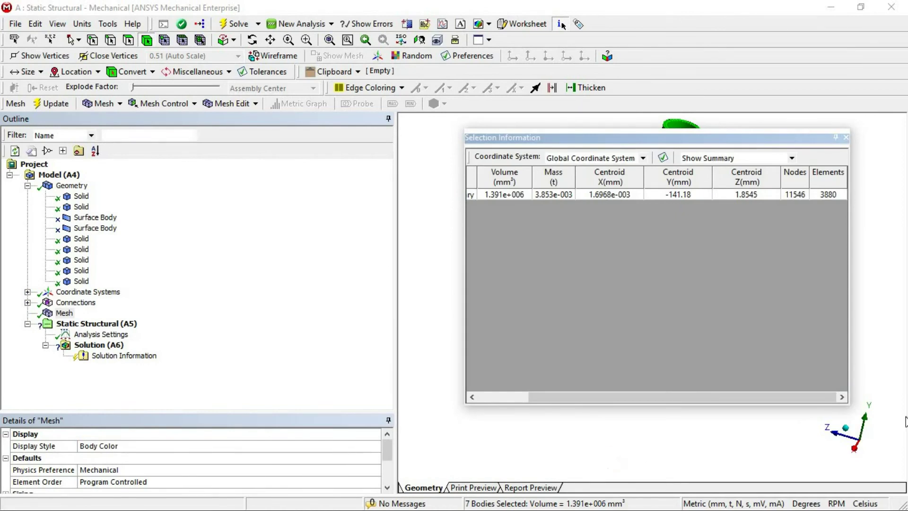
key(alt+Tab)
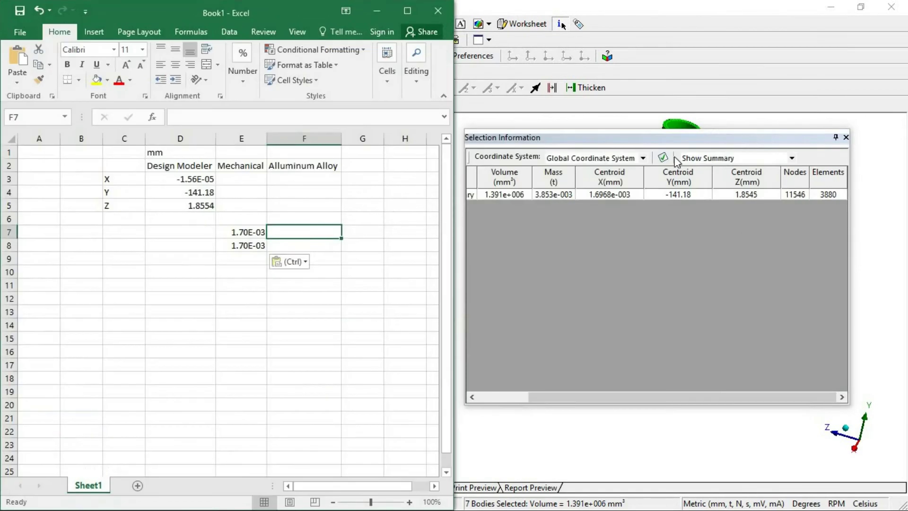
click(185, 299)
drag(256, 233, 257, 245)
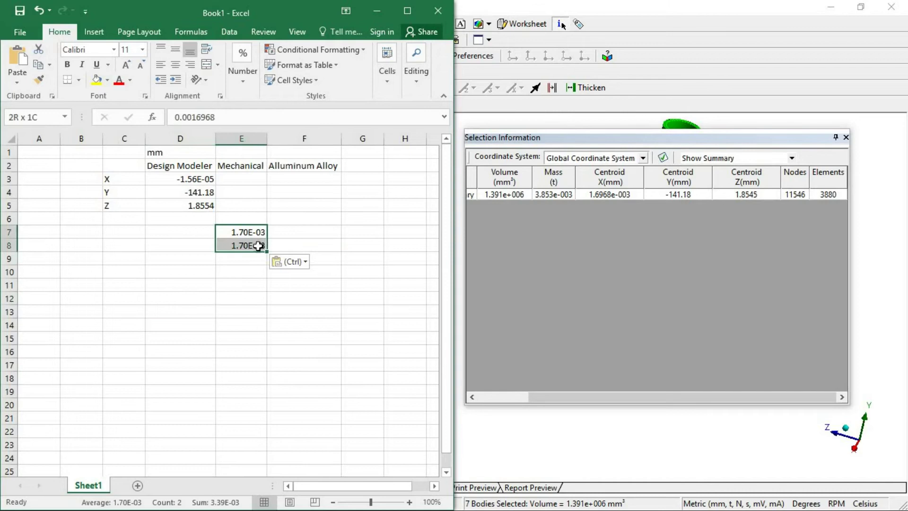
key(Delete)
click(244, 180)
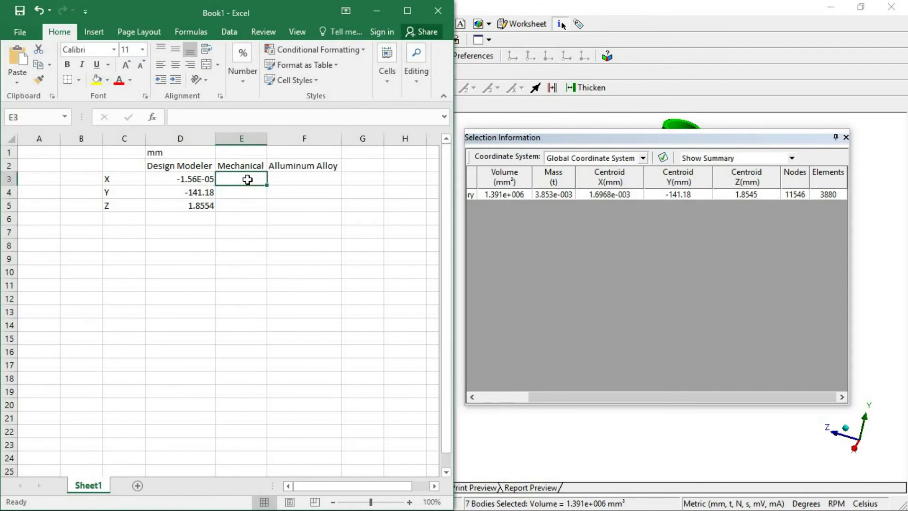
- Enter the Mechanical centroid values 1.70E-03, -141.18 and 1.8545 into E3:E5
text(1.6968E-03)
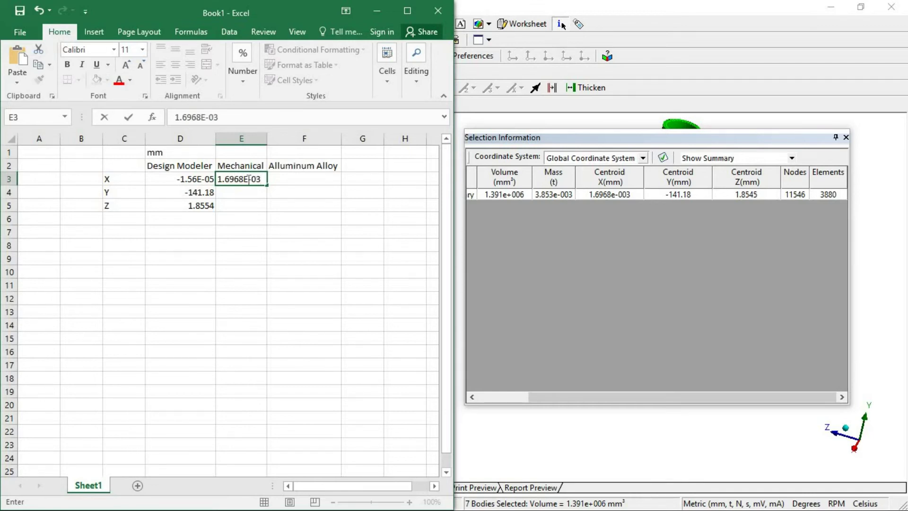
key(Return)
text(-)
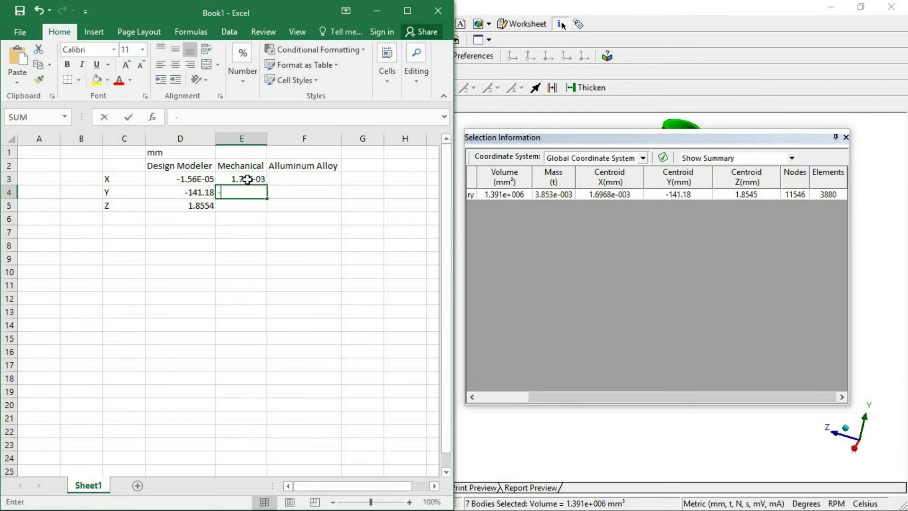
text(141.18)
key(Return)
text(1.8545)
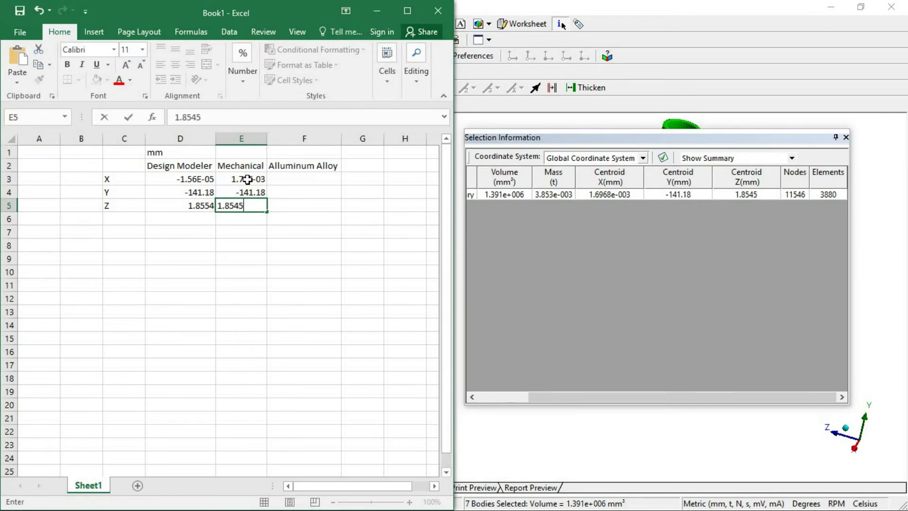
key(Return)
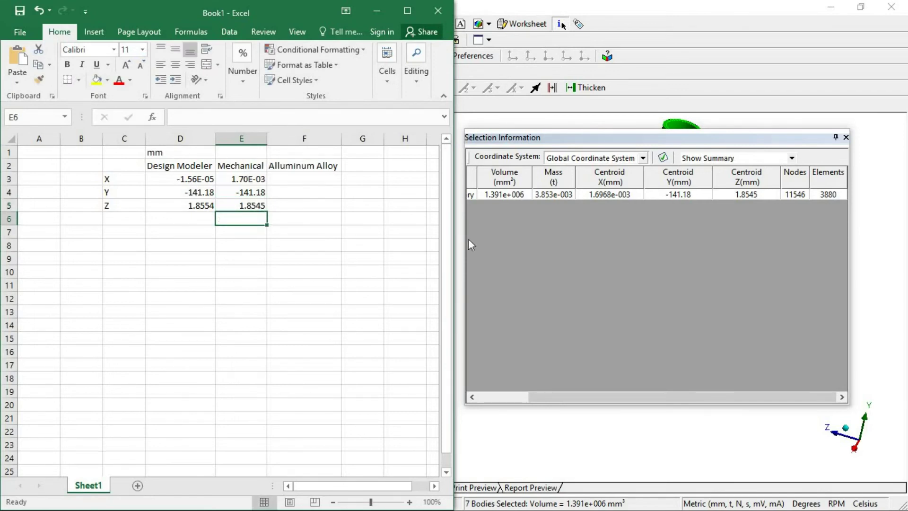
- Compare the Mechanical X centroid with the Design Modeler value, then minimize the workbook
scroll(350, 298, down, 4)
click(297, 286)
scroll(298, 286, up, 4)
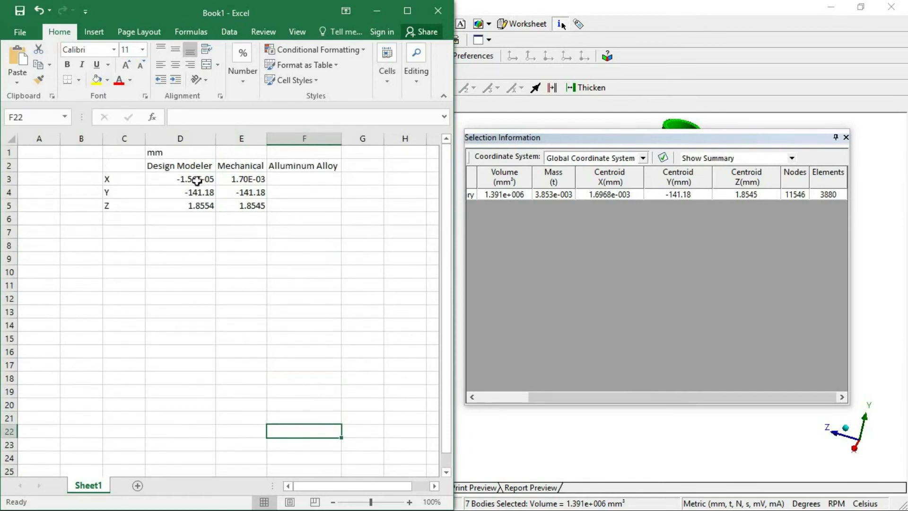
drag(194, 178, 243, 203)
click(216, 290)
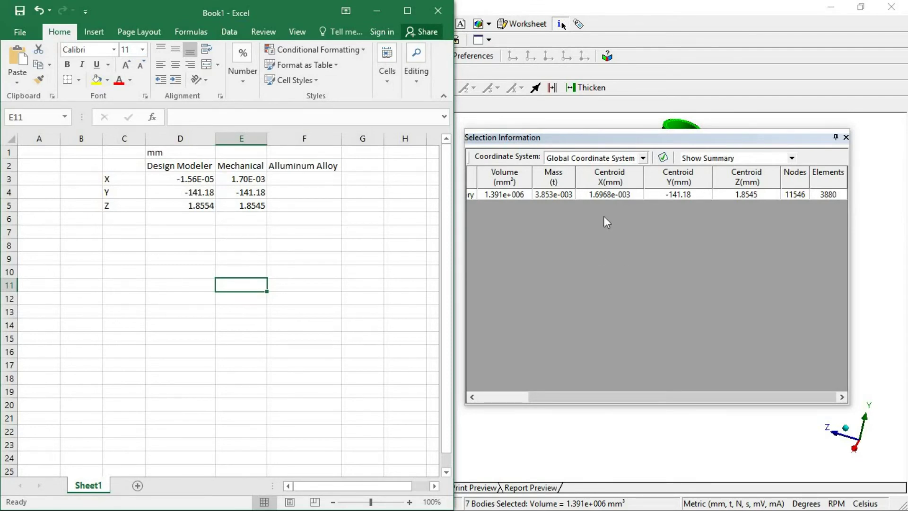
click(313, 246)
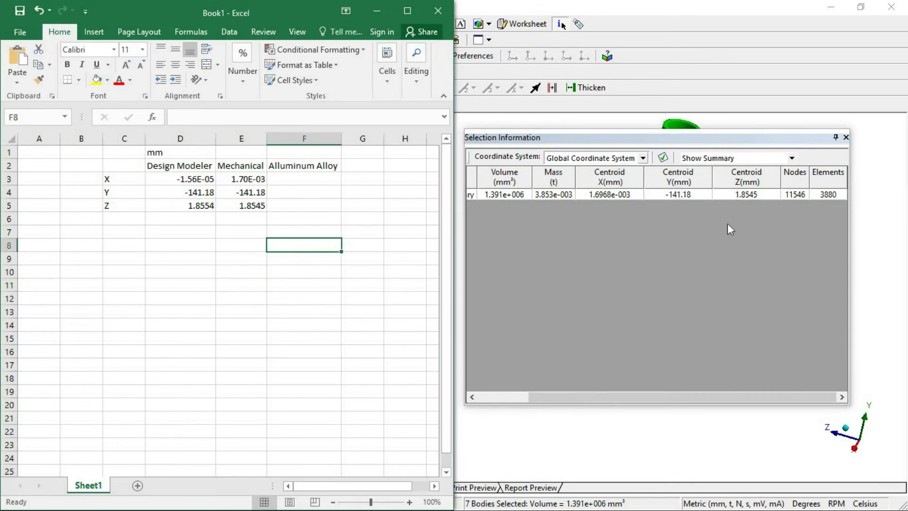
click(377, 11)
- Dock the Selection Information panel, clear the Surface Body selection, and switch to Workbench
double_click(771, 138)
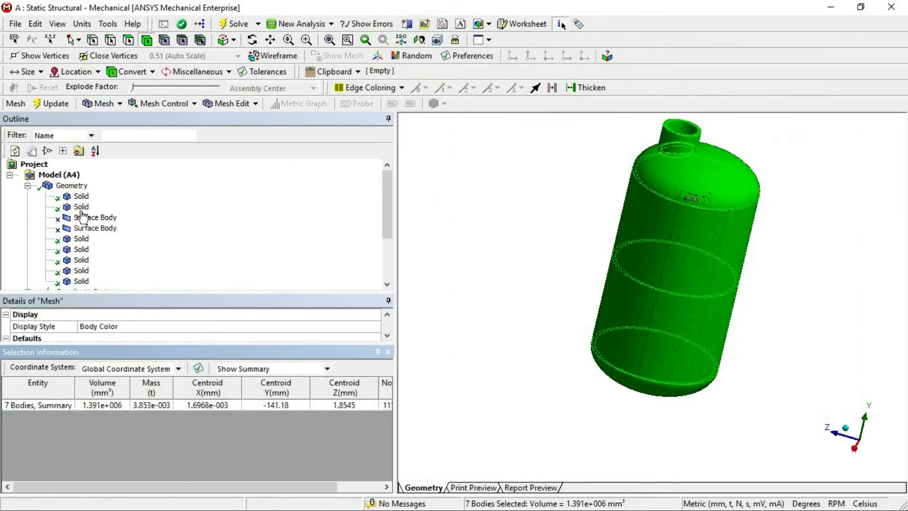
click(94, 220)
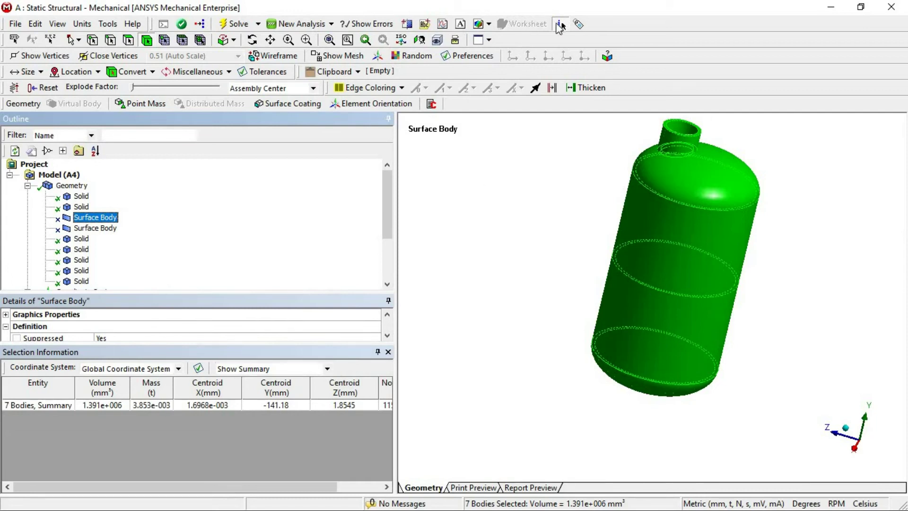
click(431, 286)
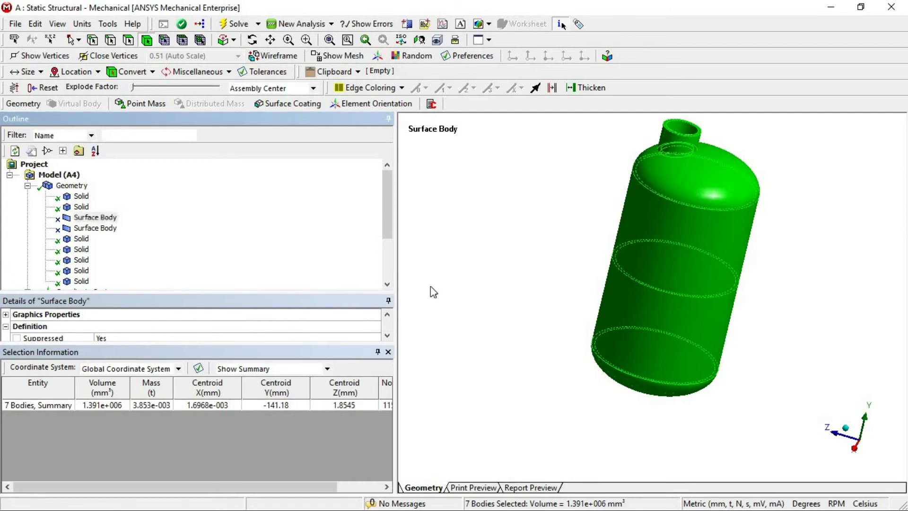
key(alt+Tab)
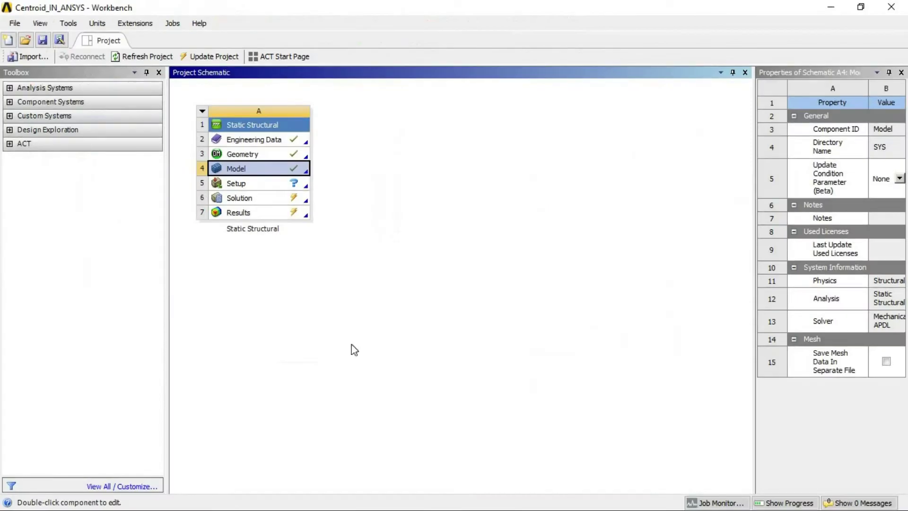
- Open the analysis's Engineering Data and inspect the Aluminum Alloy material properties
click(204, 290)
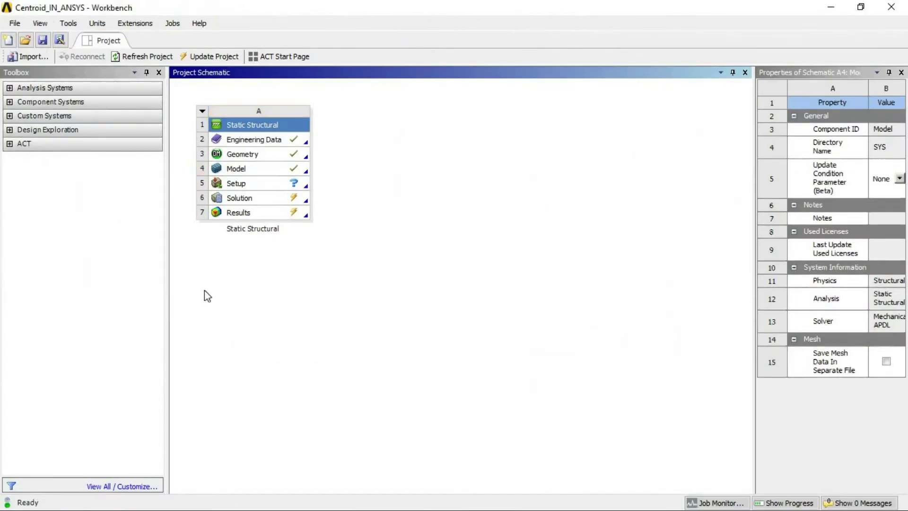
double_click(257, 140)
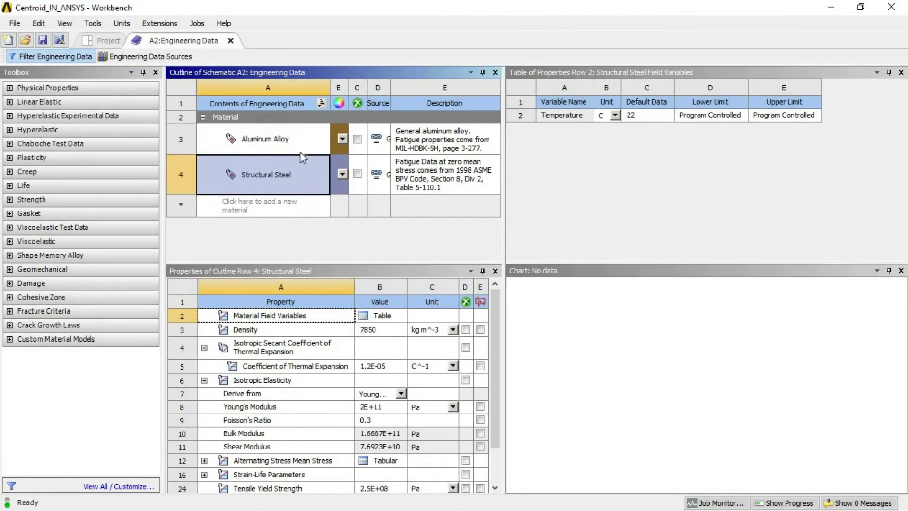
click(300, 133)
right_click(302, 135)
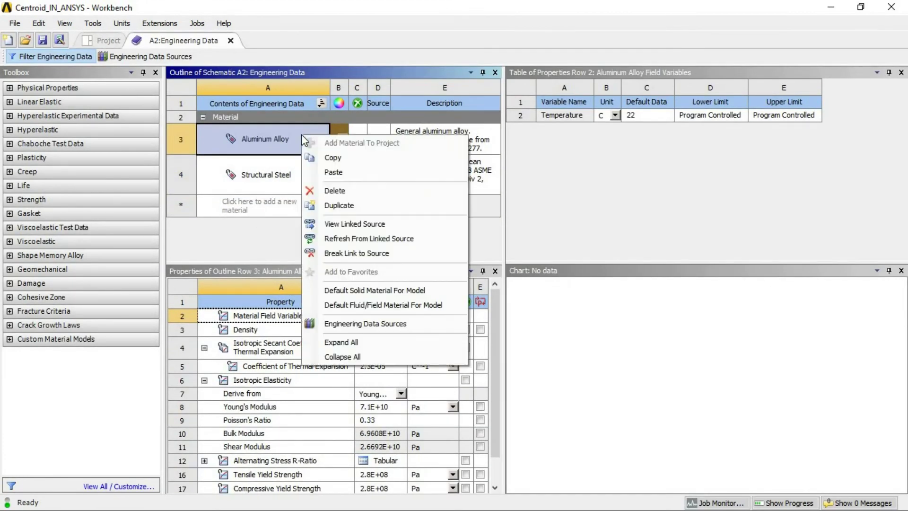
key(Escape)
click(257, 173)
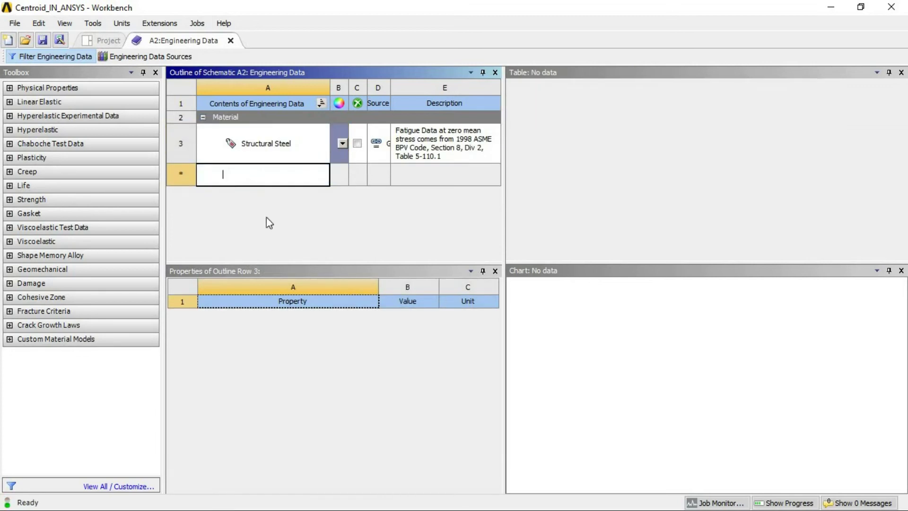
- Add Aluminum Alloy to the project materials from the General Materials library
click(157, 59)
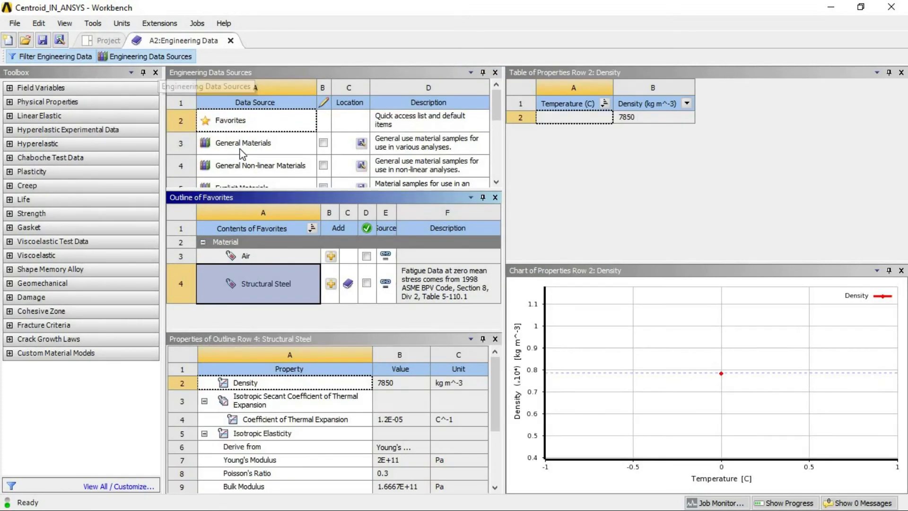
click(239, 145)
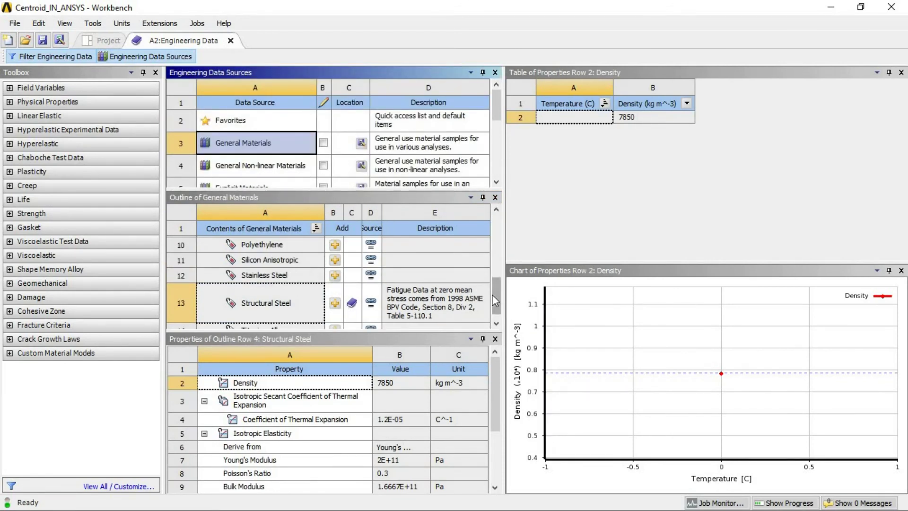
drag(499, 293, 501, 232)
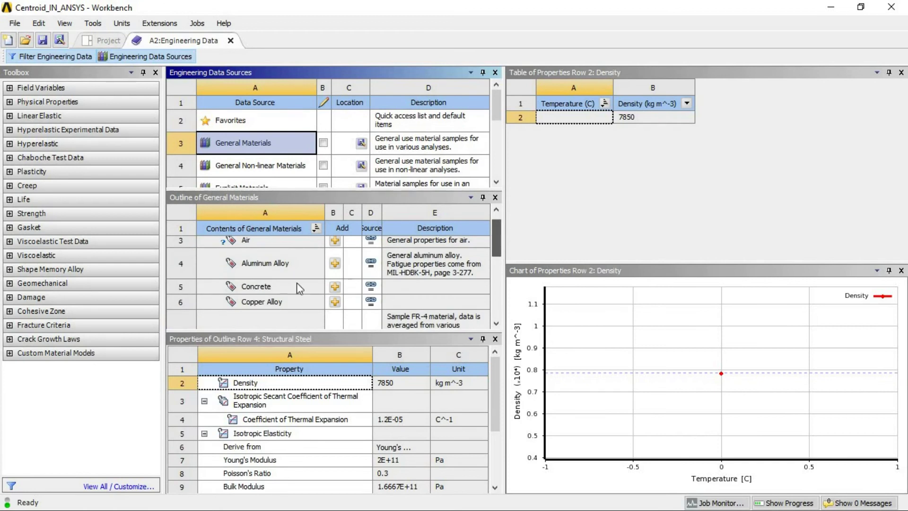
click(335, 263)
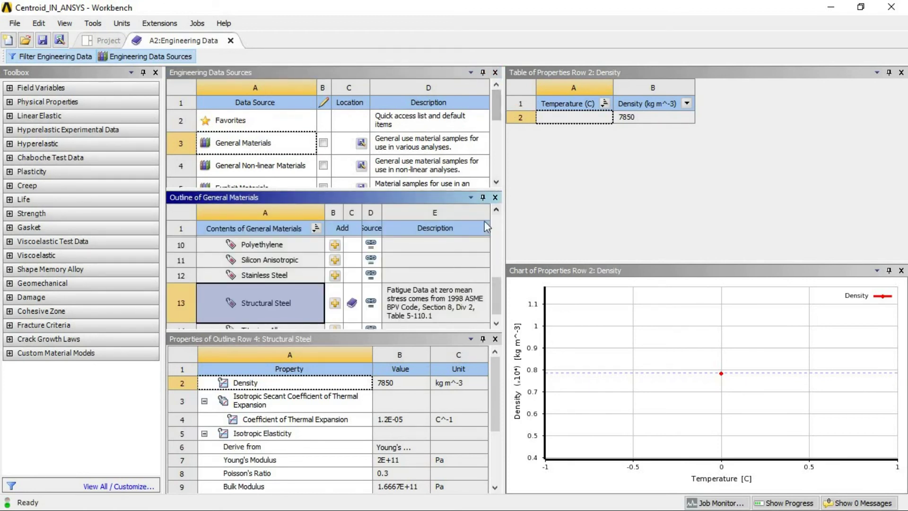
- Compare the Aluminum Alloy (2770 kg m^-3) and Structural Steel densities, then return to the schematic
click(150, 56)
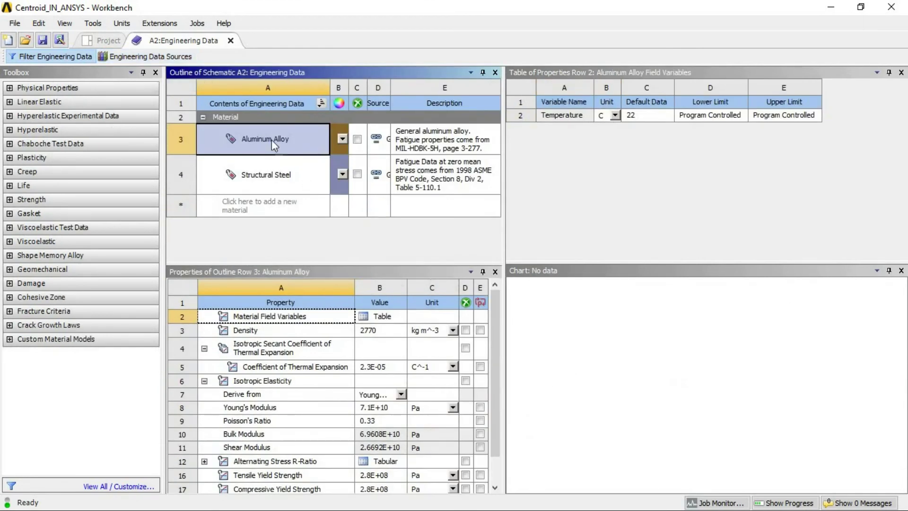
click(373, 333)
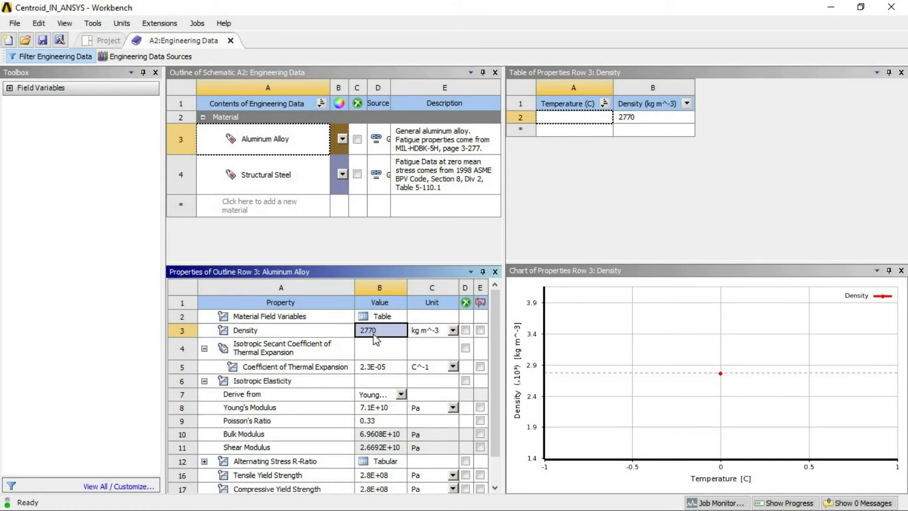
click(284, 177)
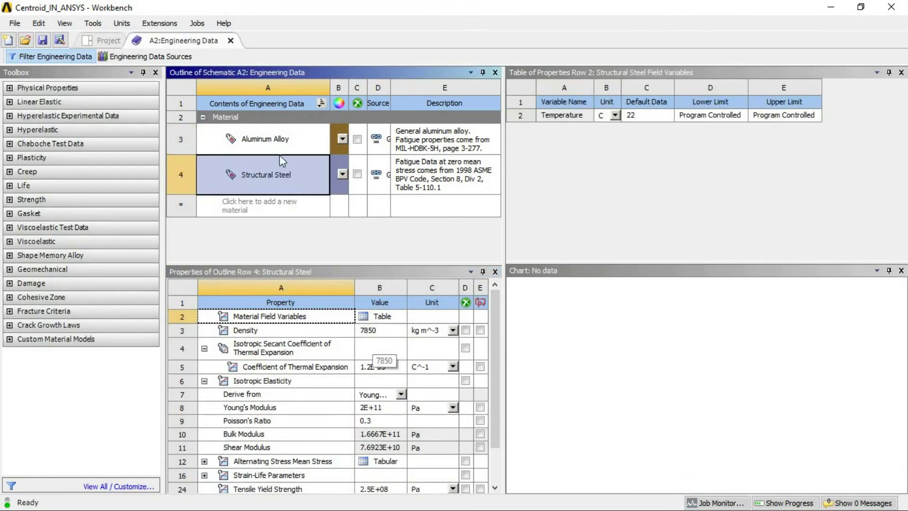
click(283, 140)
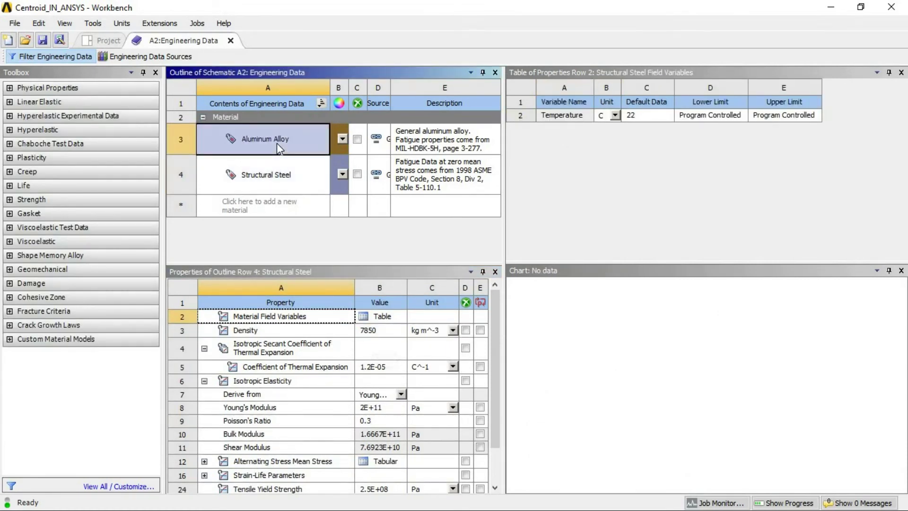
click(231, 41)
click(277, 170)
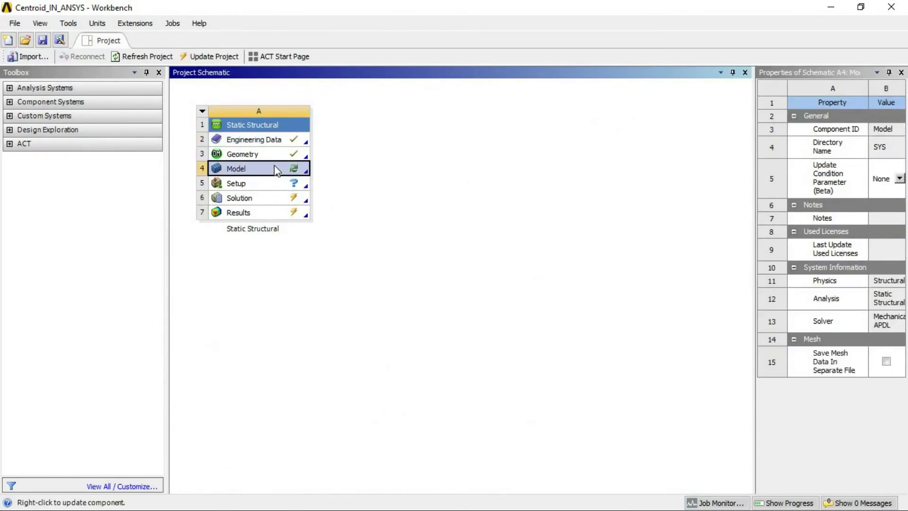
- Refresh the Model component with the updated materials and open it in Mechanical
right_click(276, 169)
click(313, 314)
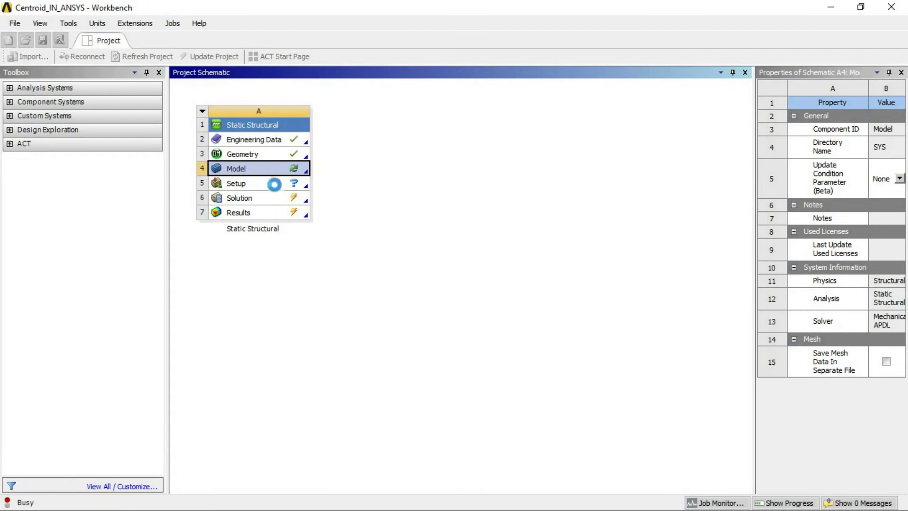
double_click(271, 169)
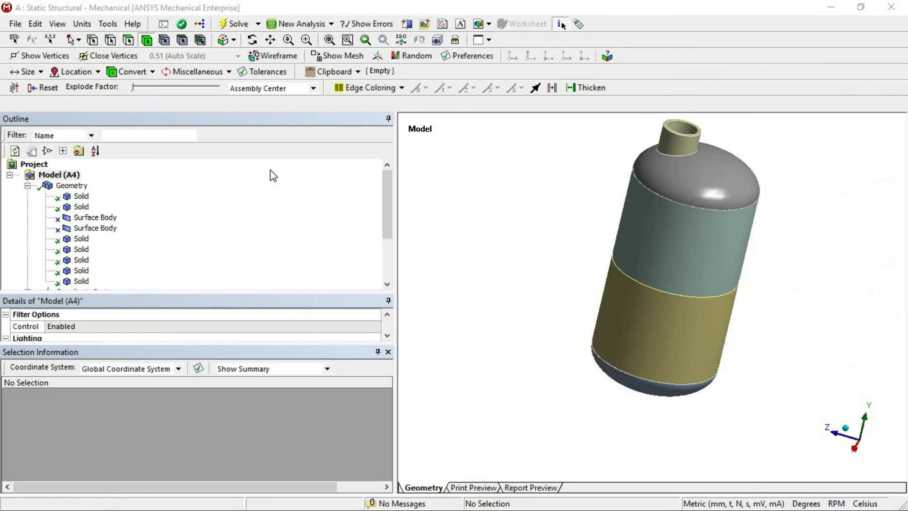
- Select the two bottom solids, float the Details panel, and check their material assignment
click(81, 196)
scroll(92, 211, down, 2)
scroll(92, 210, down, 3)
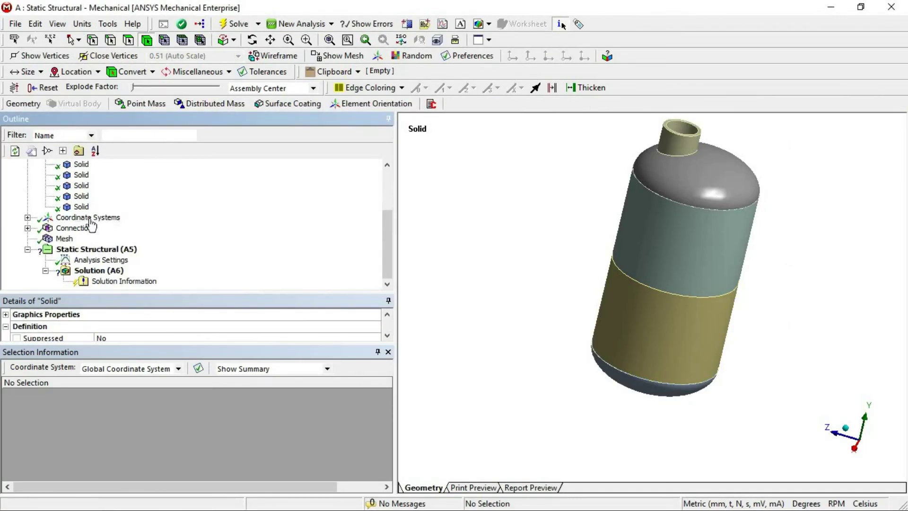
shift+click(81, 207)
drag(221, 347, 213, 396)
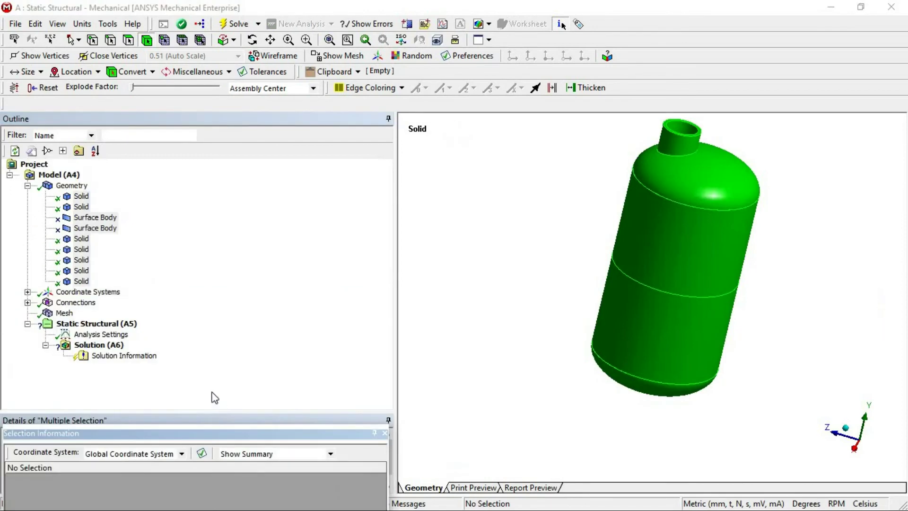
click(80, 206)
ctrl+click(81, 196)
drag(161, 420, 257, 272)
drag(244, 343, 244, 443)
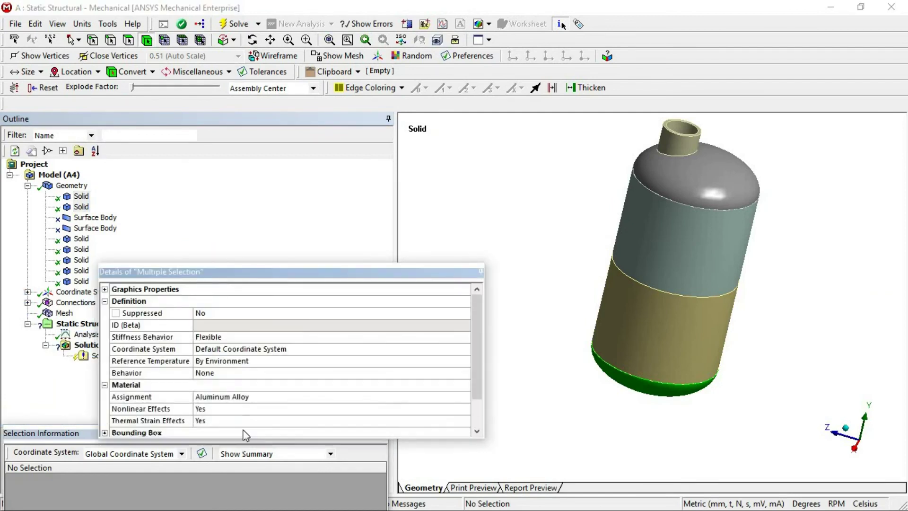
click(245, 398)
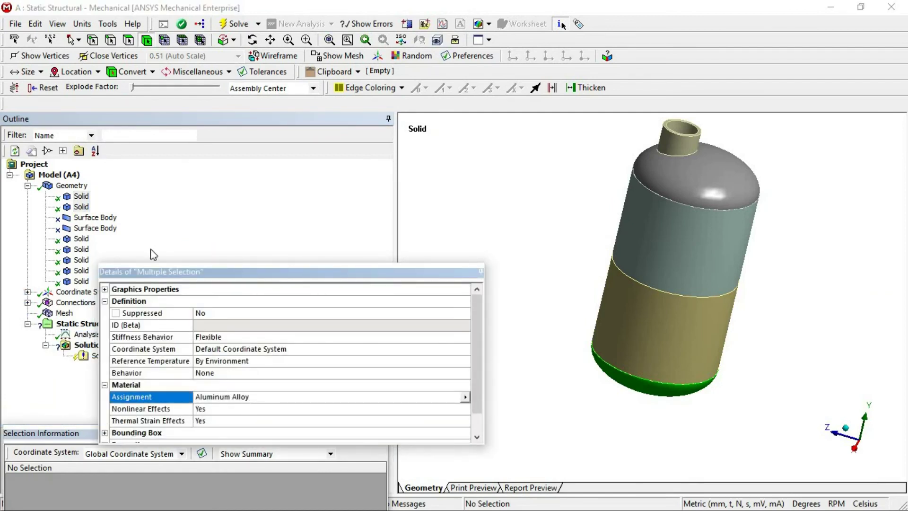
- Confirm the five upper solids use Aluminum Alloy, then reselect the two bottom solids
click(81, 239)
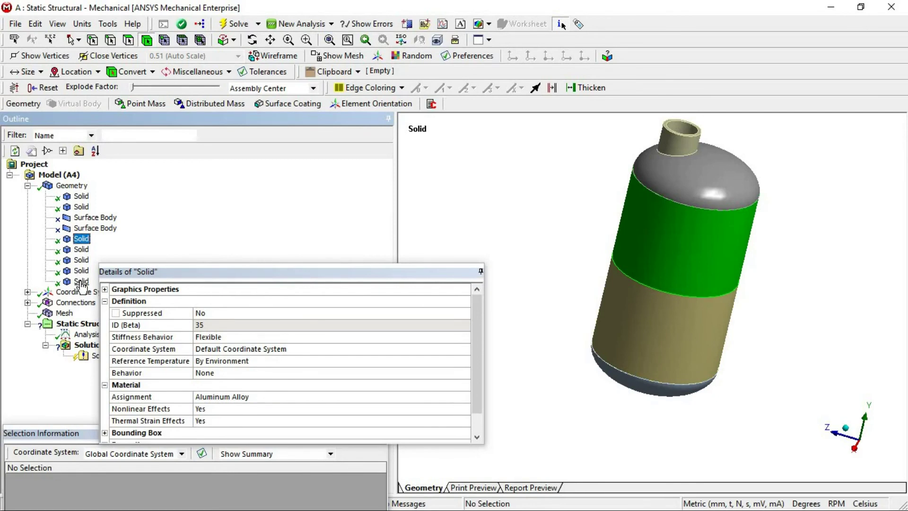
shift+click(81, 282)
click(263, 399)
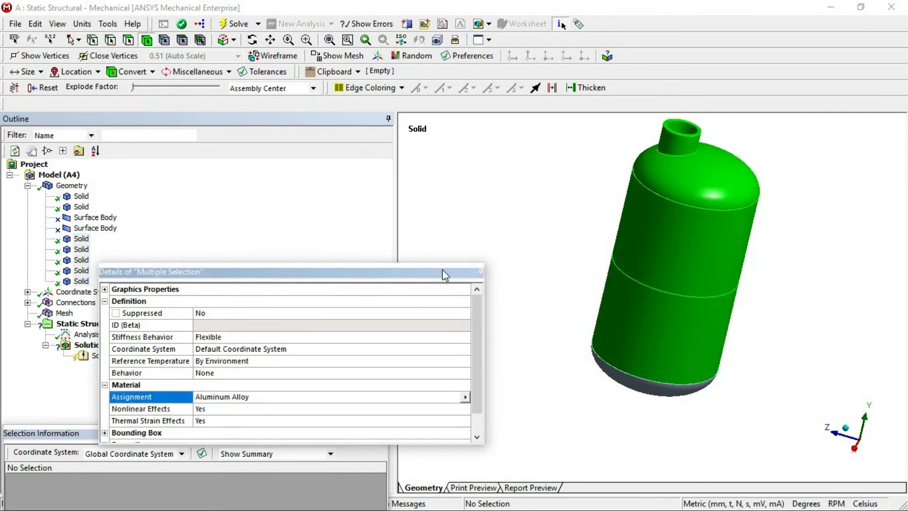
drag(434, 272, 531, 194)
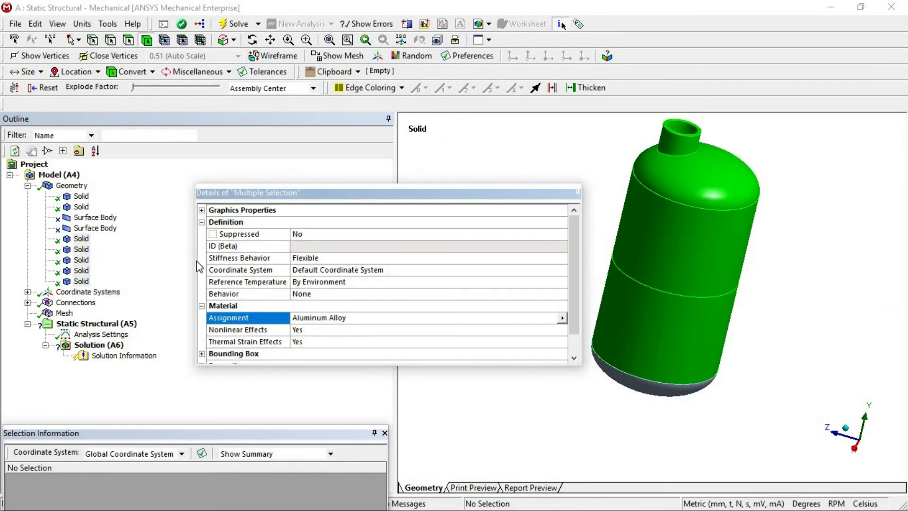
drag(307, 268, 315, 268)
click(350, 281)
click(81, 195)
ctrl+click(81, 208)
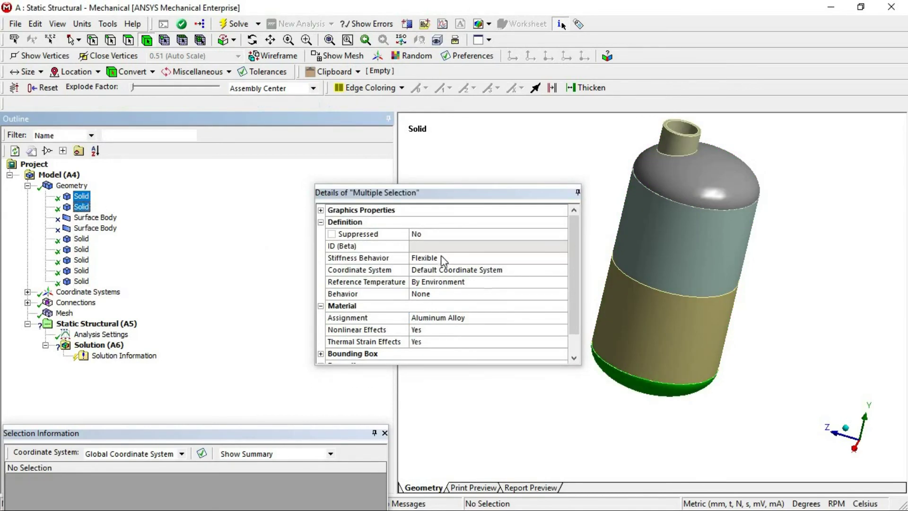
- Assign Structural Steel to the two selected bottom solids
click(510, 318)
click(562, 318)
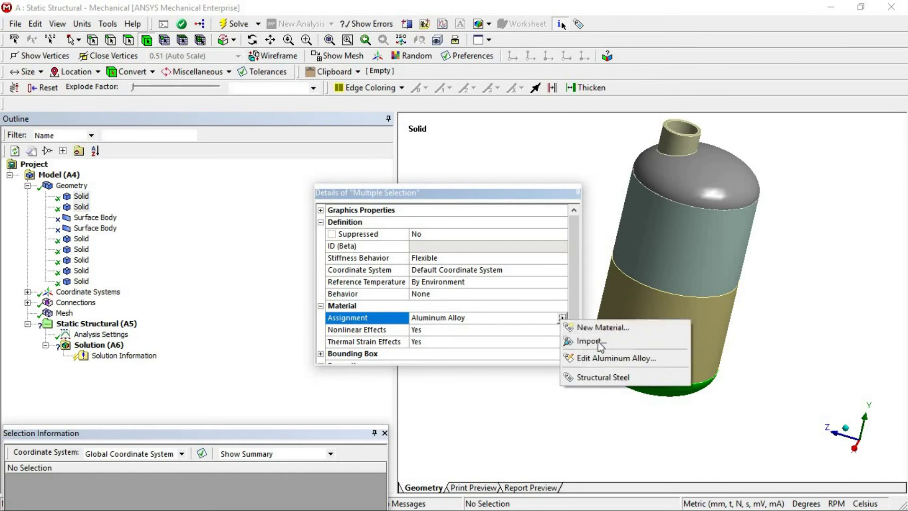
click(604, 374)
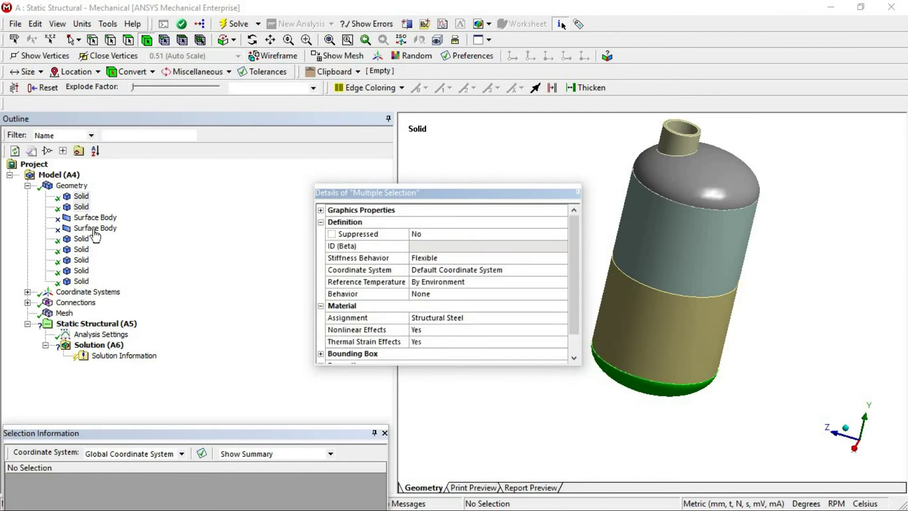
- Select the five upper solids and assign them Structural Steel
click(80, 238)
shift+click(81, 281)
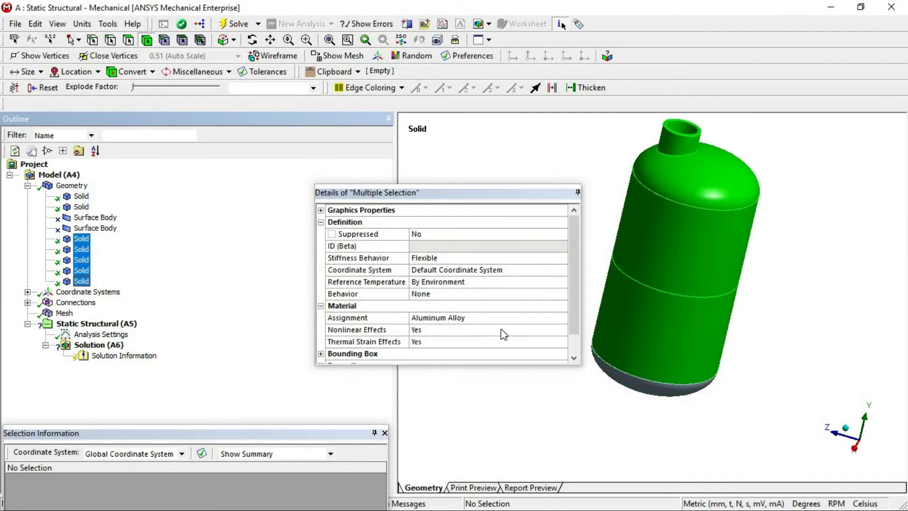
click(518, 320)
click(562, 319)
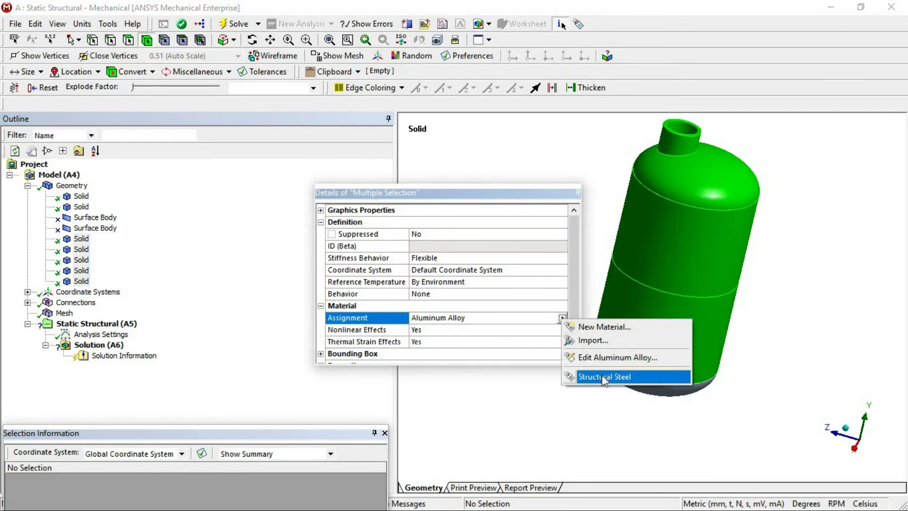
click(601, 375)
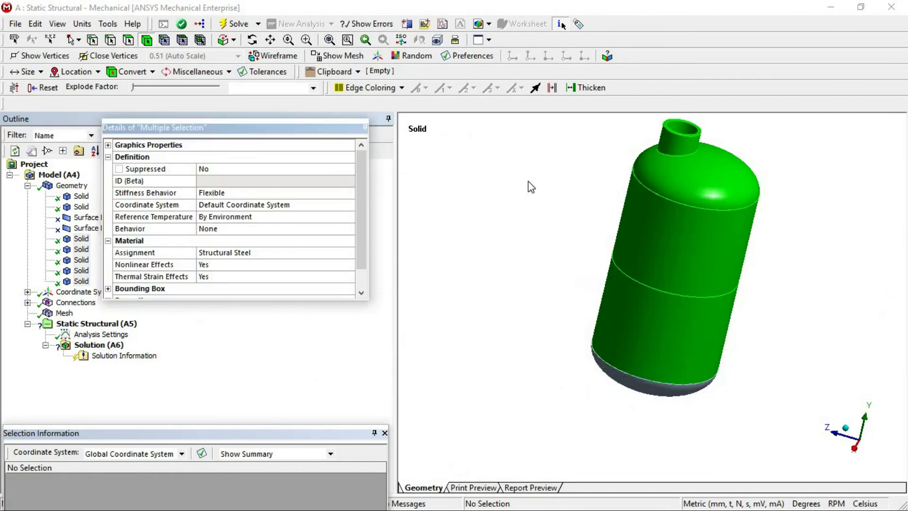
right_click(440, 170)
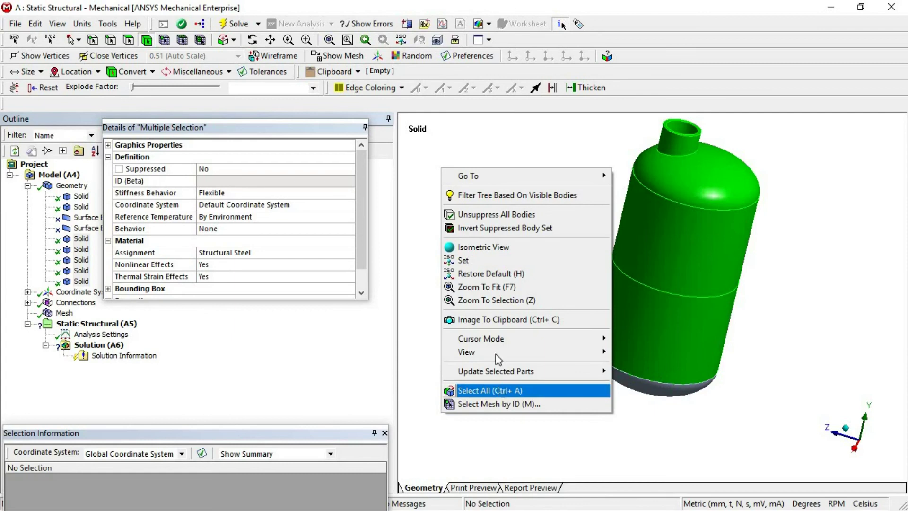
- Select all seven steel bodies and copy the centroid X 1.6968e-003, Y -141.18, Z 1.8545 mm
click(501, 391)
drag(256, 435, 460, 194)
click(65, 314)
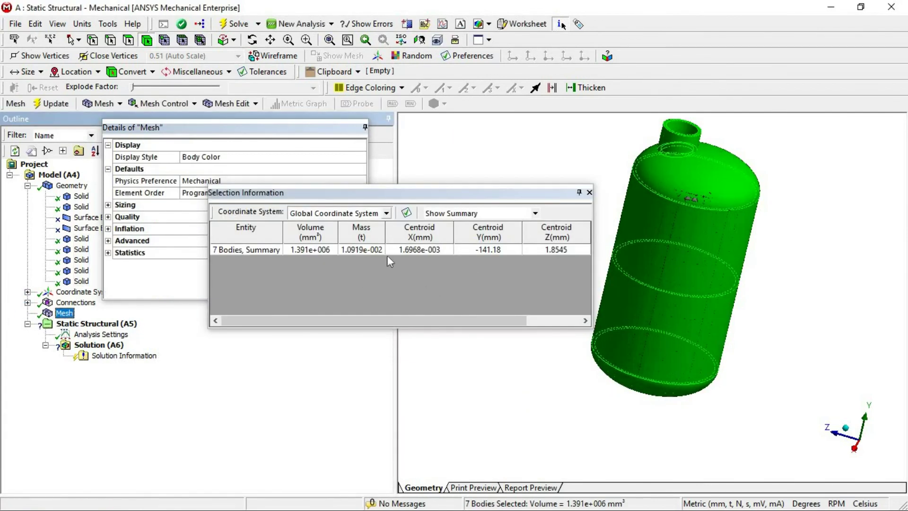
drag(431, 252, 501, 256)
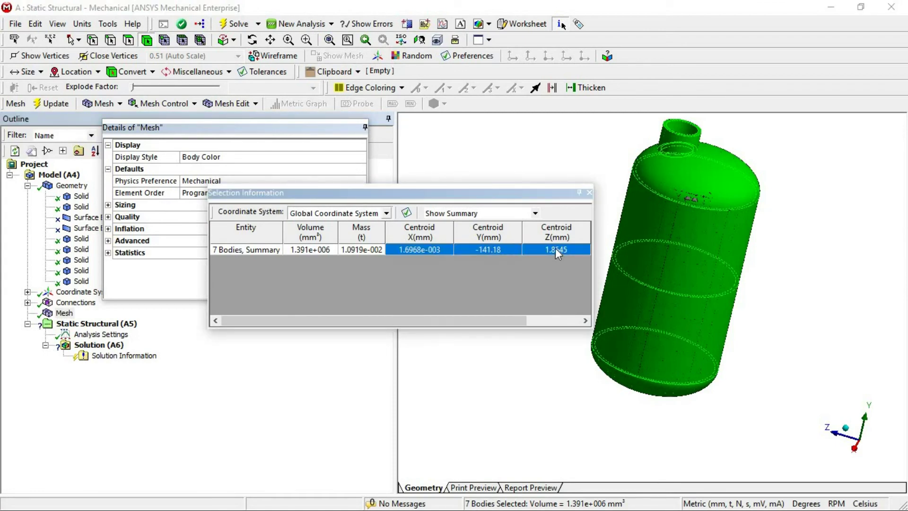
key(alt+Tab)
key(alt+Tab)
key(alt+Tab)
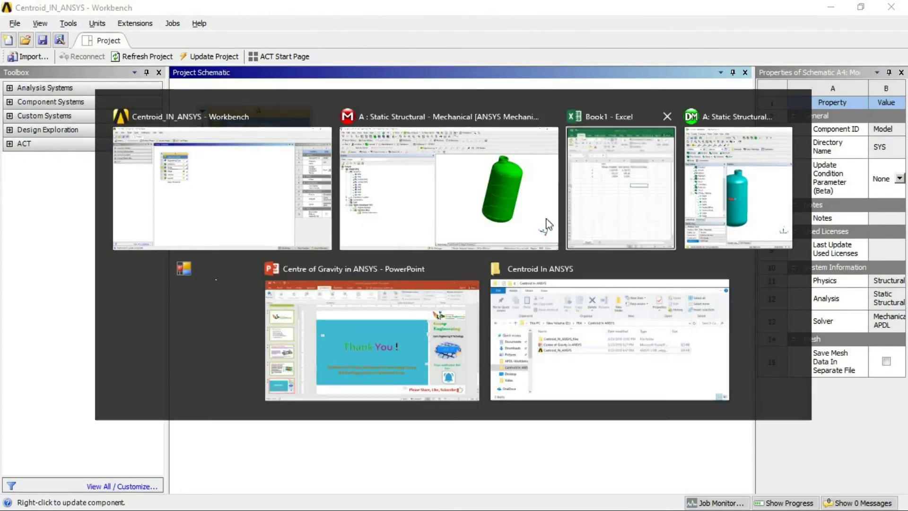
- Paste the centroid into cell D8, remove it again, and cycle through the open windows
click(192, 243)
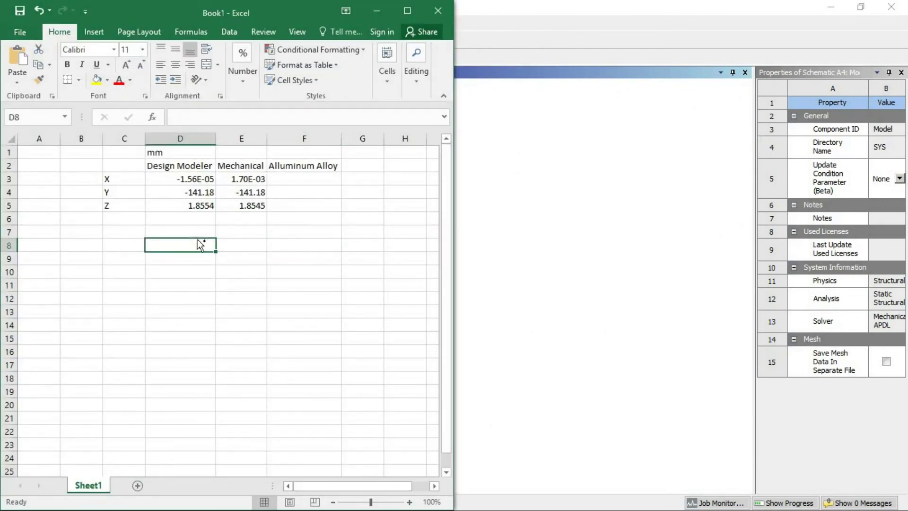
text(0.0016968)
key(Delete)
key(alt+Tab)
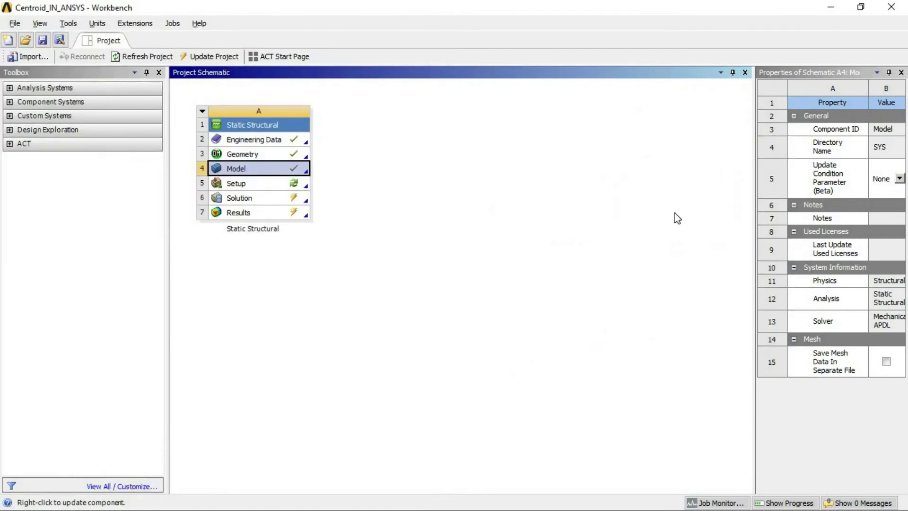
key(alt+Tab)
key(alt+Tab)
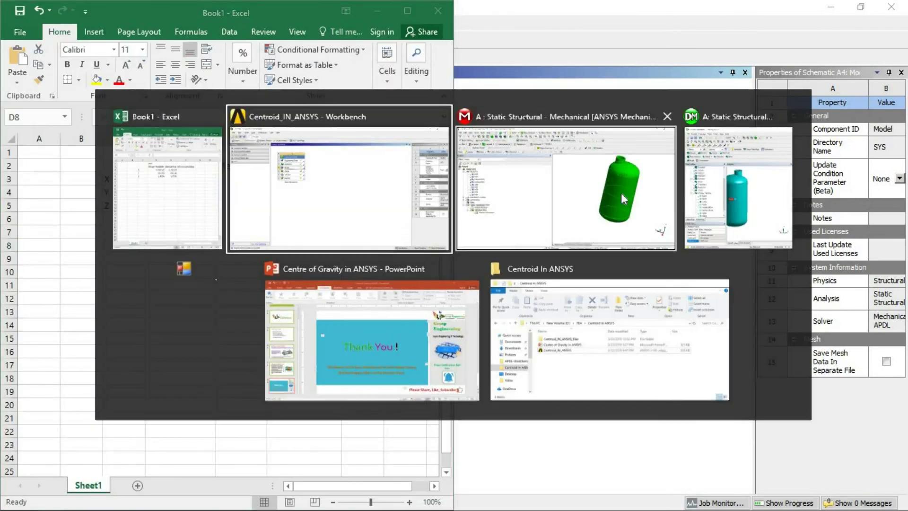
key(Escape)
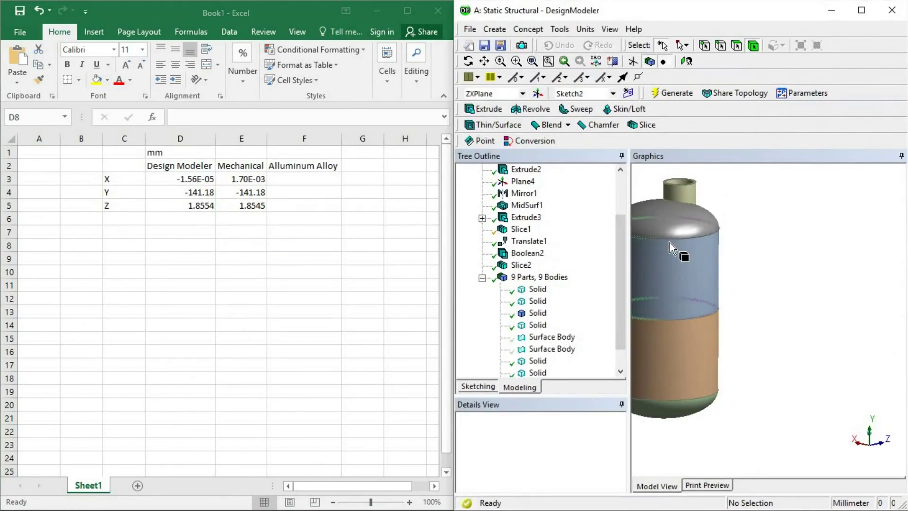
key(alt+Tab)
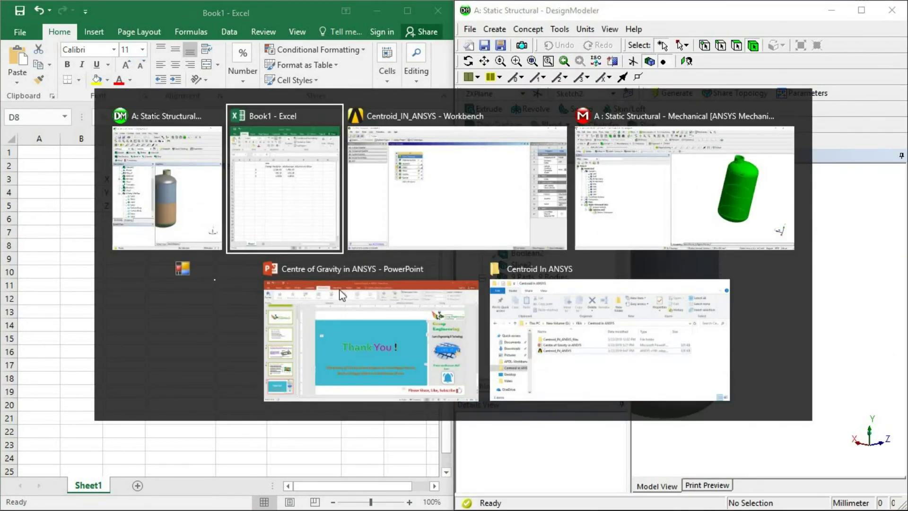
- Snap Mechanical beside Excel, move its panels off the table, and highlight the centroid values
click(632, 184)
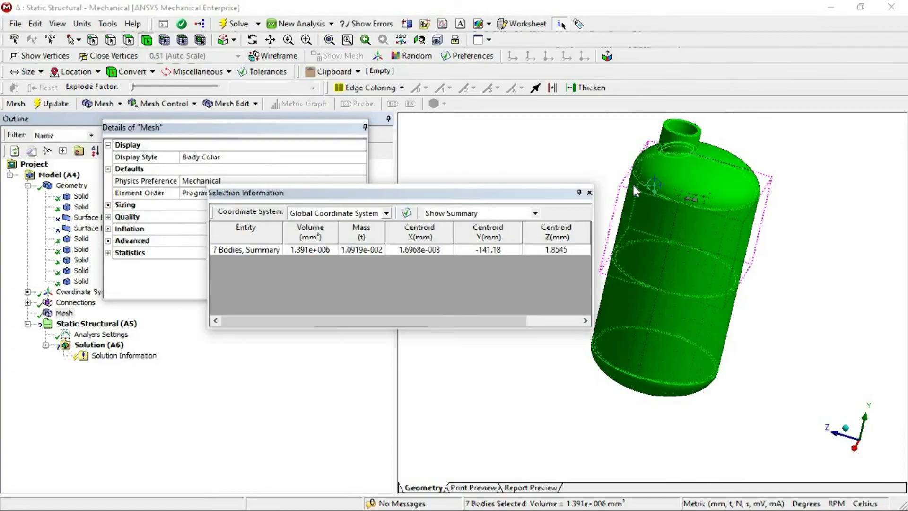
key(super+Right)
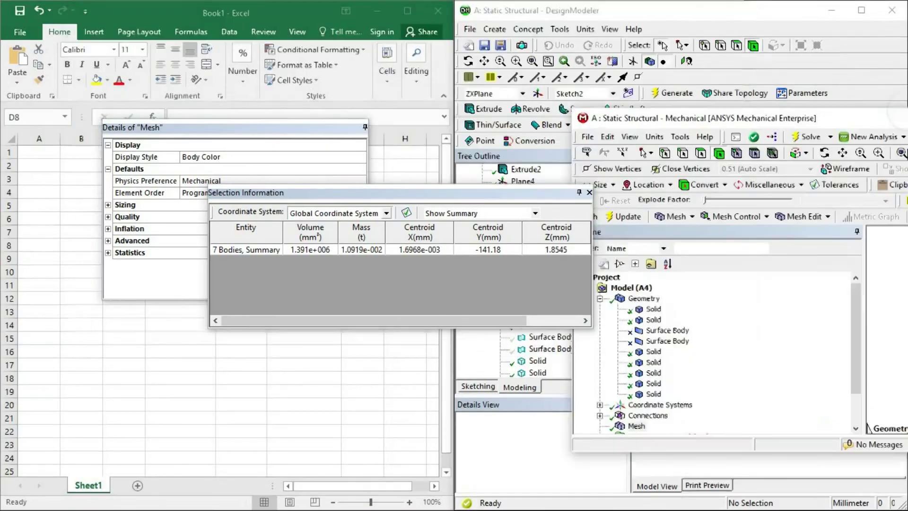
drag(619, 248, 621, 363)
drag(334, 134, 369, 358)
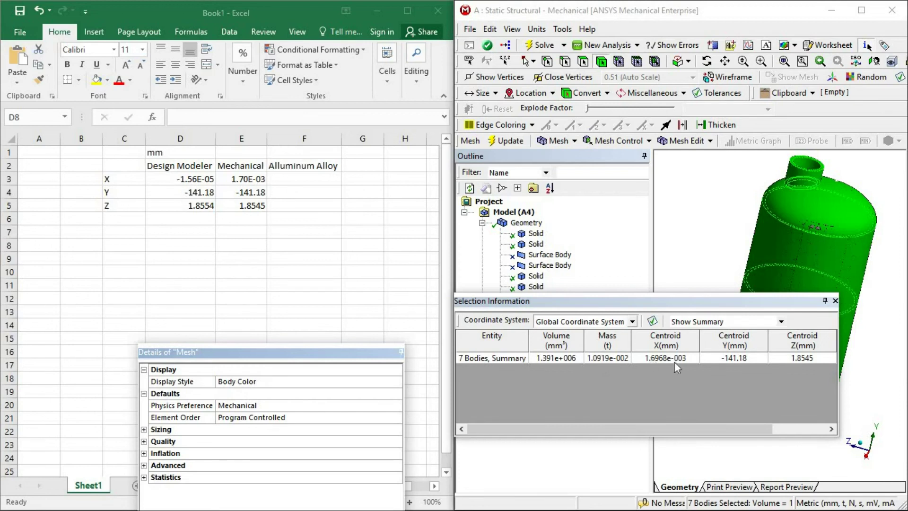
drag(685, 358, 813, 354)
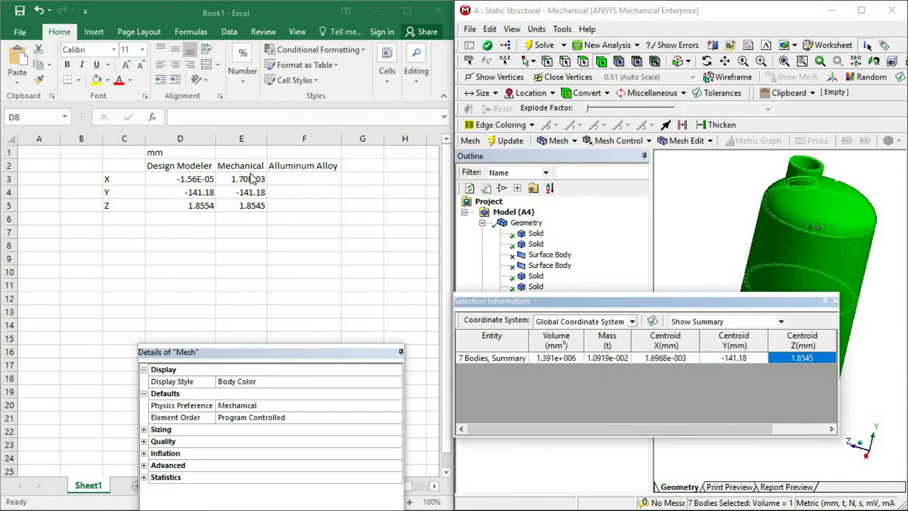
drag(577, 304, 525, 347)
- Assign Aluminum Alloy to the five upper solids and then the two bottom solids
click(536, 318)
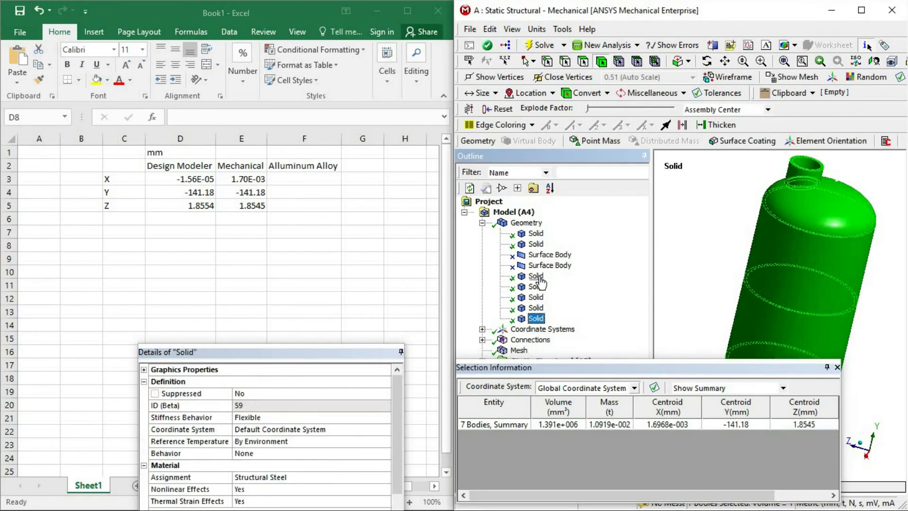
shift+click(537, 278)
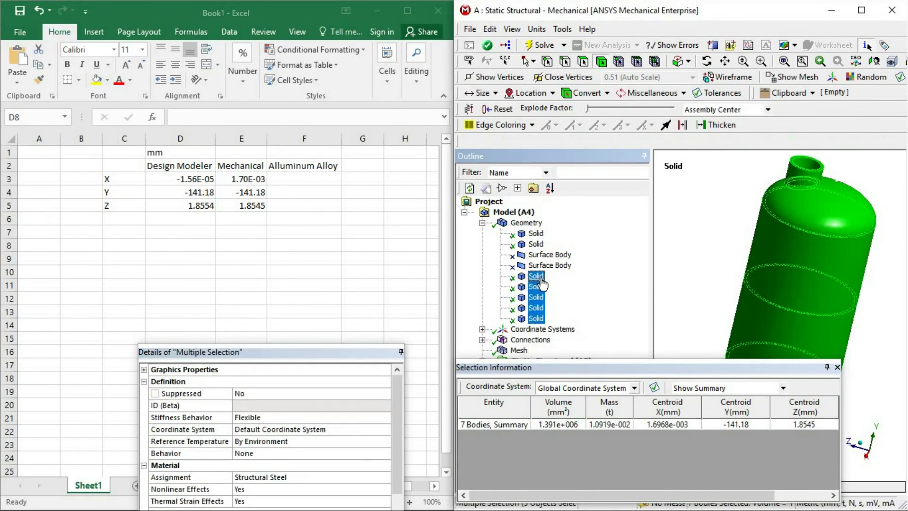
click(344, 479)
click(379, 462)
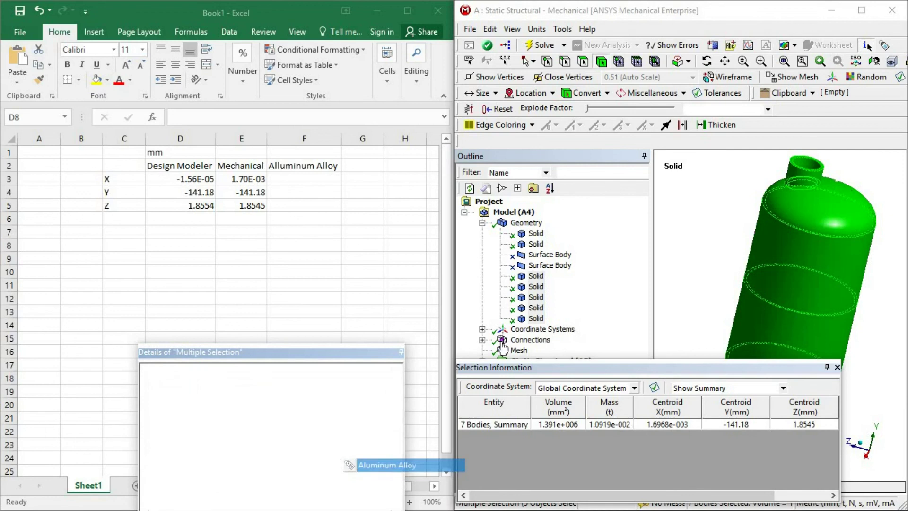
click(536, 234)
shift+click(536, 244)
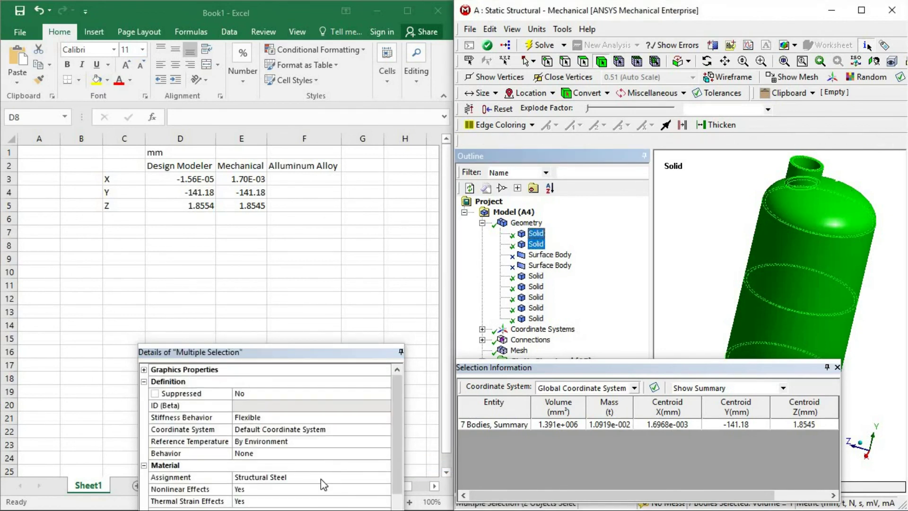
click(323, 483)
click(378, 466)
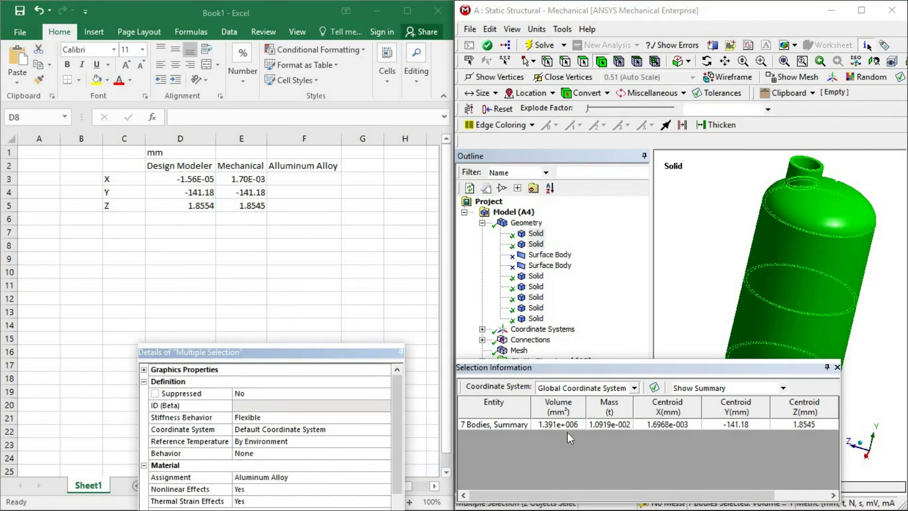
- Select all seven bodies to read the reduced 3.853e-003 t mass, then view the mesh settings
click(771, 244)
right_click(771, 246)
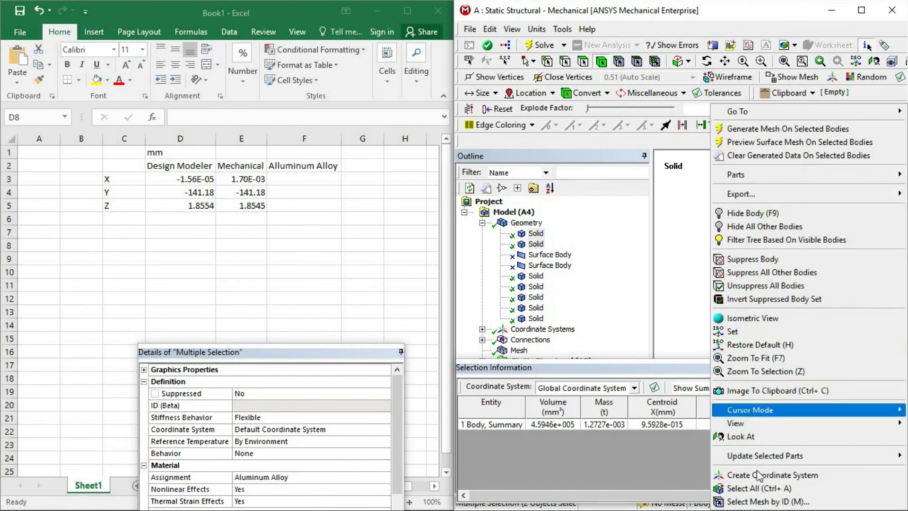
click(757, 488)
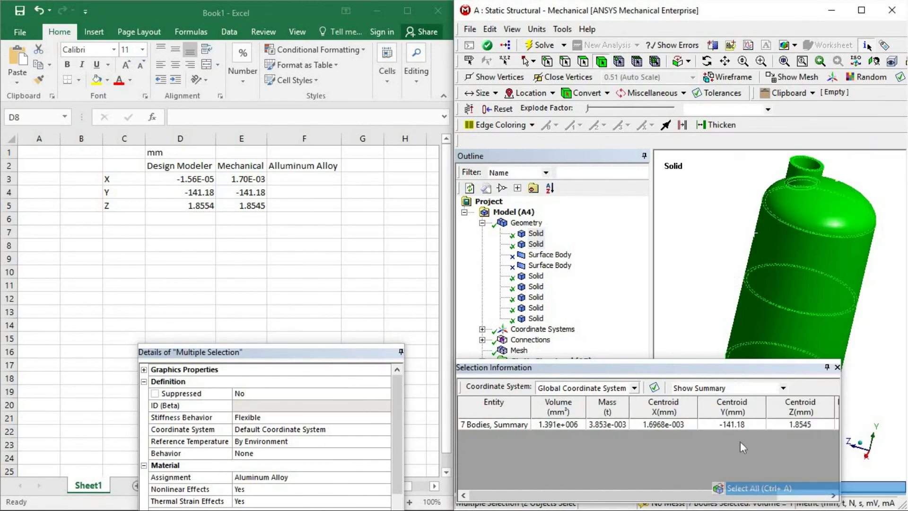
click(521, 353)
click(866, 45)
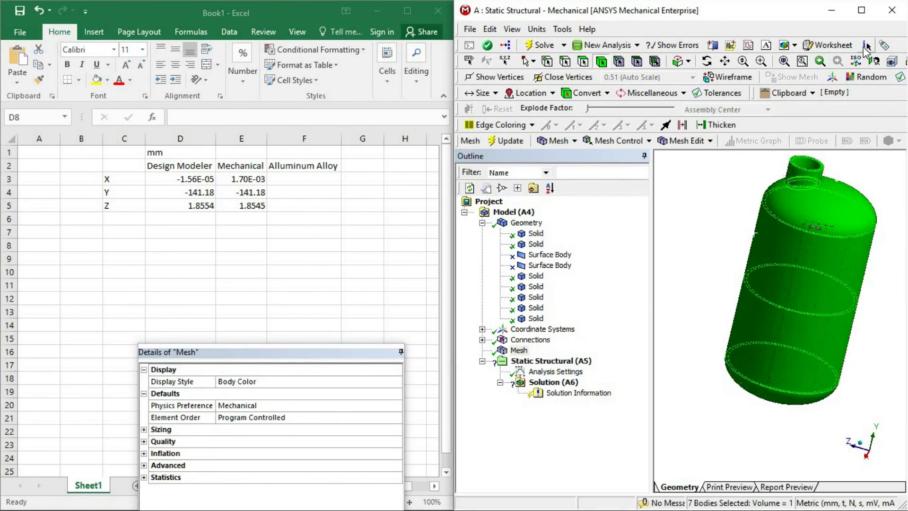
- Reopen the selection summary and check the centroid X, Y and Z values are unchanged
click(867, 46)
drag(663, 424, 779, 423)
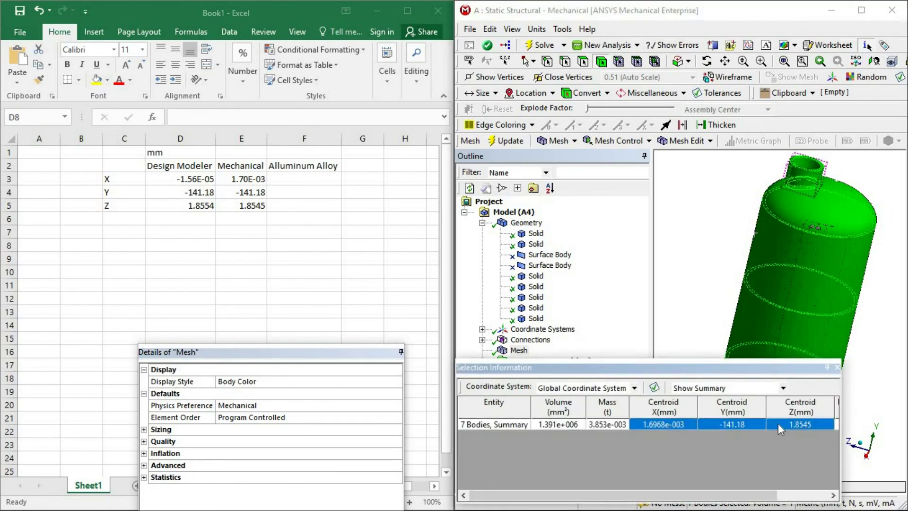
click(663, 423)
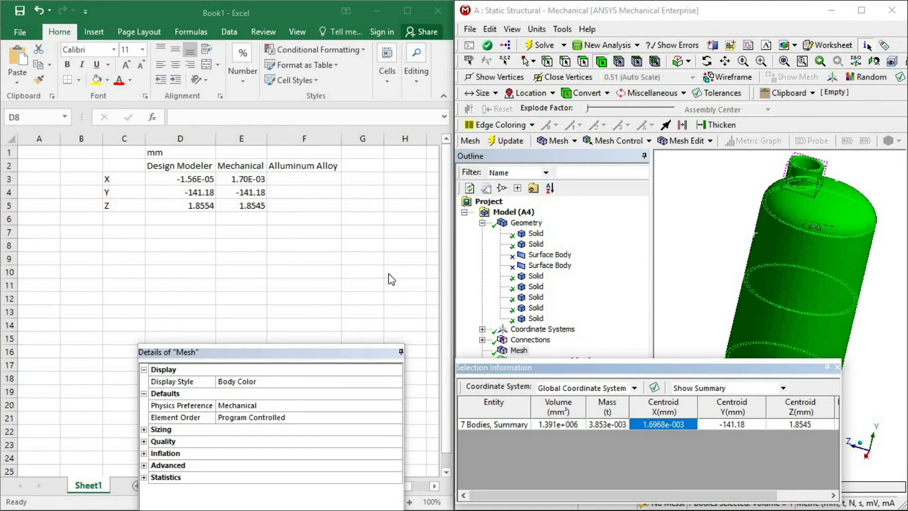
- In Excel, fill the Mechanical centroid values from column E right into column F with Ctrl+R
key(alt+Tab)
drag(243, 179, 261, 208)
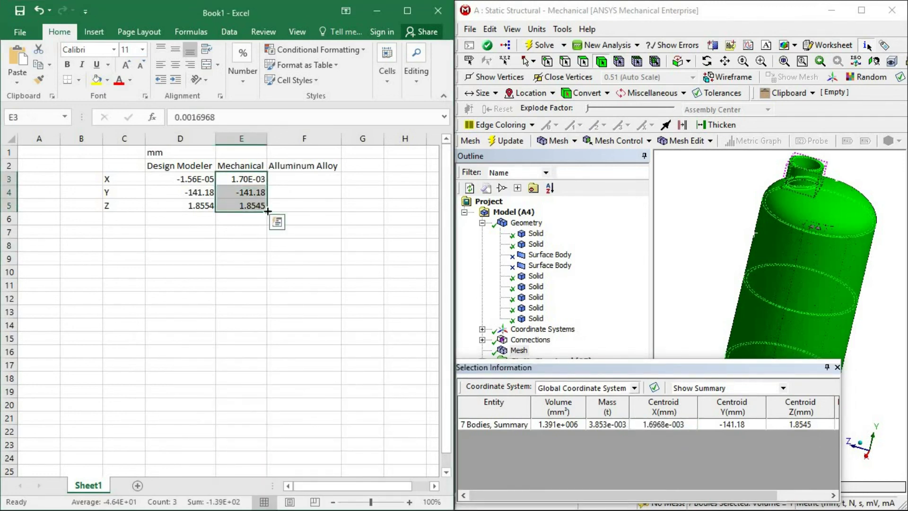
shift+click(304, 205)
key(ctrl+r)
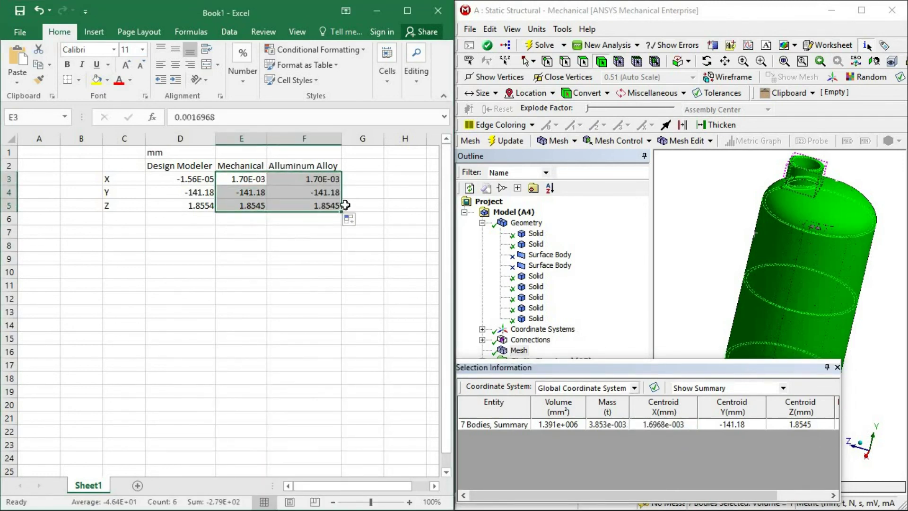
click(289, 258)
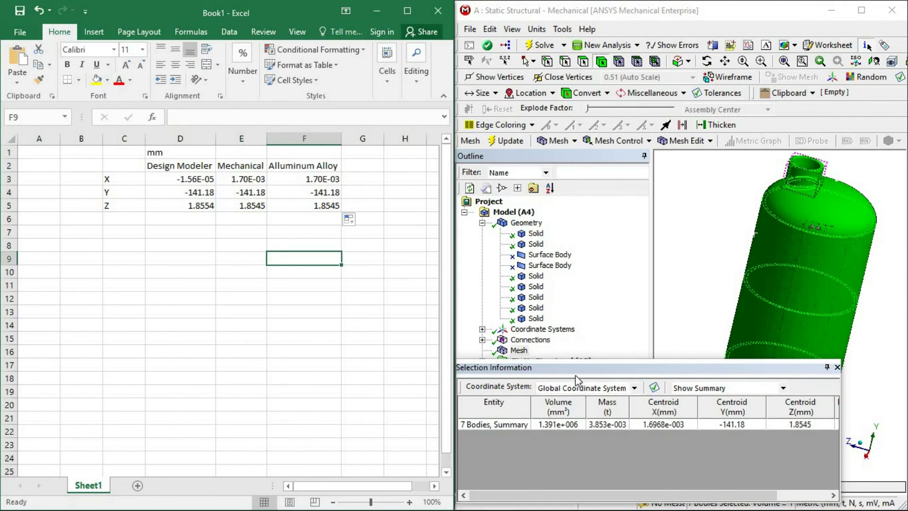
drag(576, 376, 232, 156)
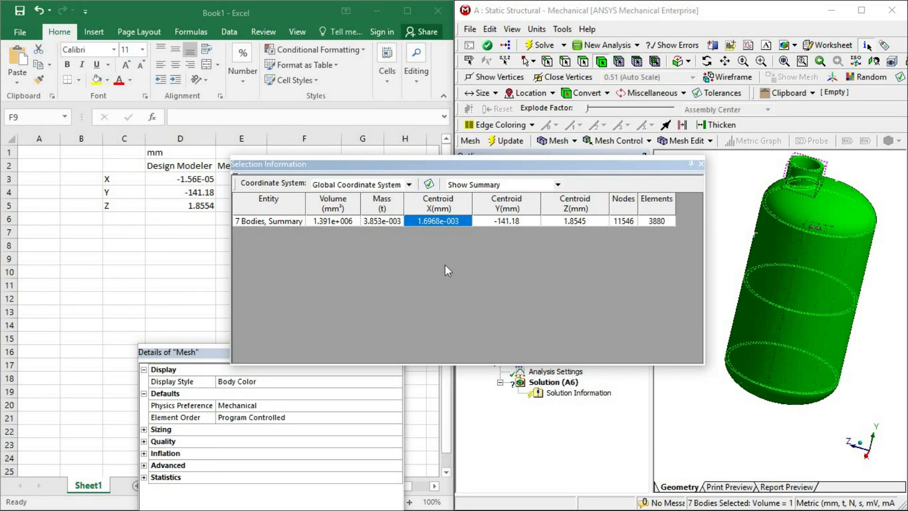
- Compare the DesignModeler centroid values D3:D6 with the Mechanical values E3:E6, then return to Mechanical
drag(431, 164, 411, 266)
click(288, 199)
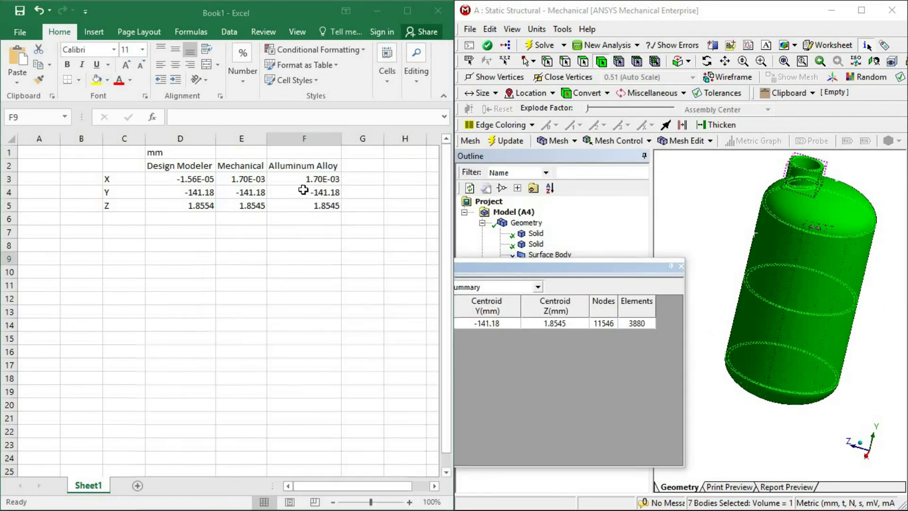
click(197, 180)
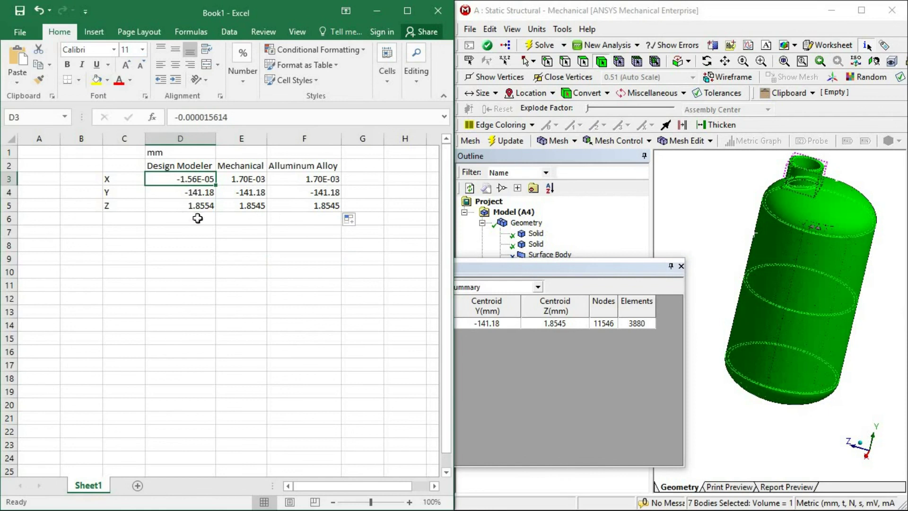
drag(201, 215, 189, 180)
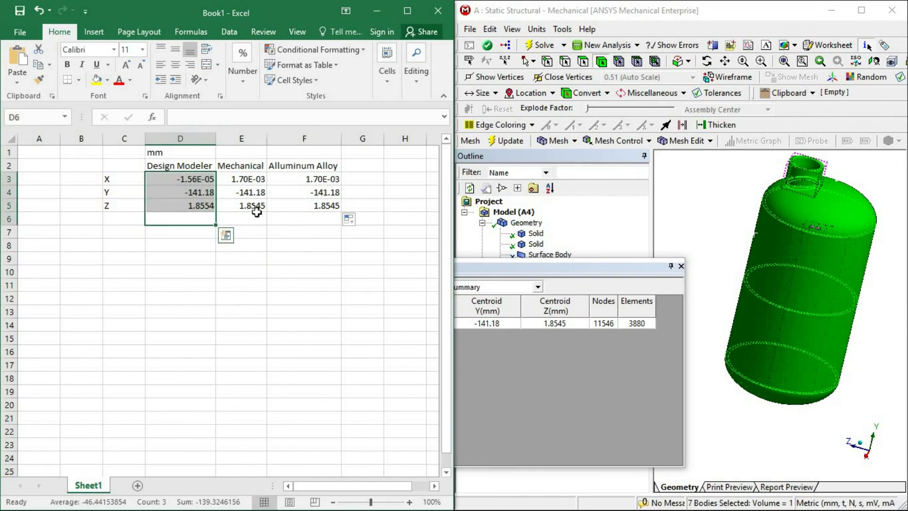
drag(256, 213, 241, 177)
click(870, 18)
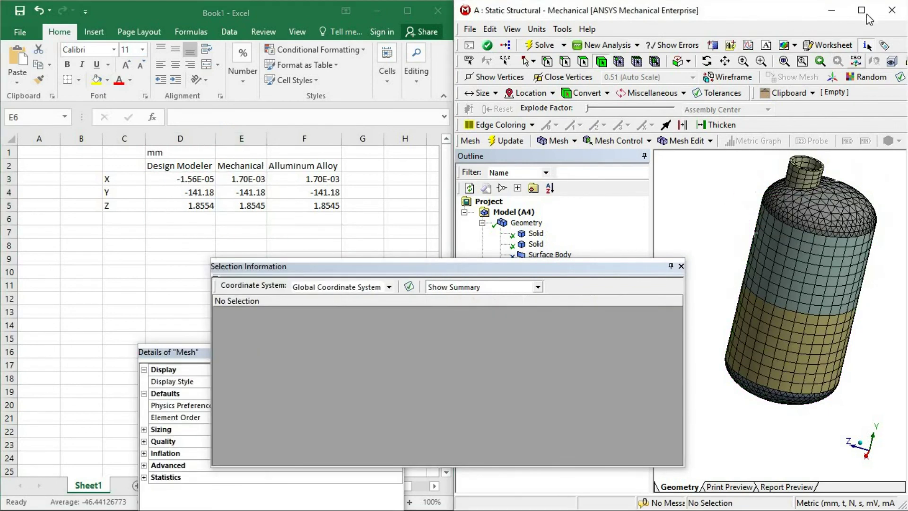
- Maximize Mechanical and dock the selection summary and mesh properties panels back into place
click(862, 10)
drag(533, 267, 381, 170)
double_click(355, 163)
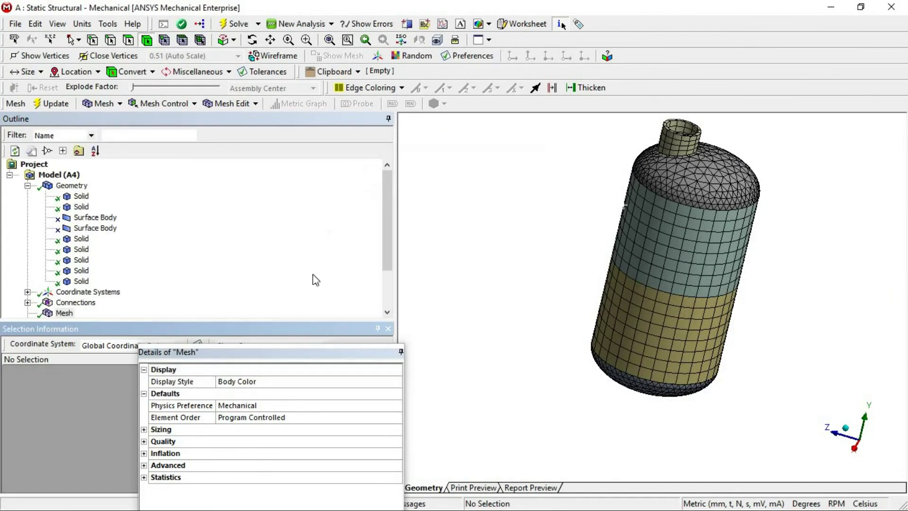
click(256, 351)
double_click(257, 351)
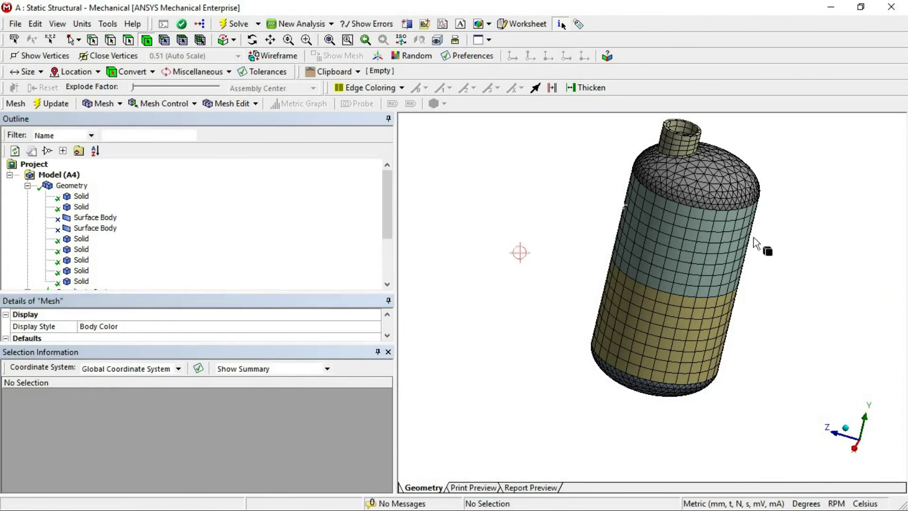
- Rotate the meshed gas cylinder so it stands upright
middle_drag(680, 248, 669, 380)
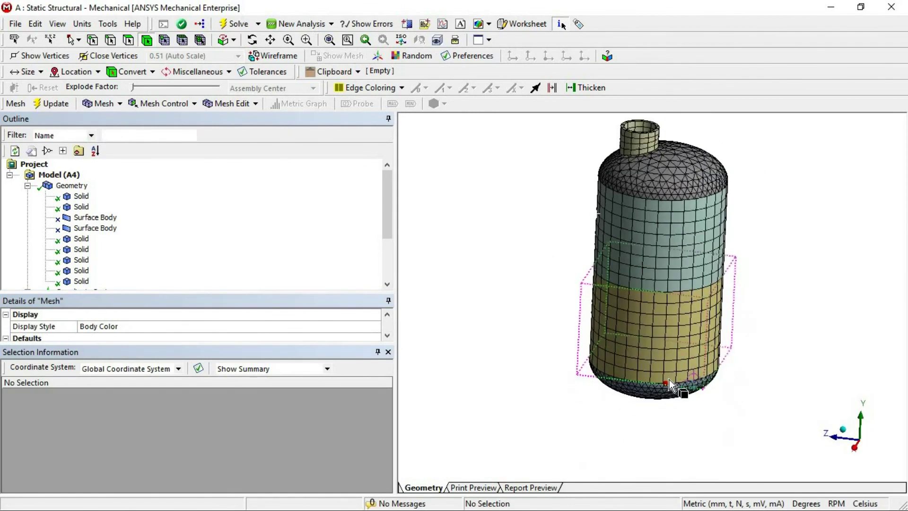
scroll(669, 379, up, 4)
scroll(671, 393, down, 4)
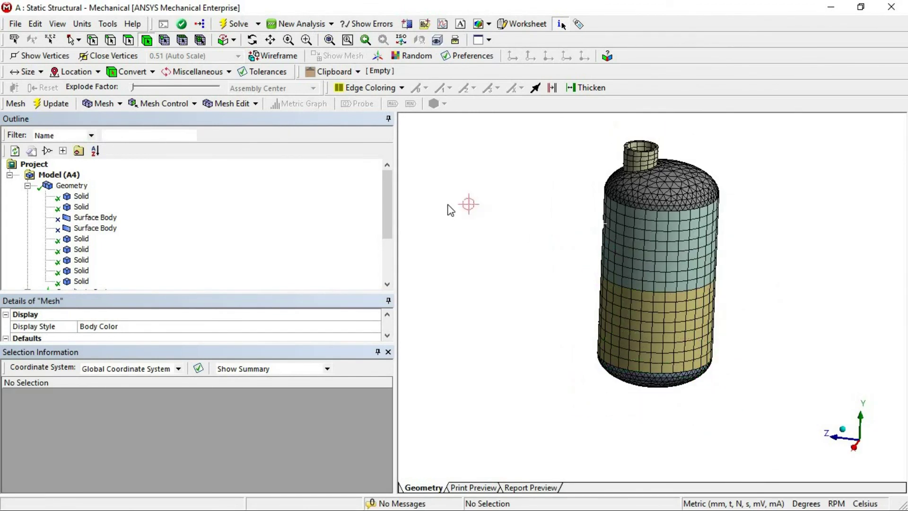